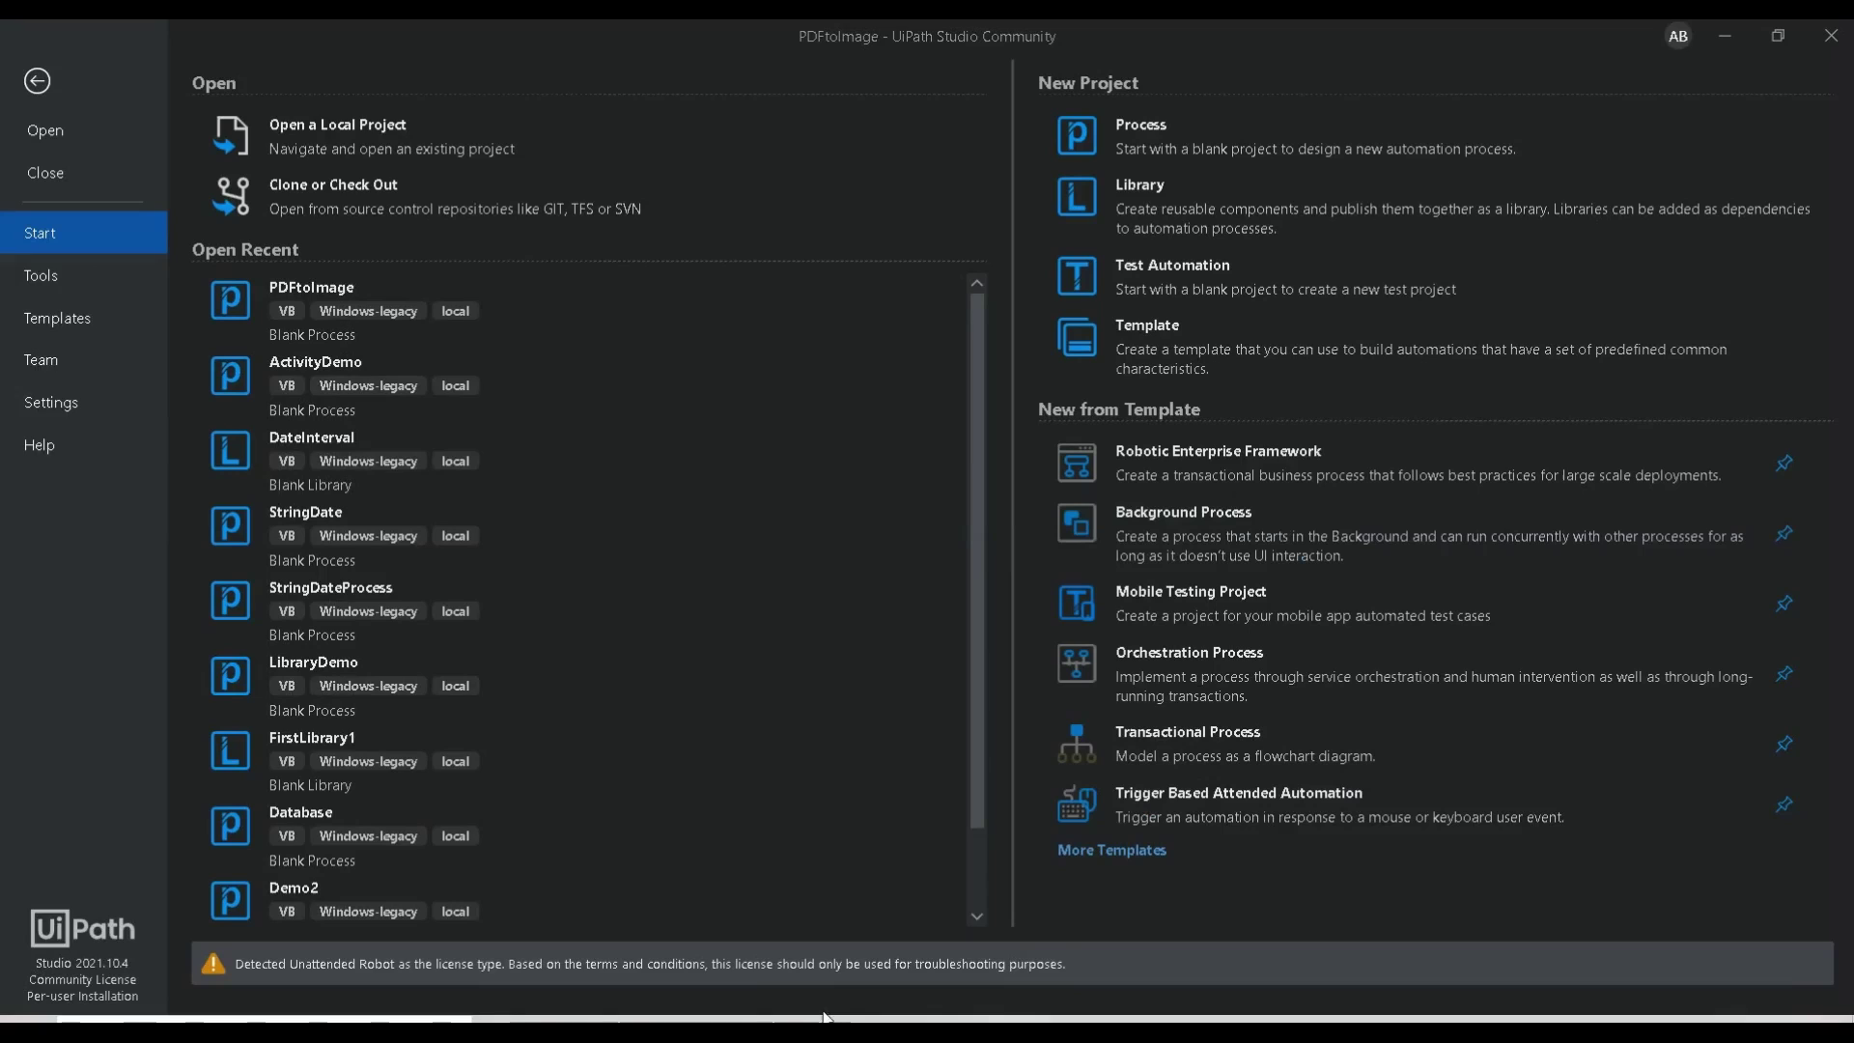
Step: Open the InputPDF folder, check its path, and open Sample1 in Ultra PDF Editor
left_click(681, 1029)
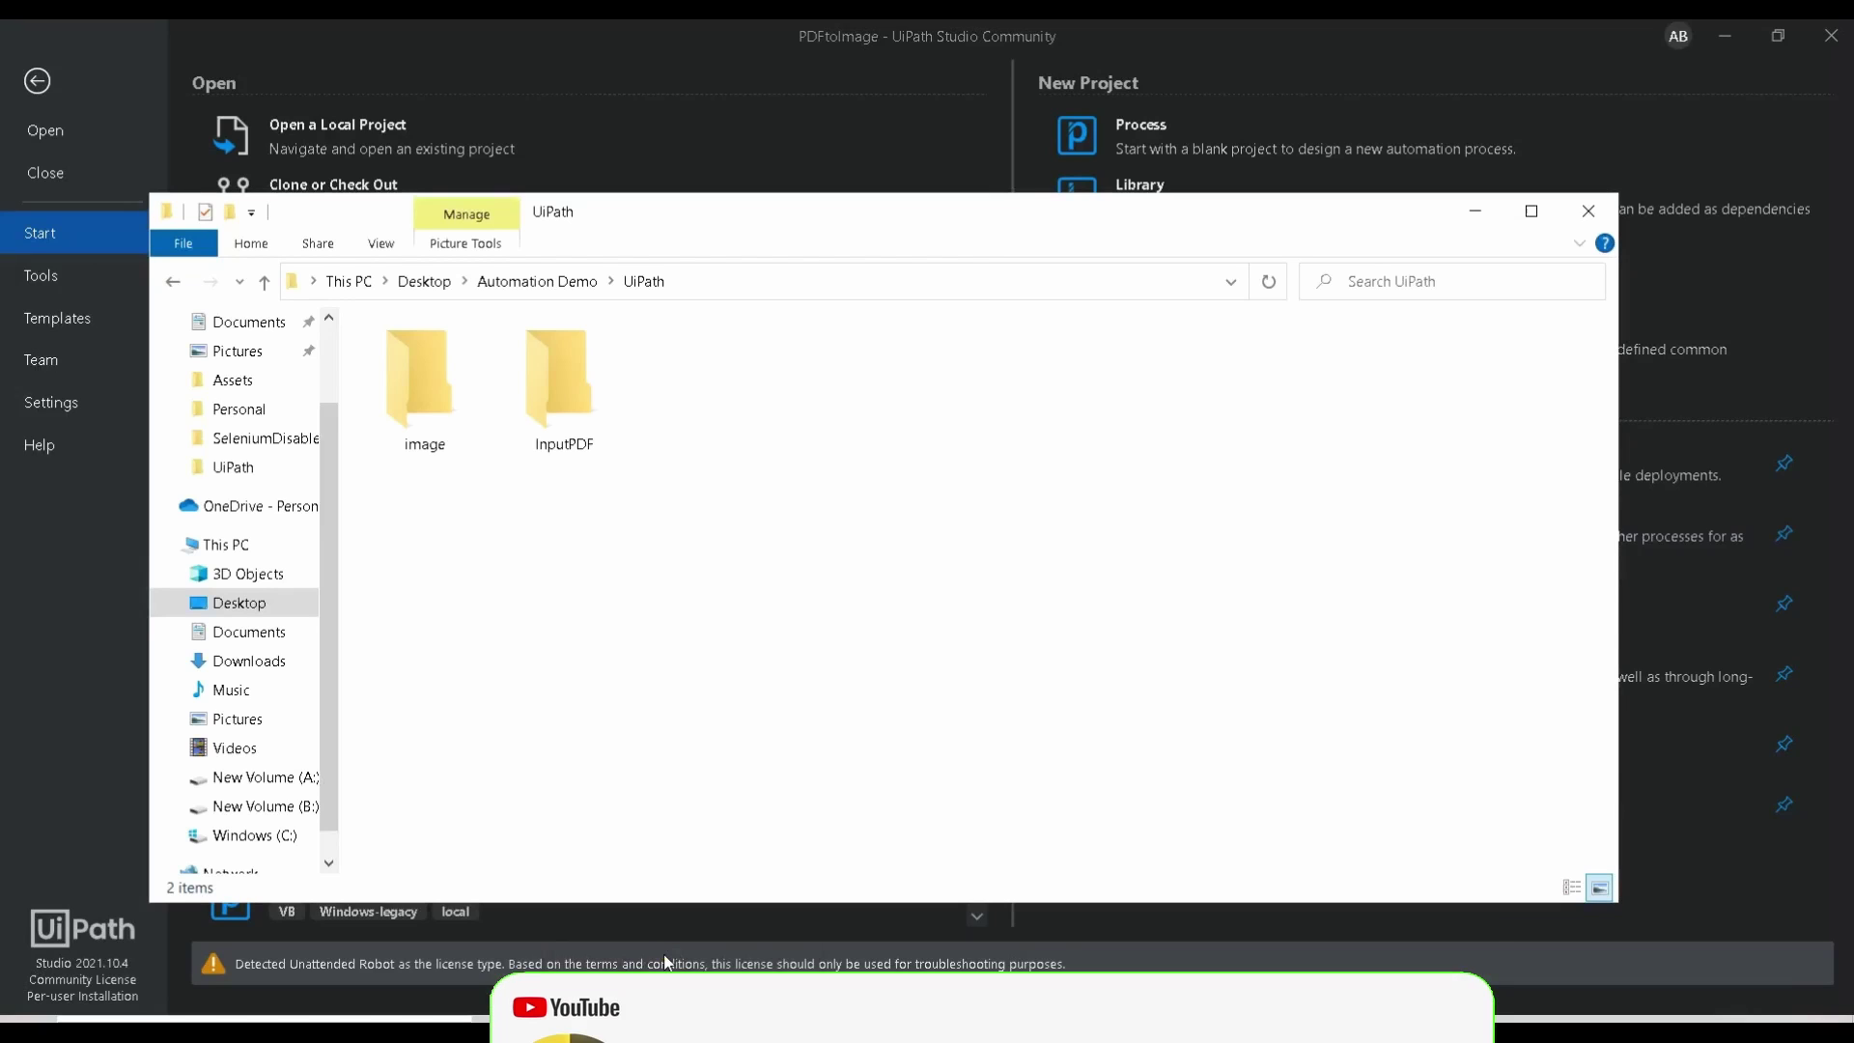
double_click(563, 384)
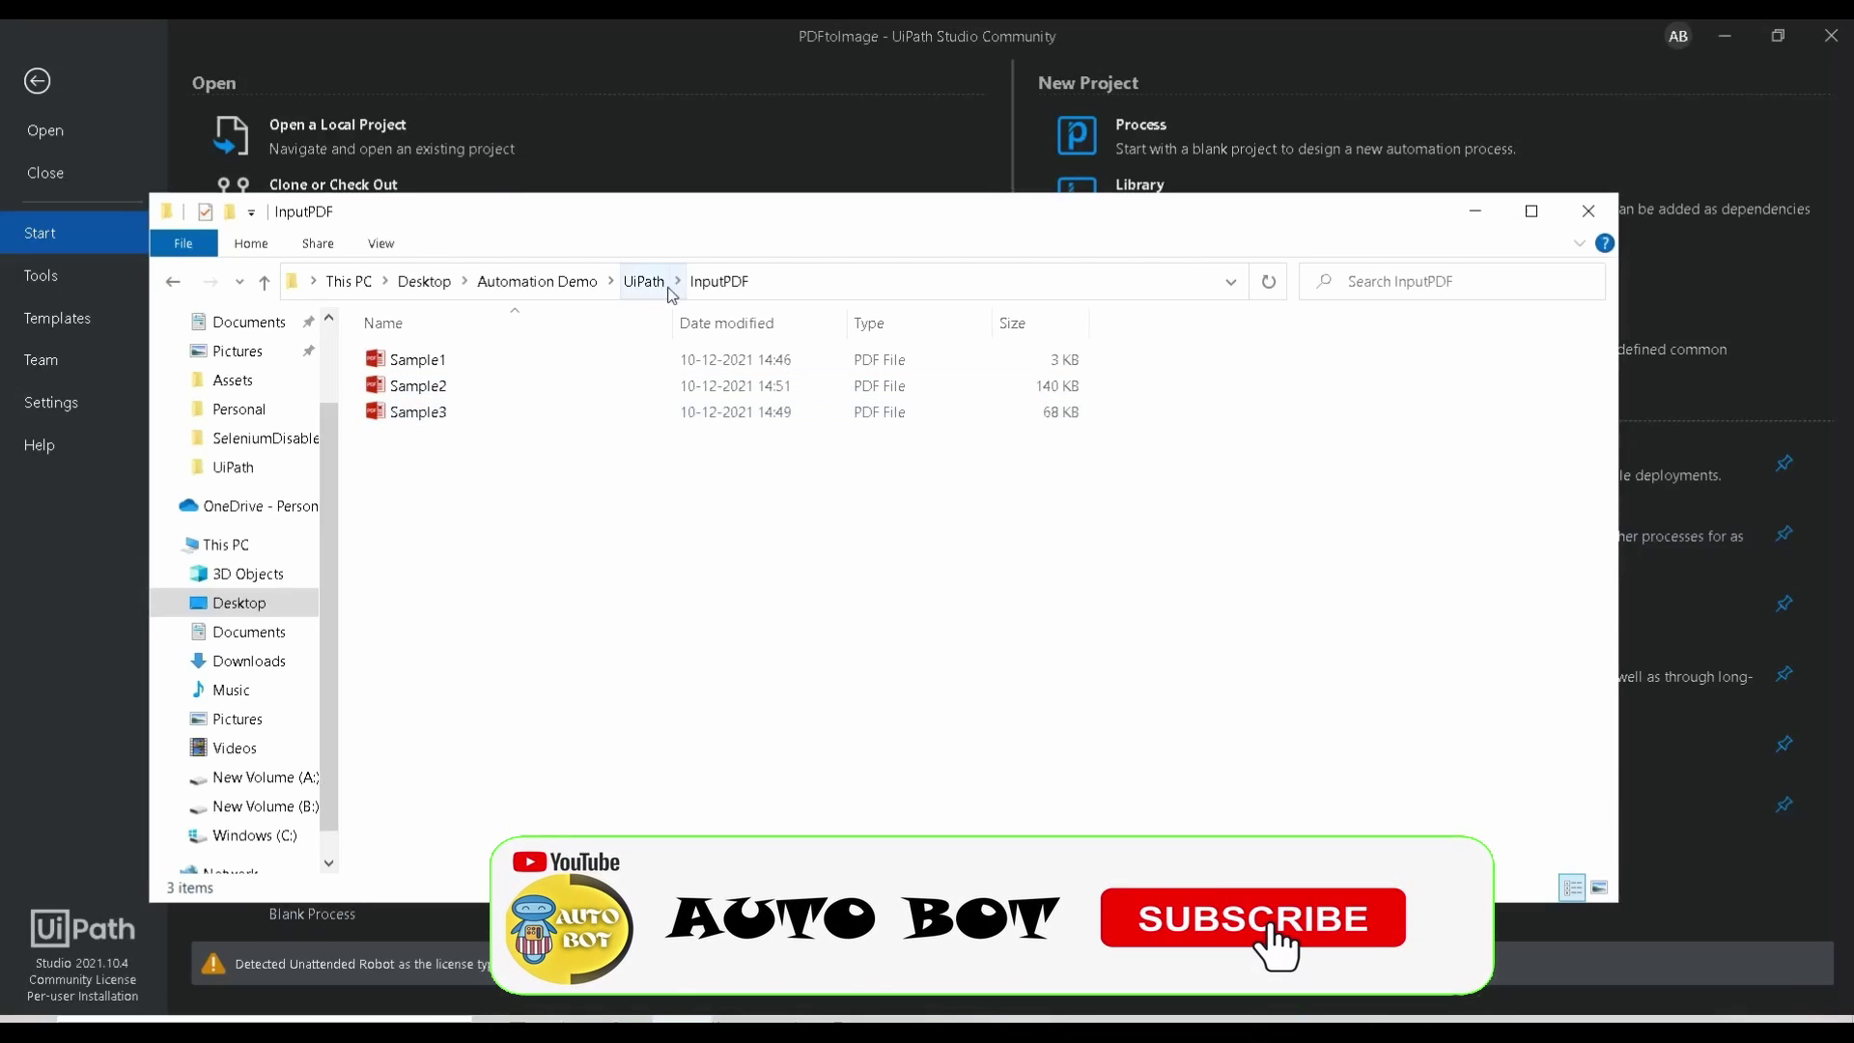
left_click(809, 281)
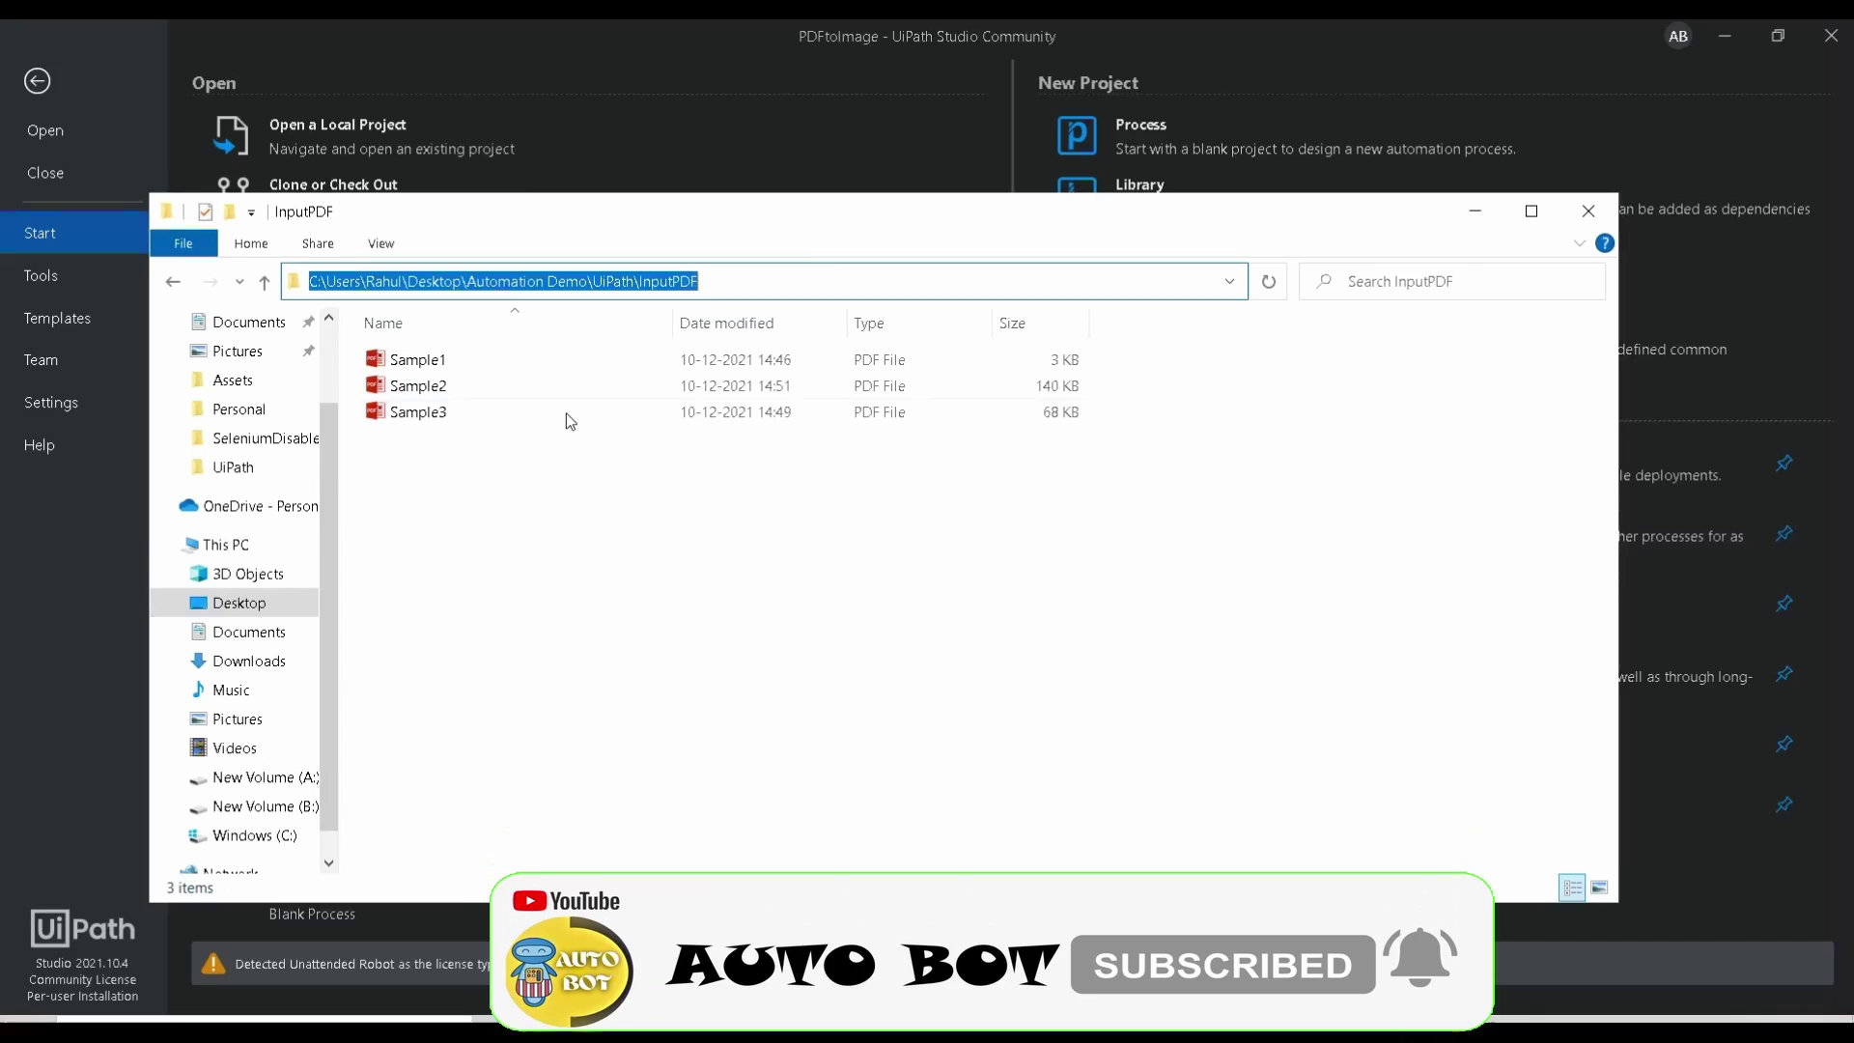
left_click(506, 463)
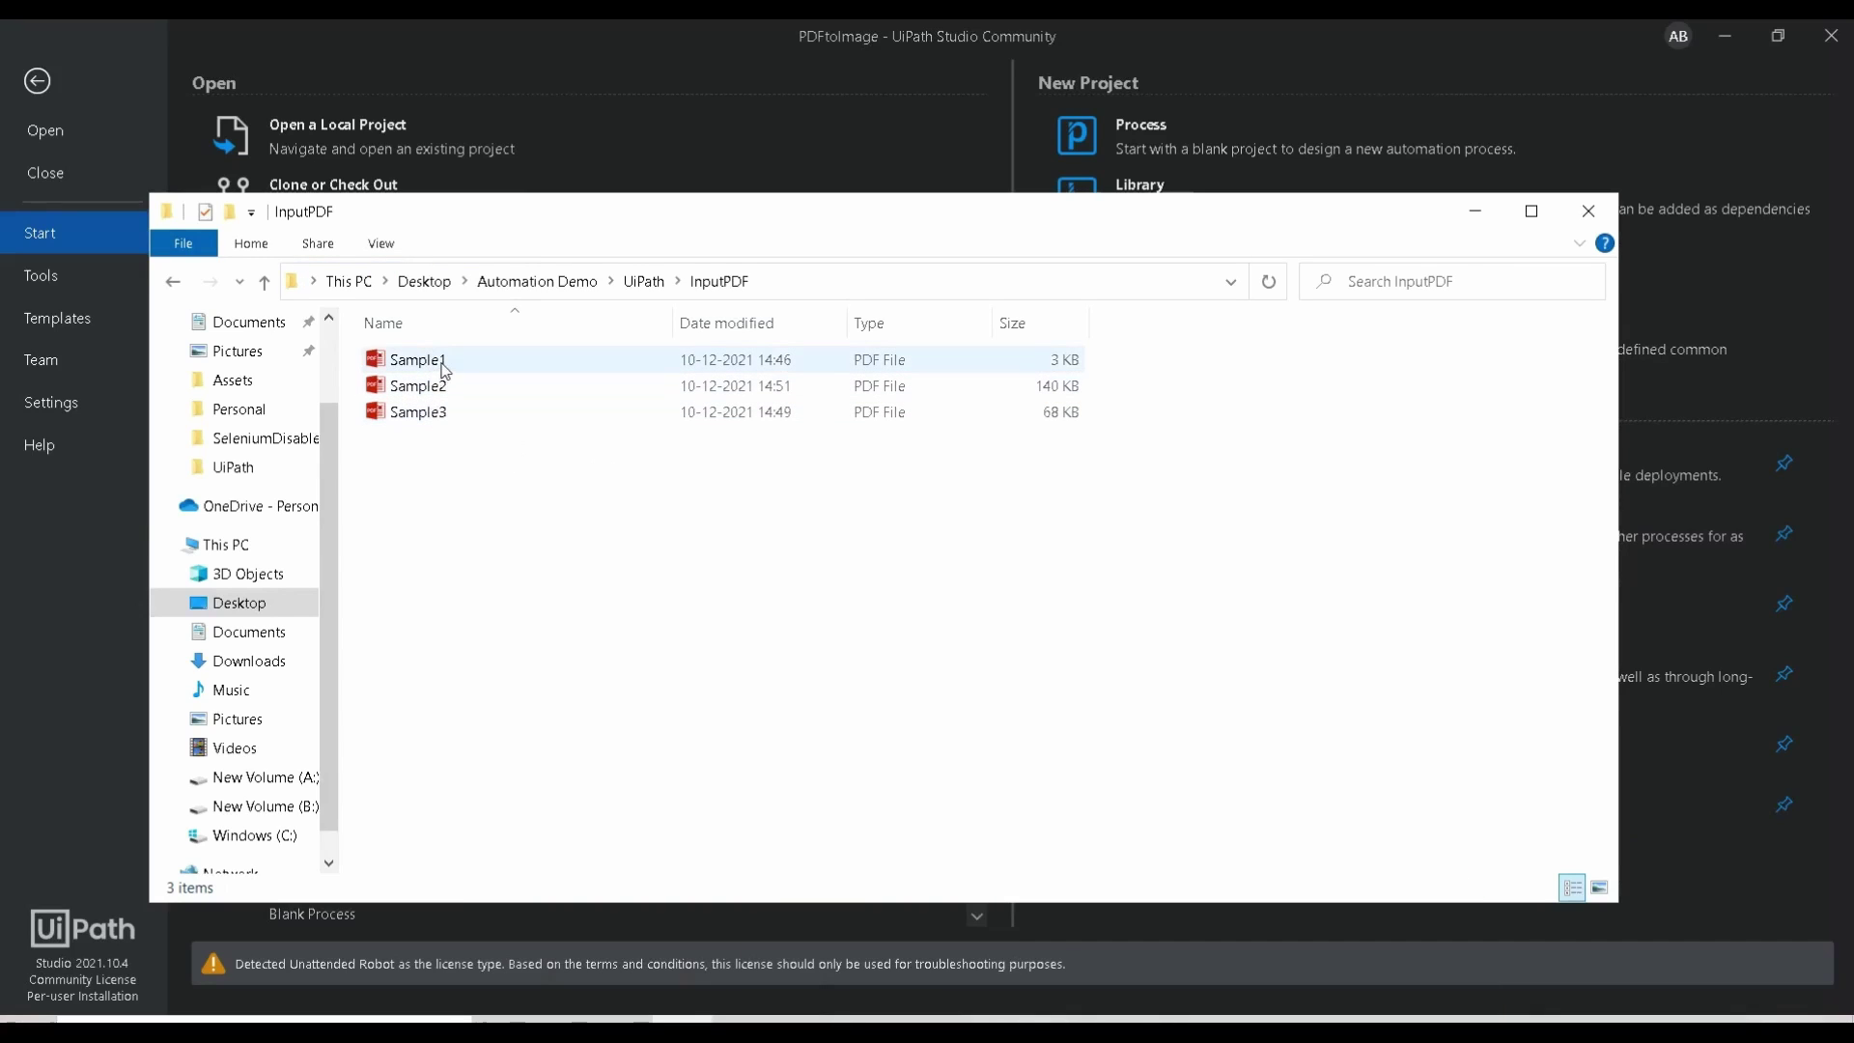
left_click(417, 359)
double_click(418, 359)
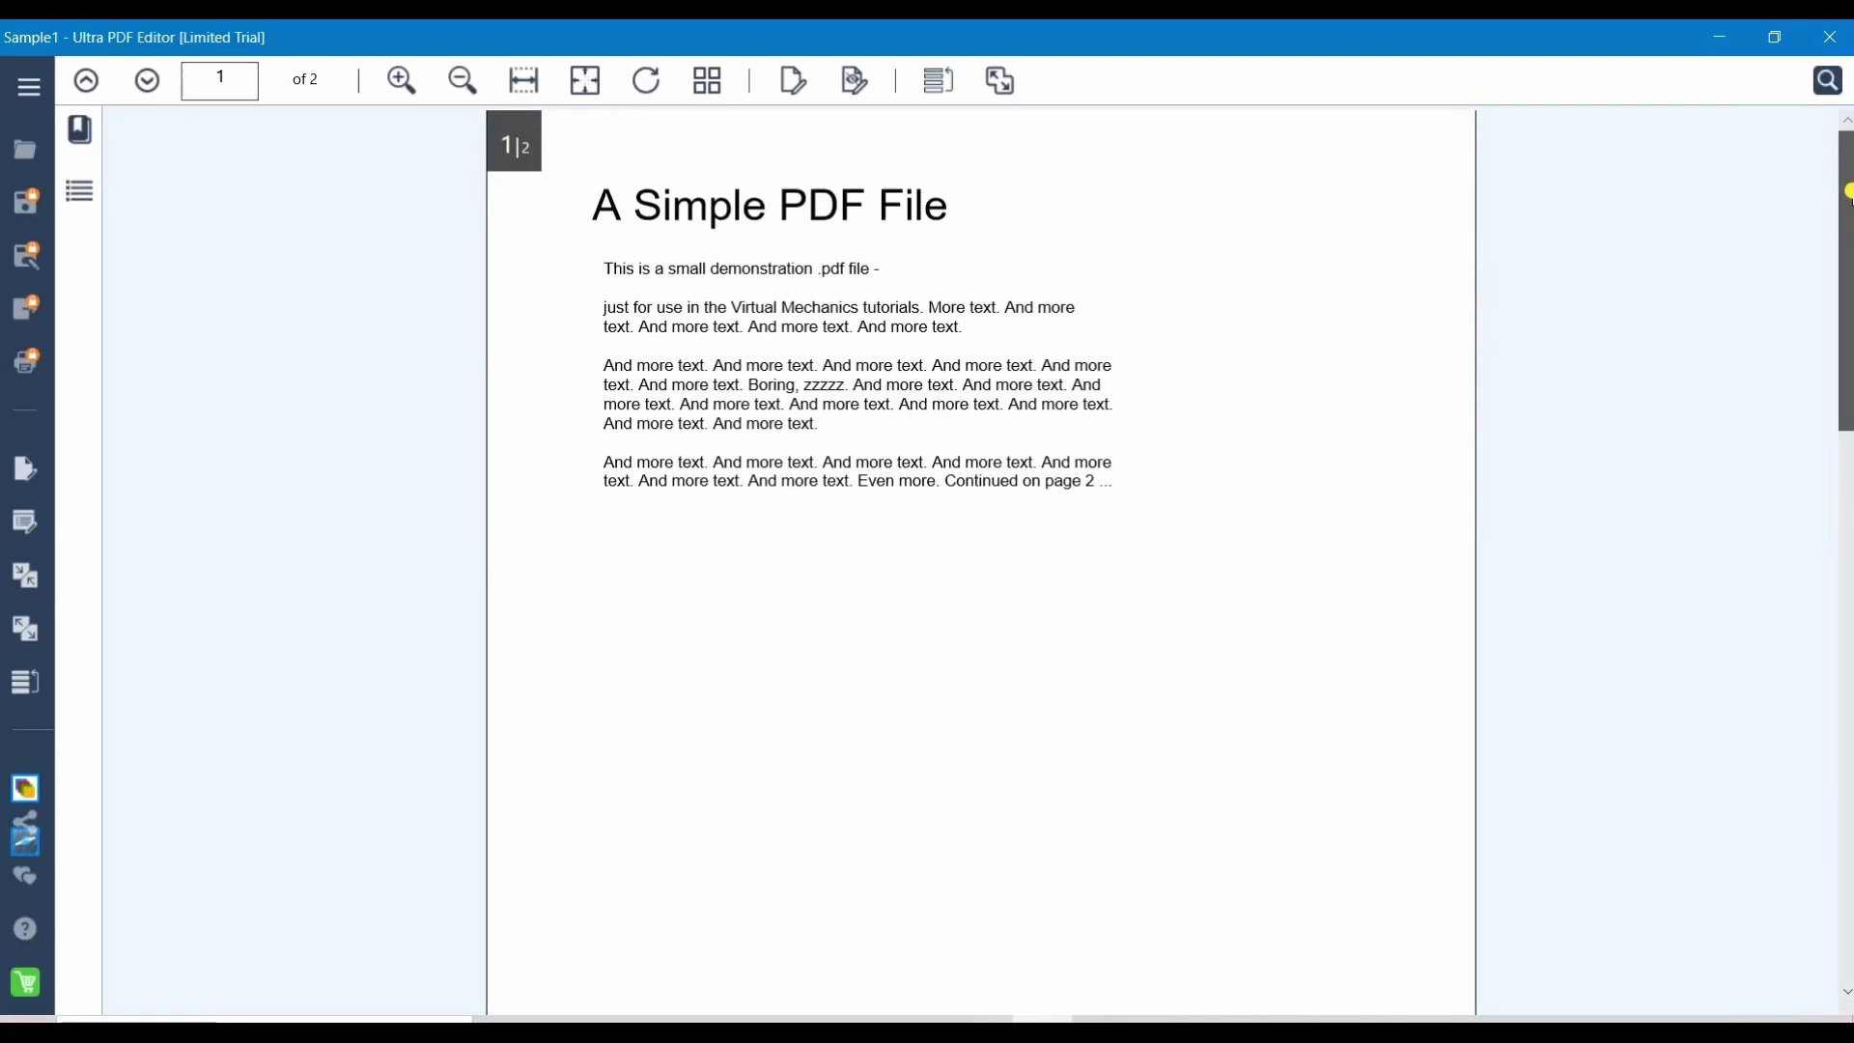
Step: Scroll through Sample1, then open Sample2 and Sample3 in Ultra PDF Editor
left_click_drag(1847, 204, 1847, 652)
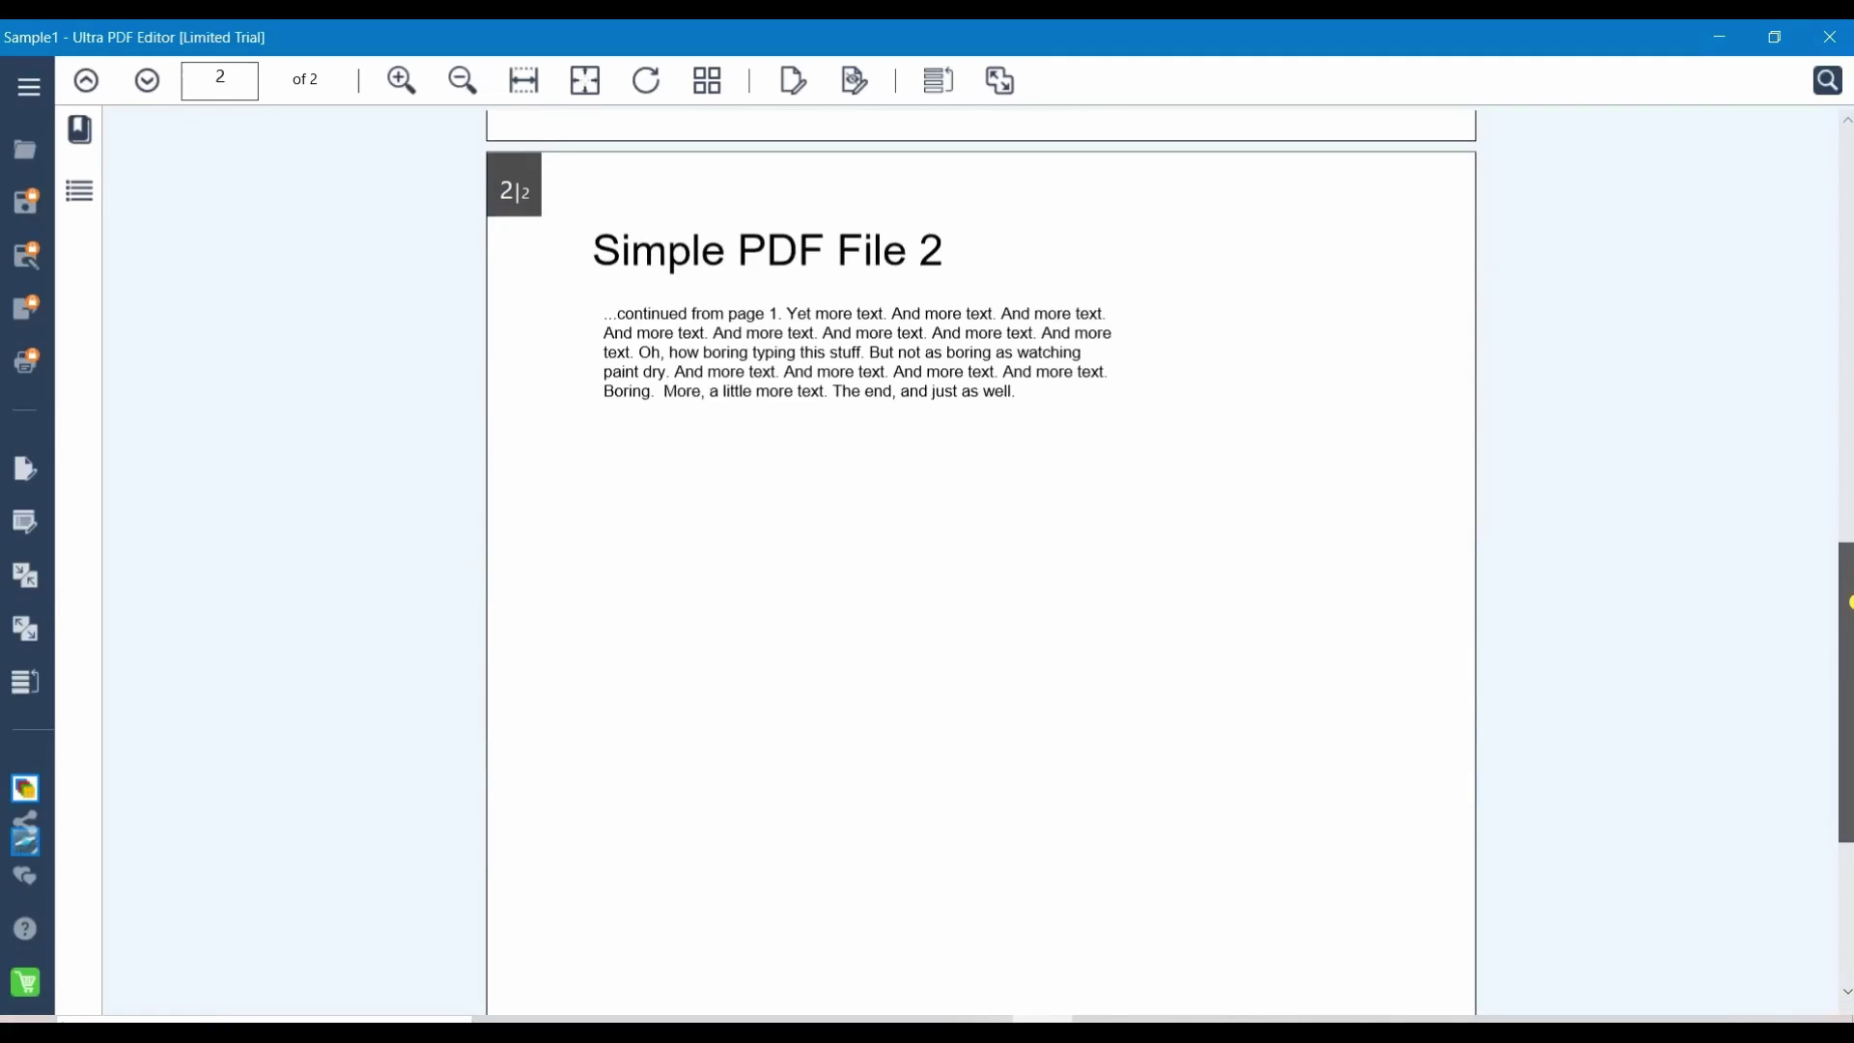
key("alt+Tab")
double_click(418, 386)
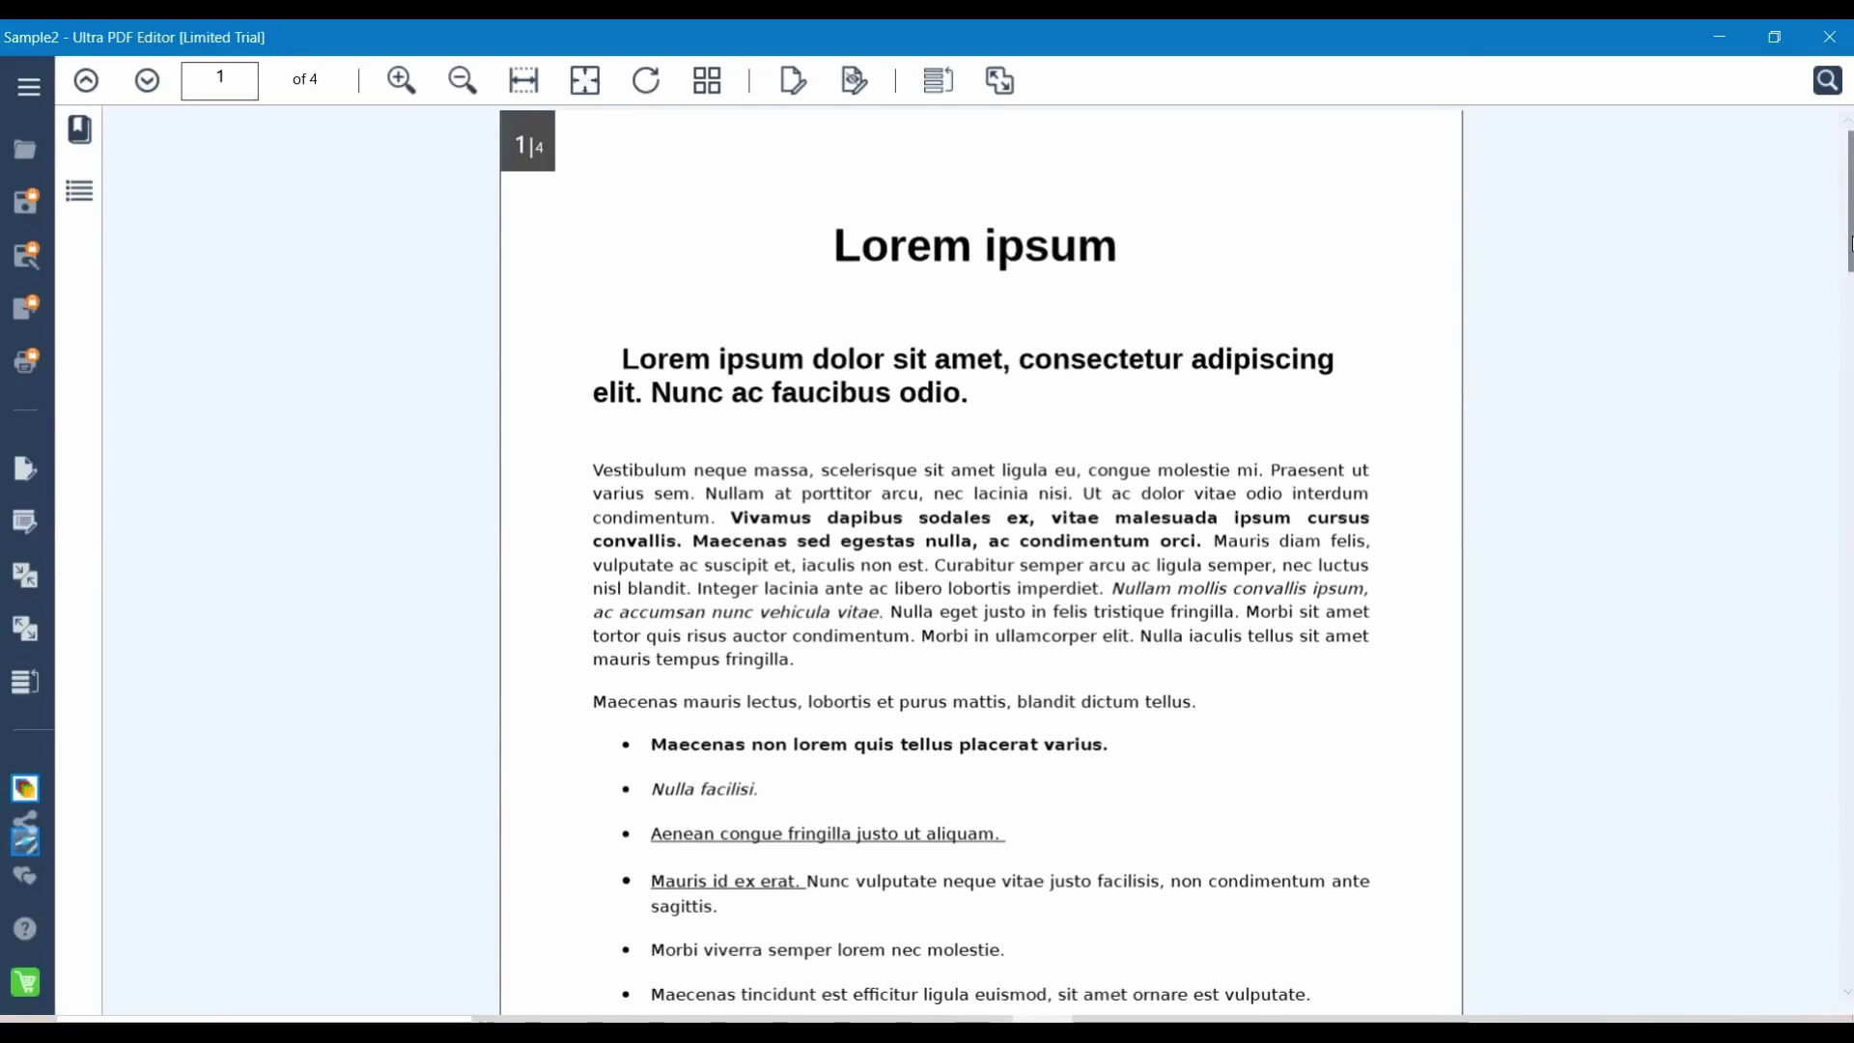
left_click_drag(1847, 203, 1846, 870)
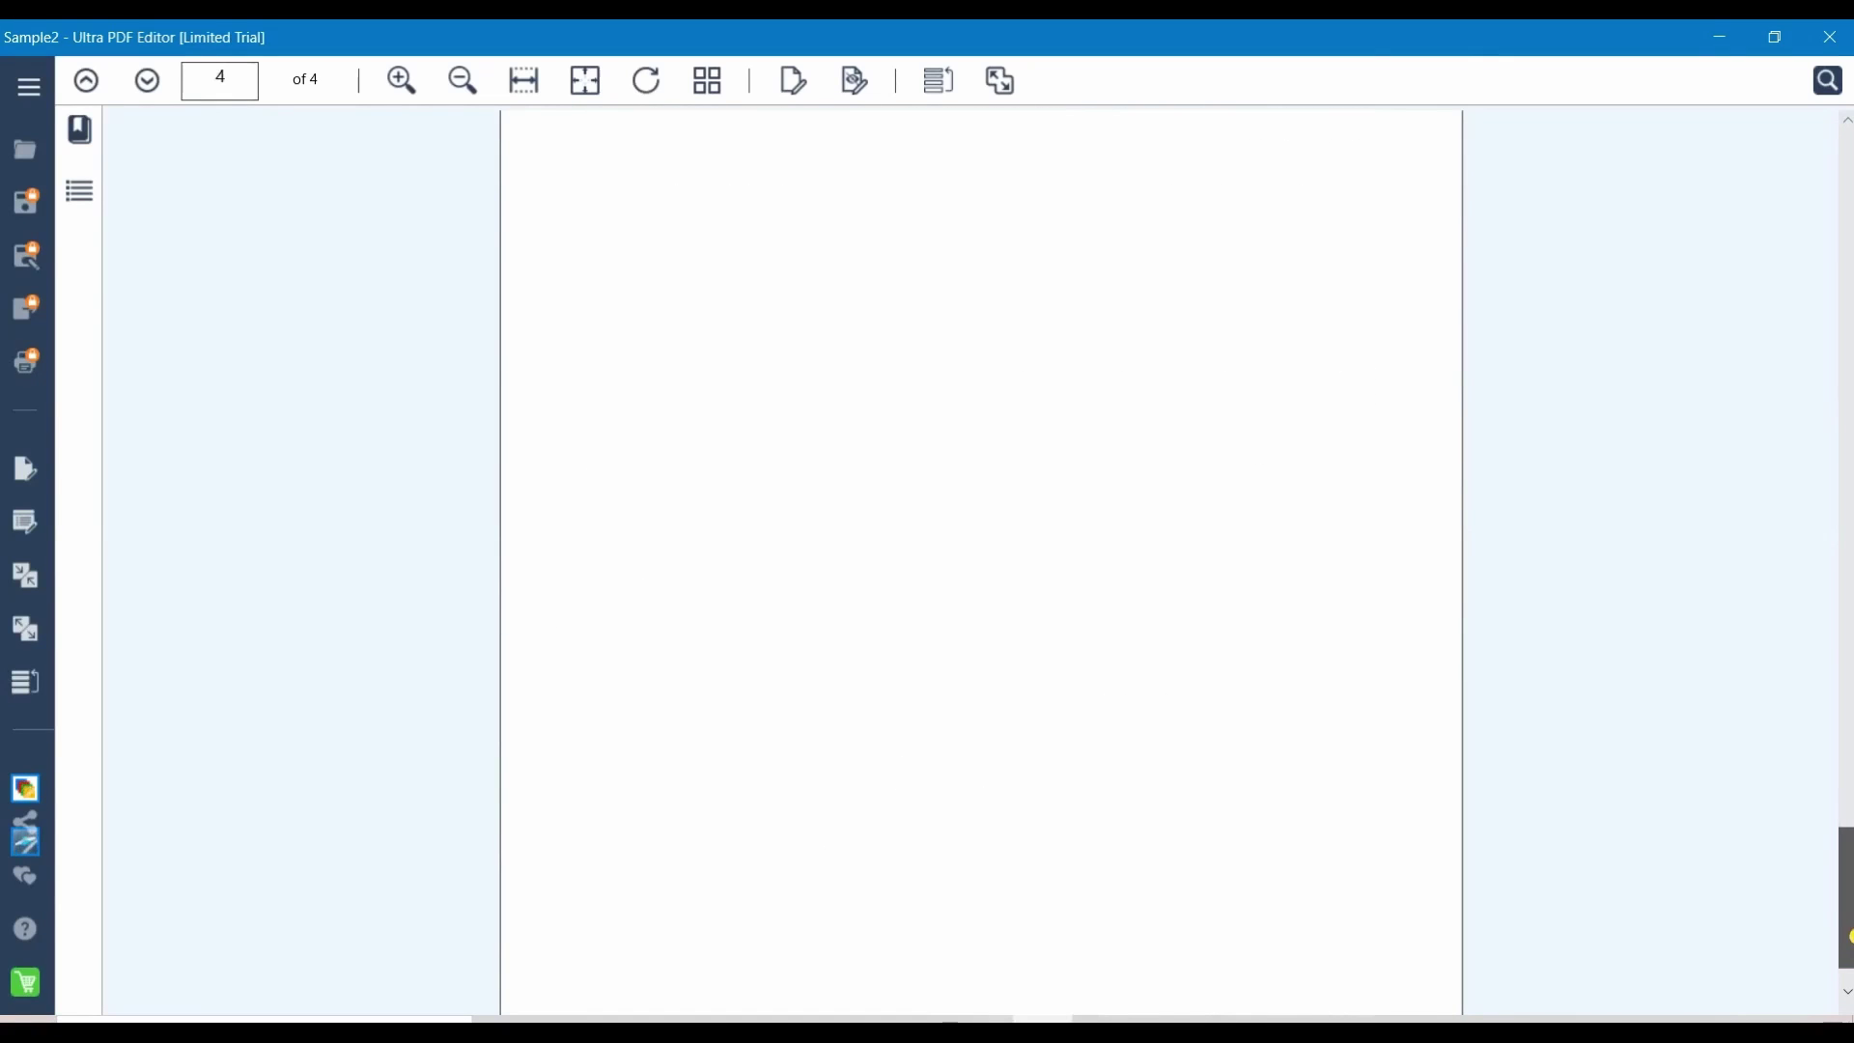
key("alt+Tab")
double_click(419, 413)
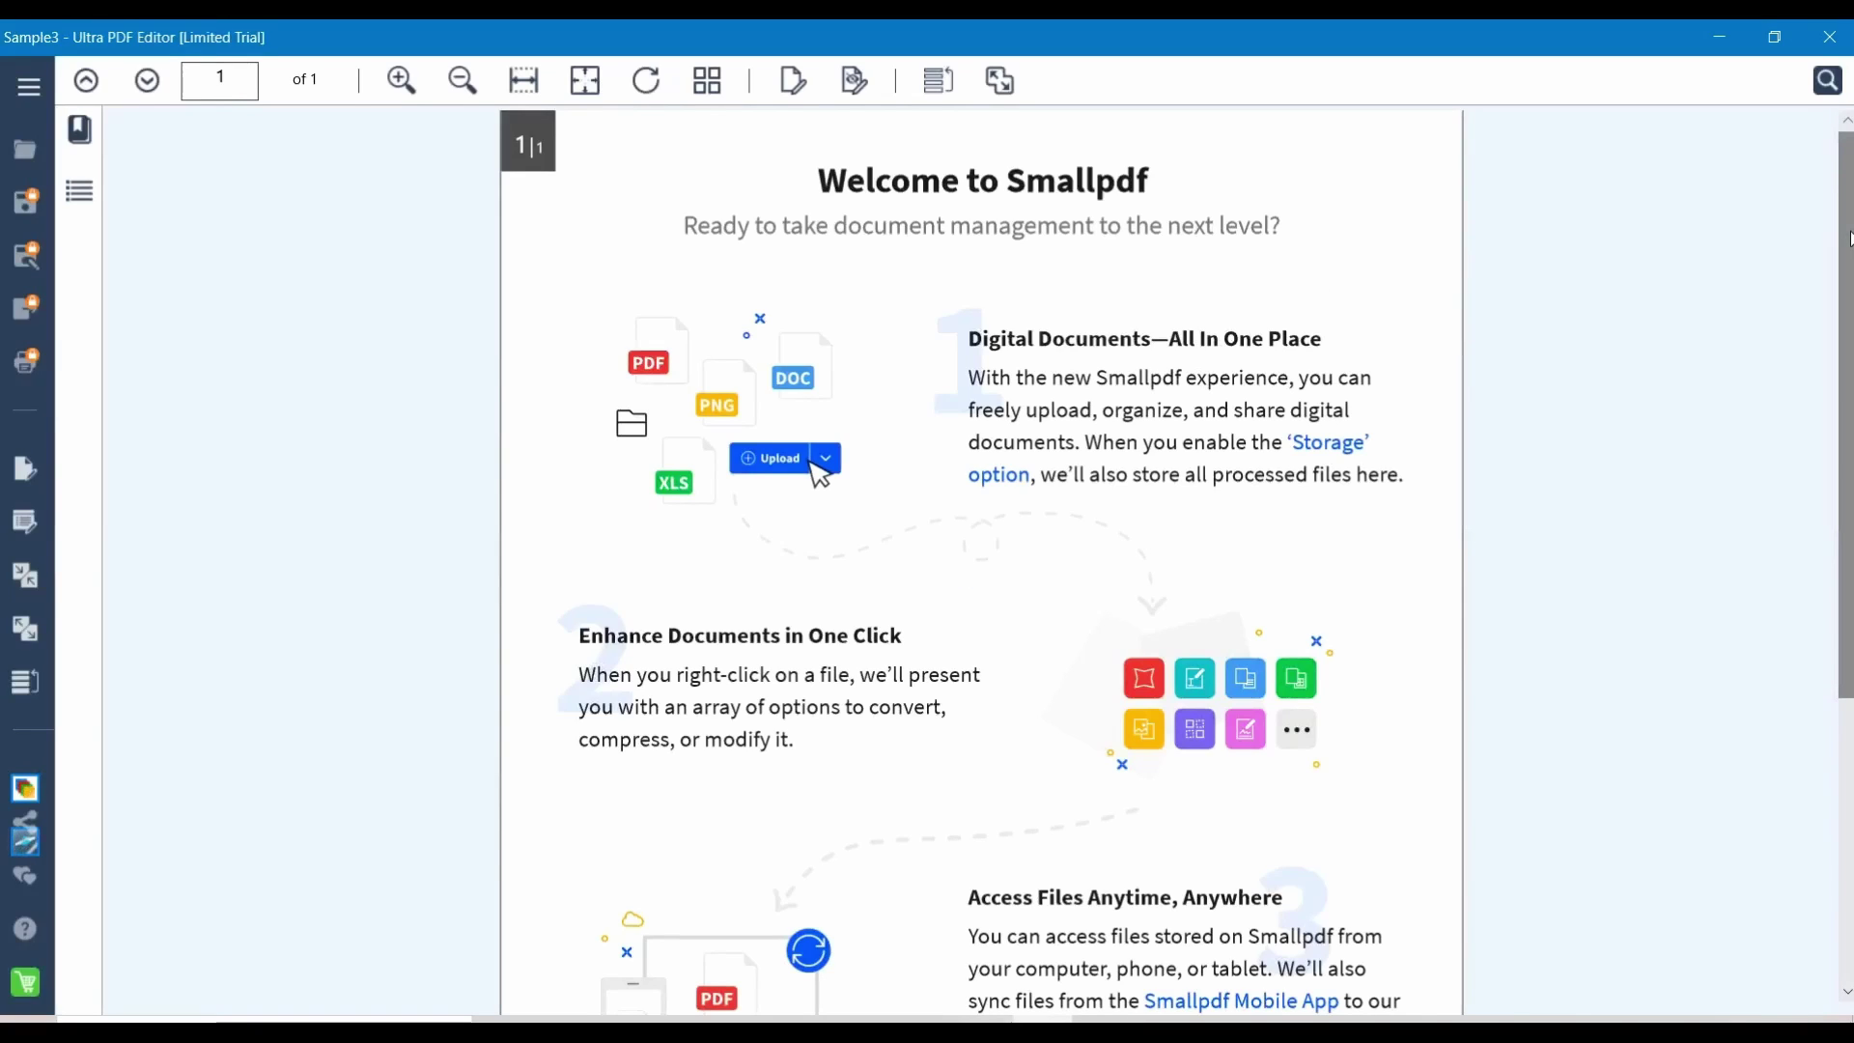
scroll(1014, 579, "down", 5)
scroll(1015, 580, "down", 5)
scroll(1166, 924, "up", 5)
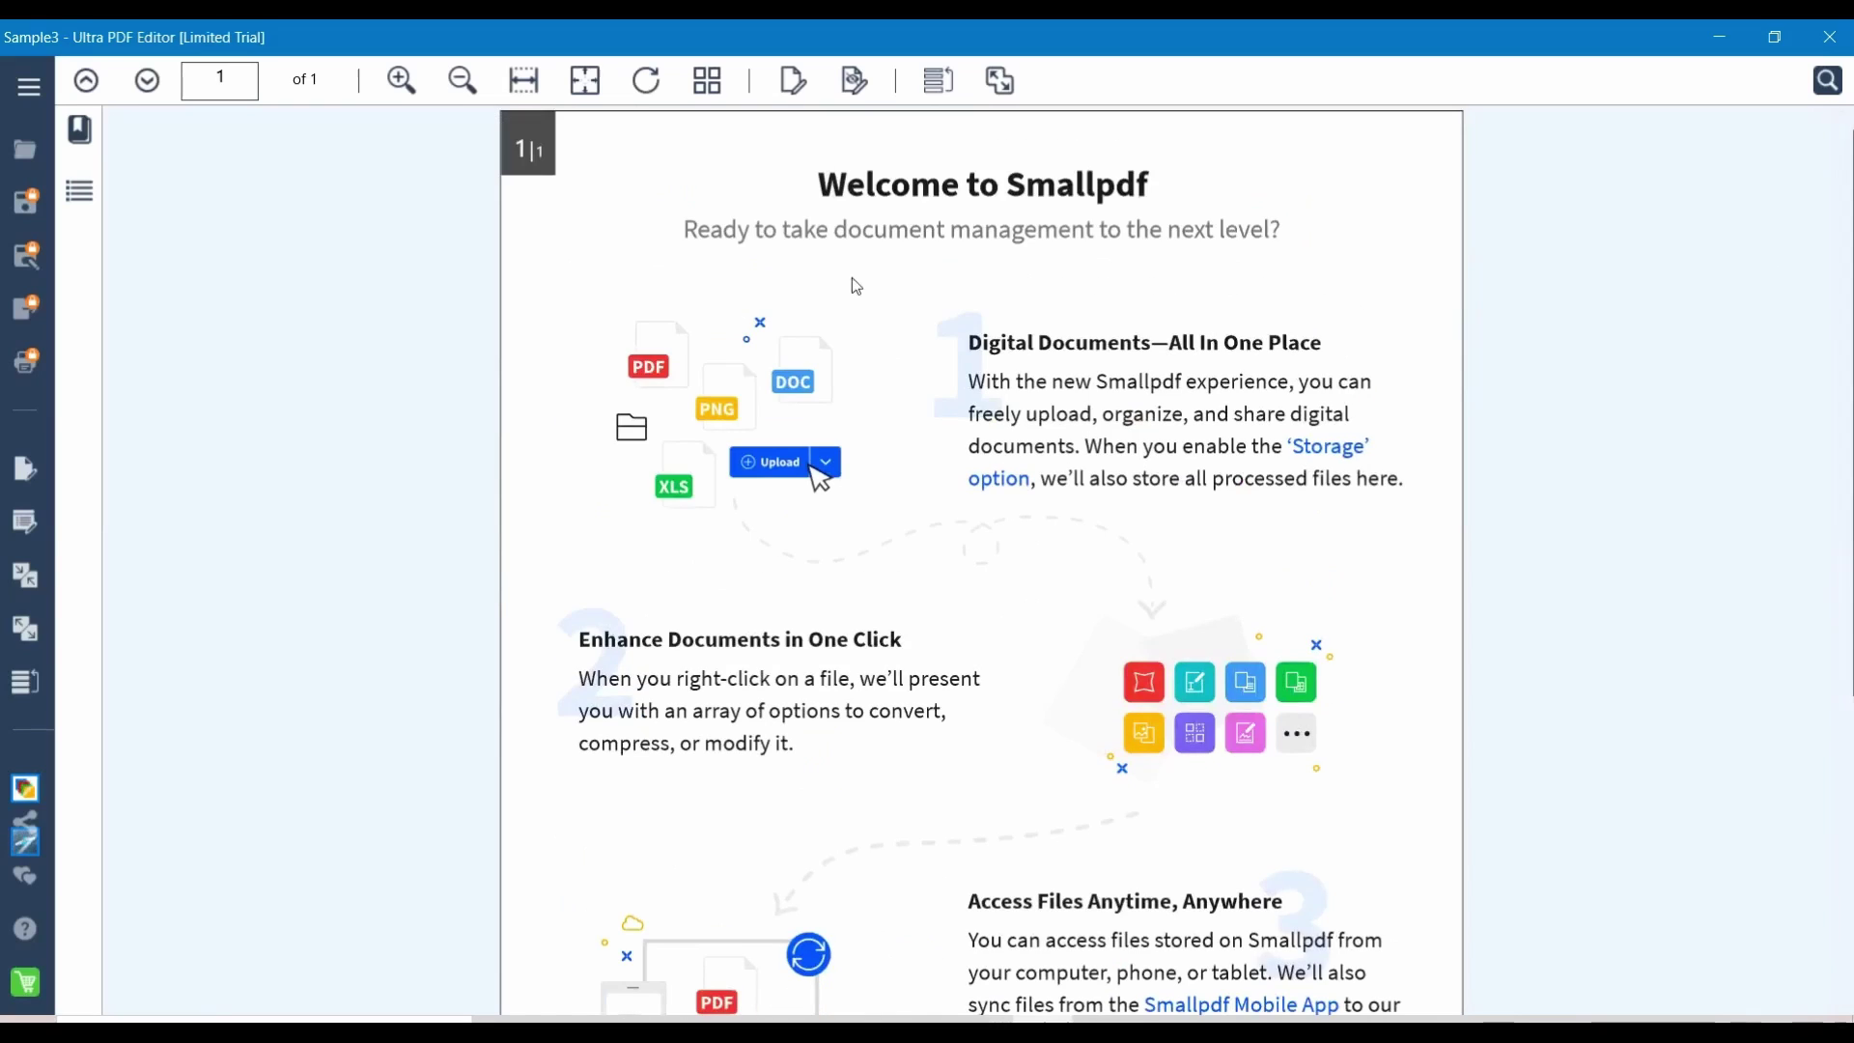
key("alt+Tab")
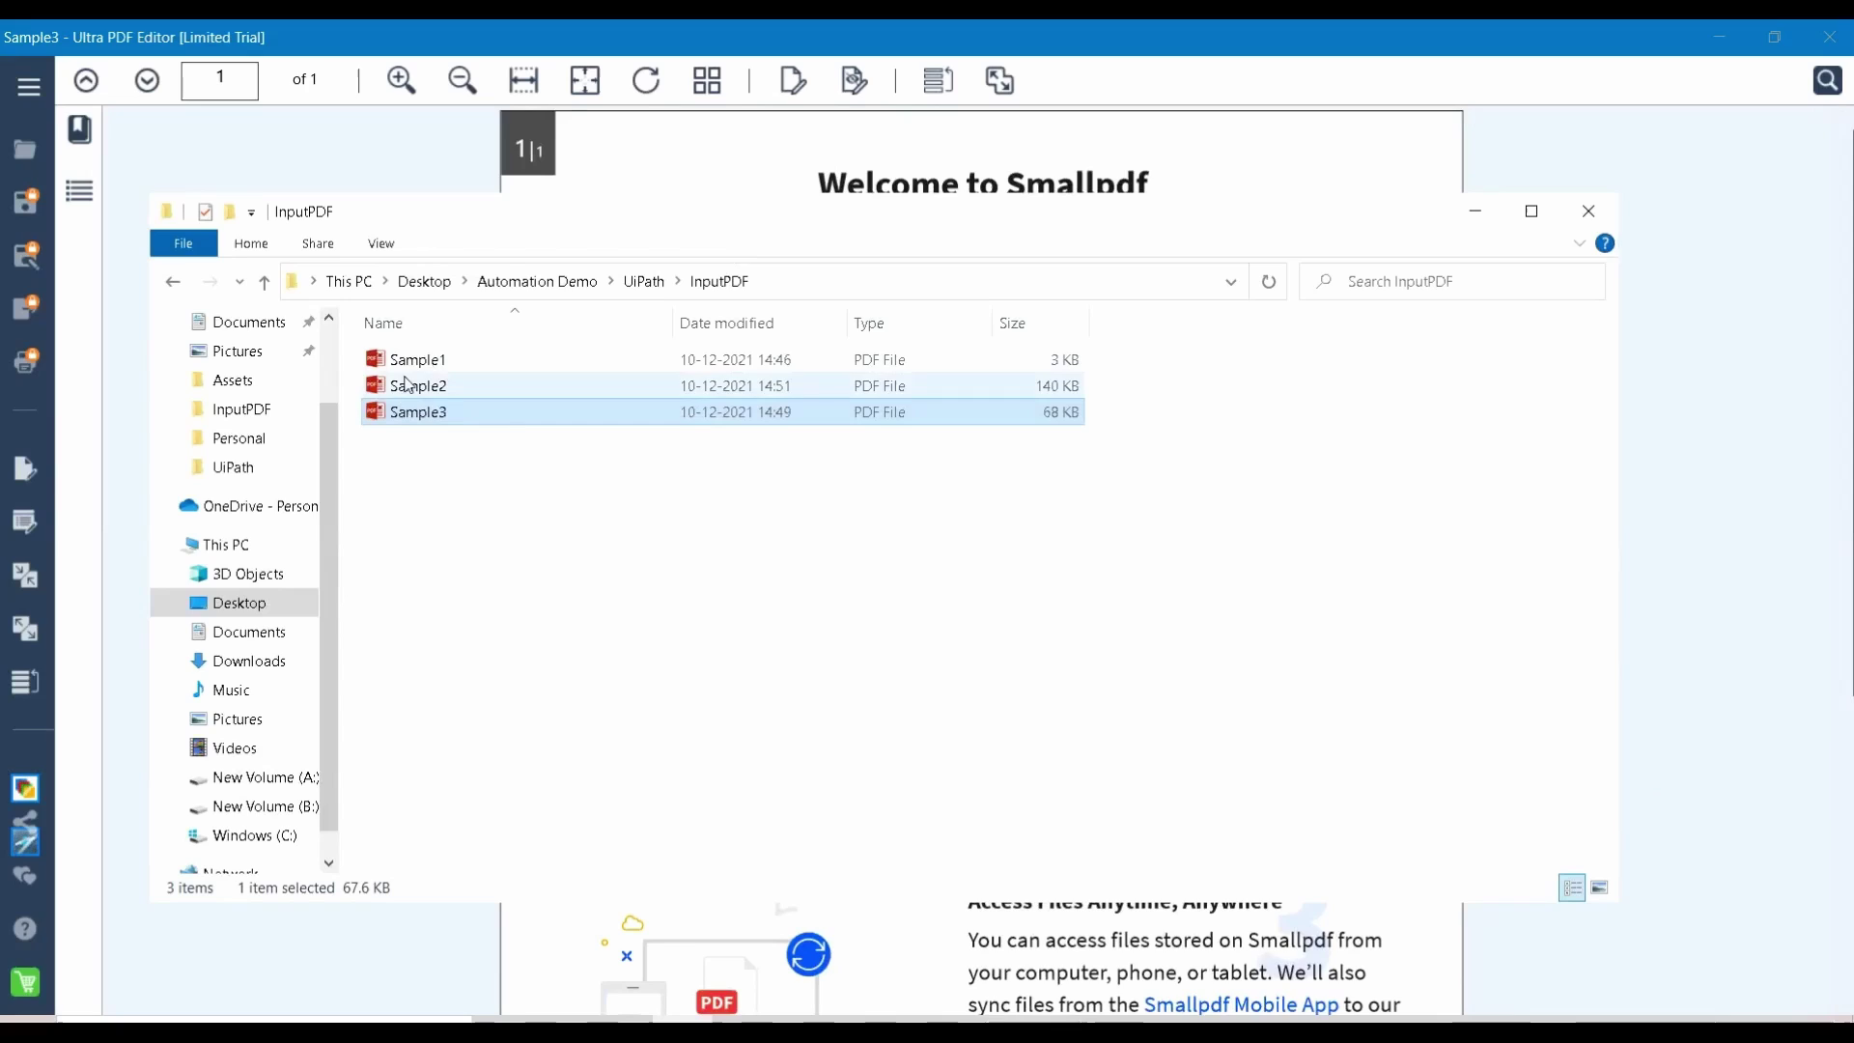
mouse_move(416, 360)
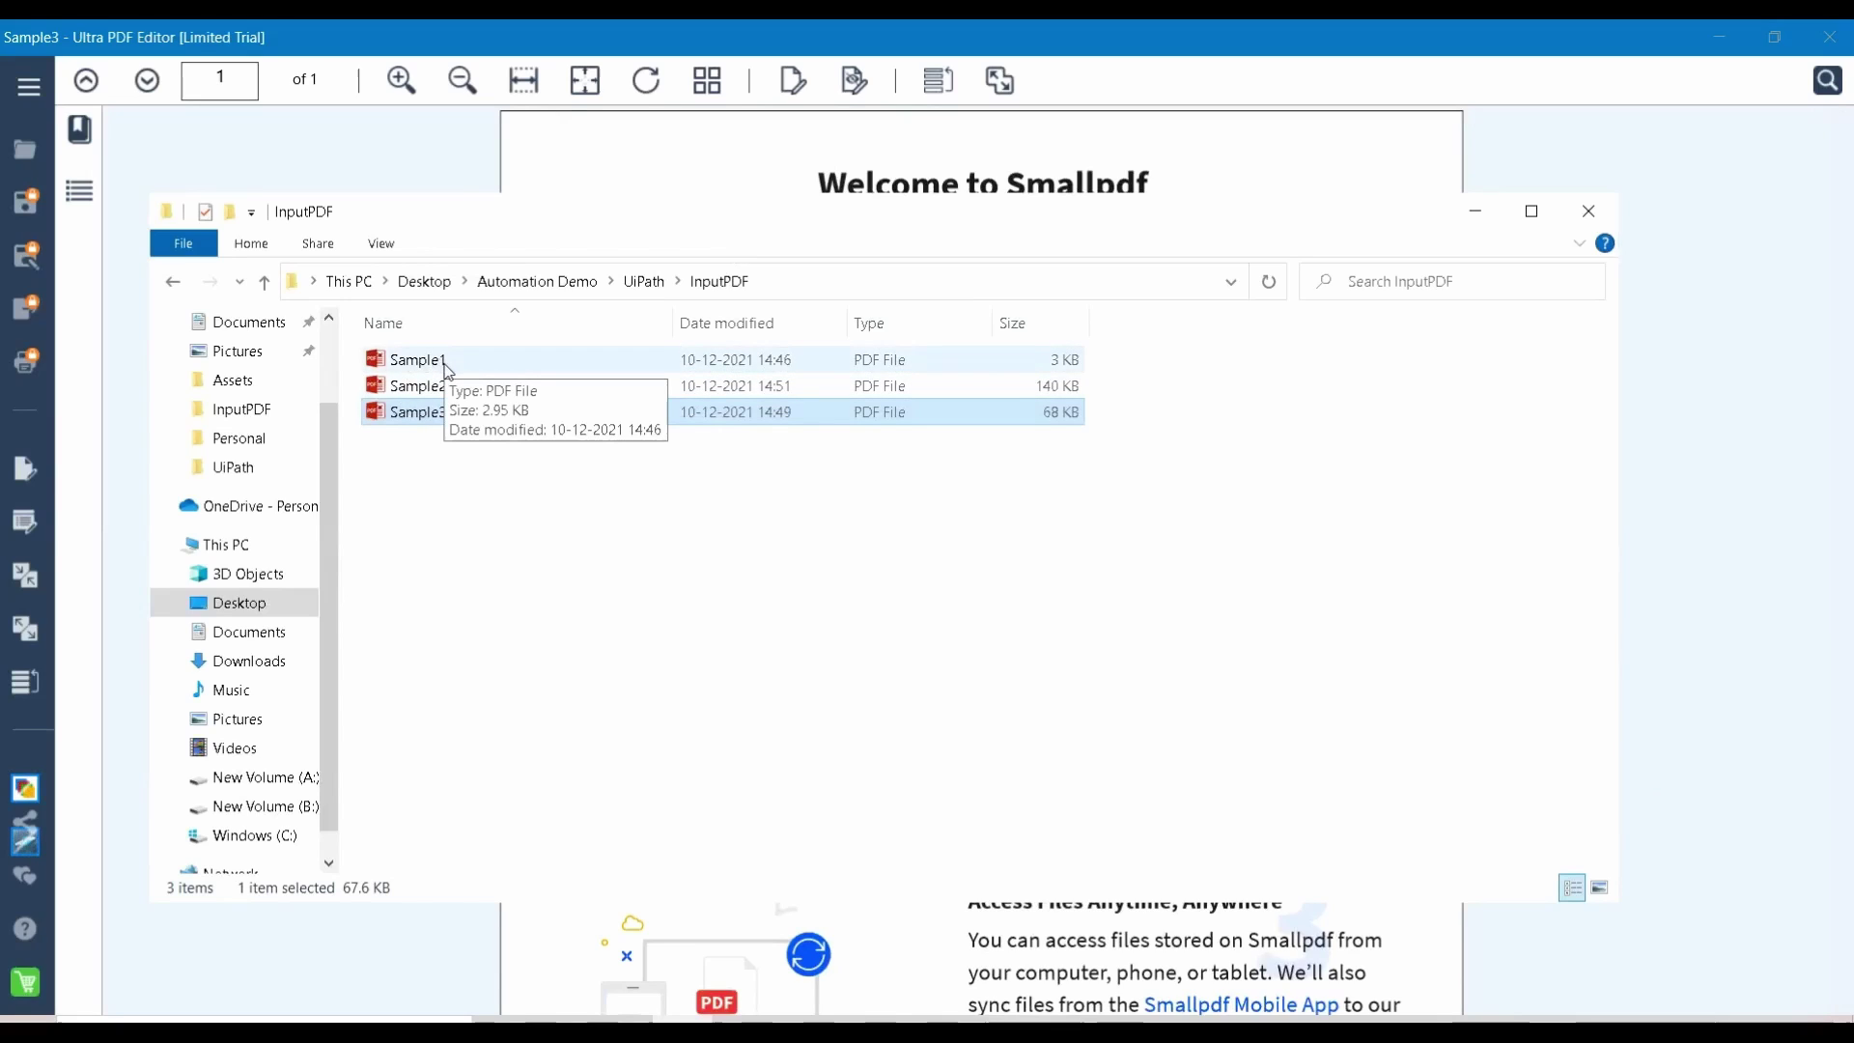
Step: Deselect the files in InputPDF and switch back to UiPath Studio's start page
left_click(460, 507)
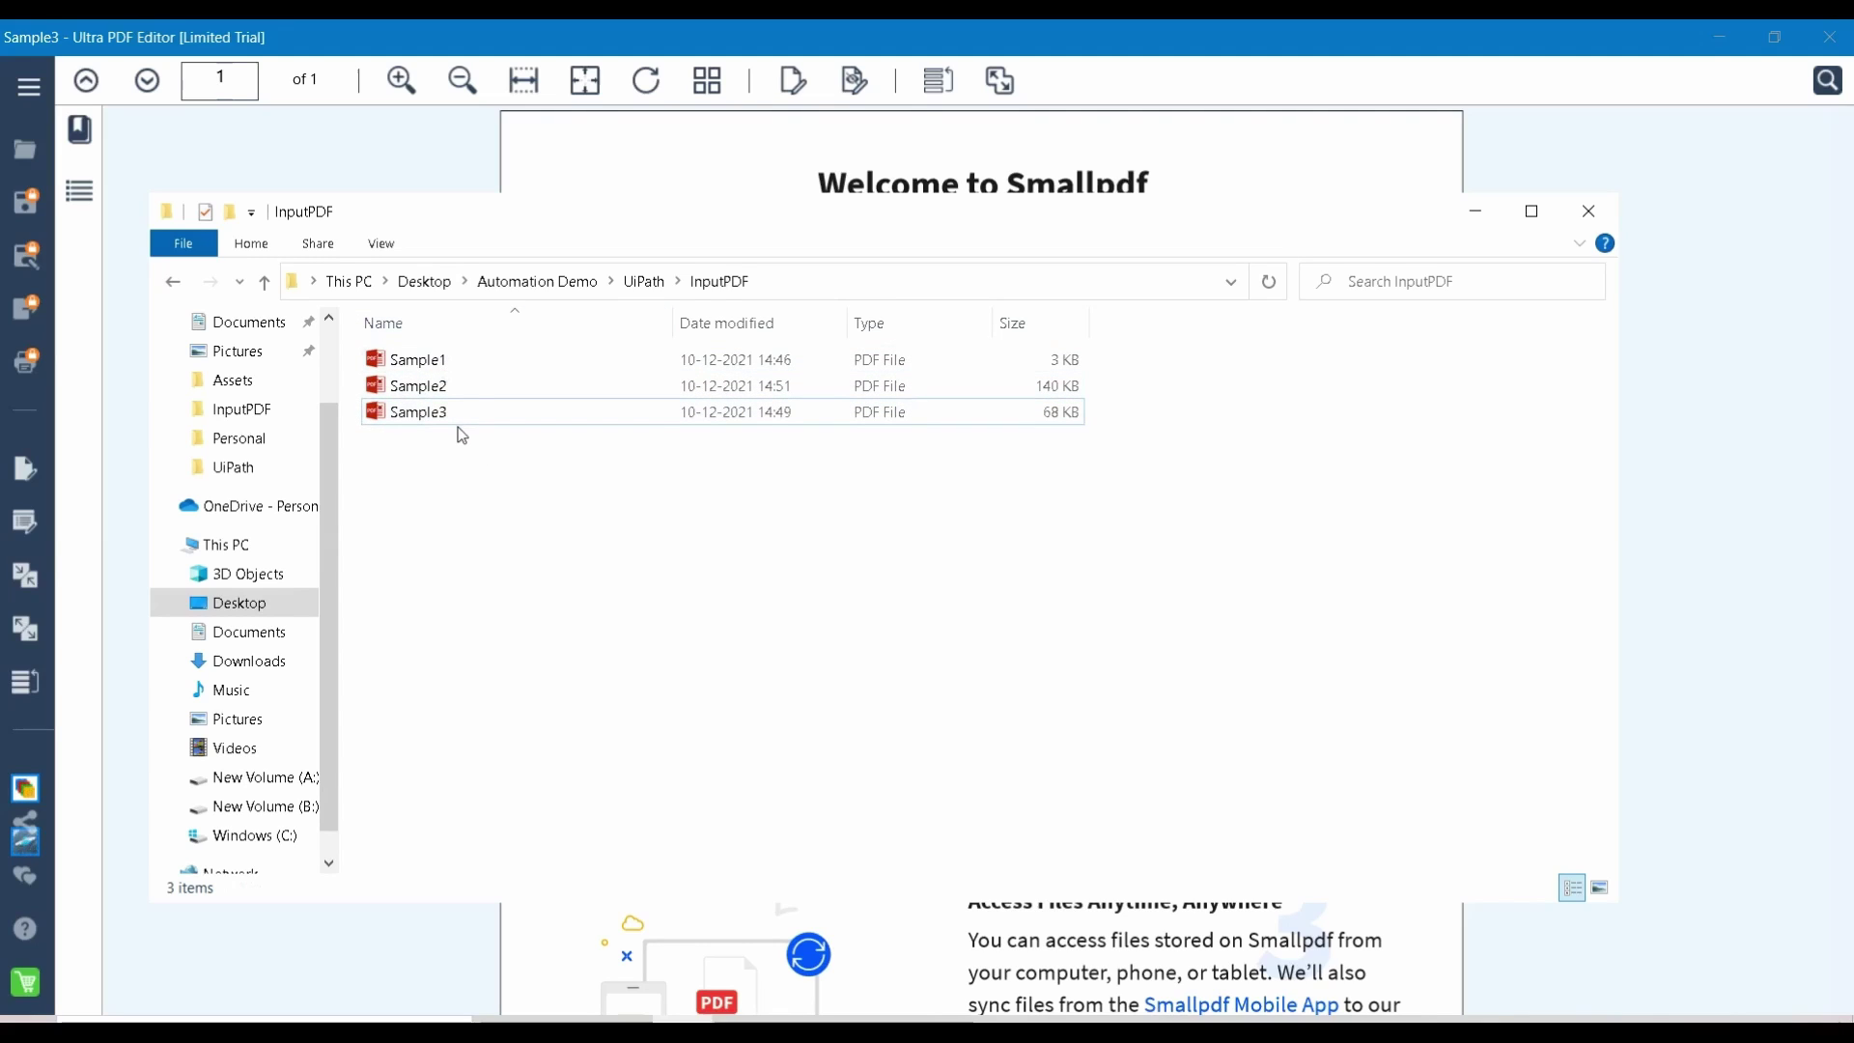
key("alt+Tab")
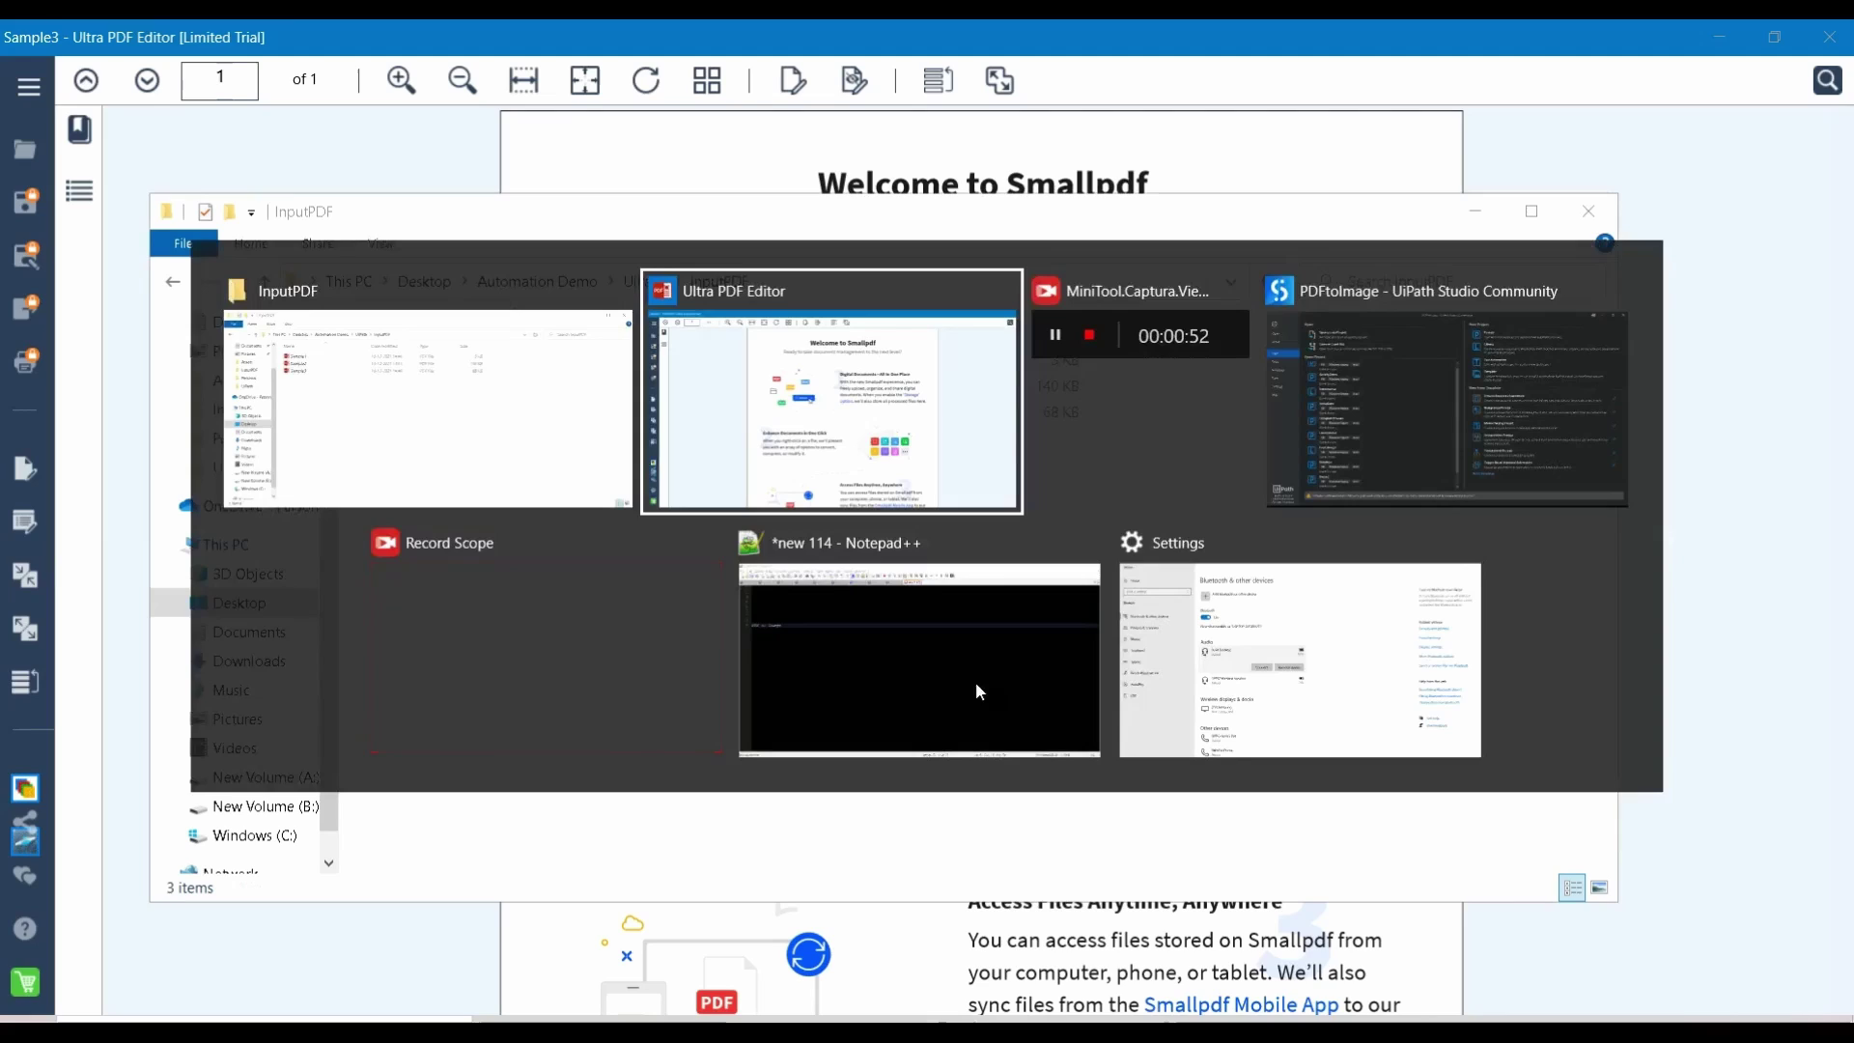
key("alt+Tab")
key("alt+Tab")
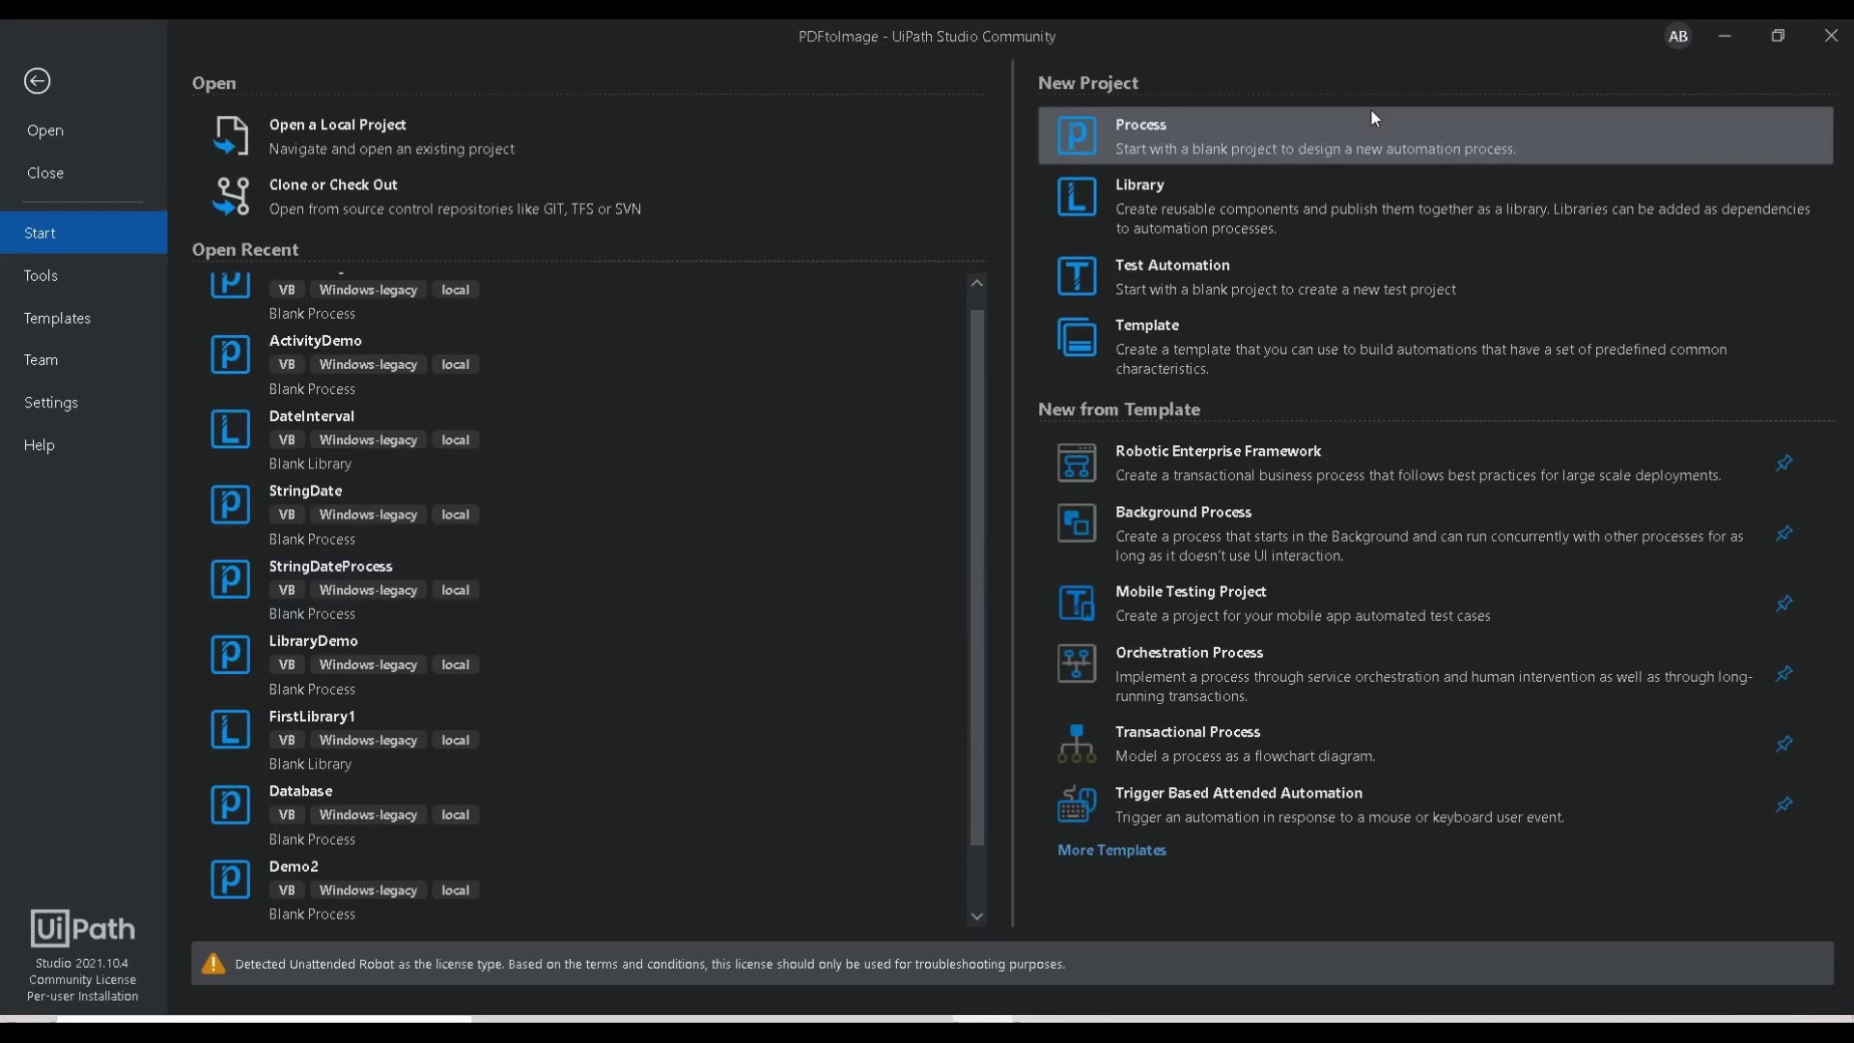
Step: Create a blank Process project named MergePDF
left_click(1279, 134)
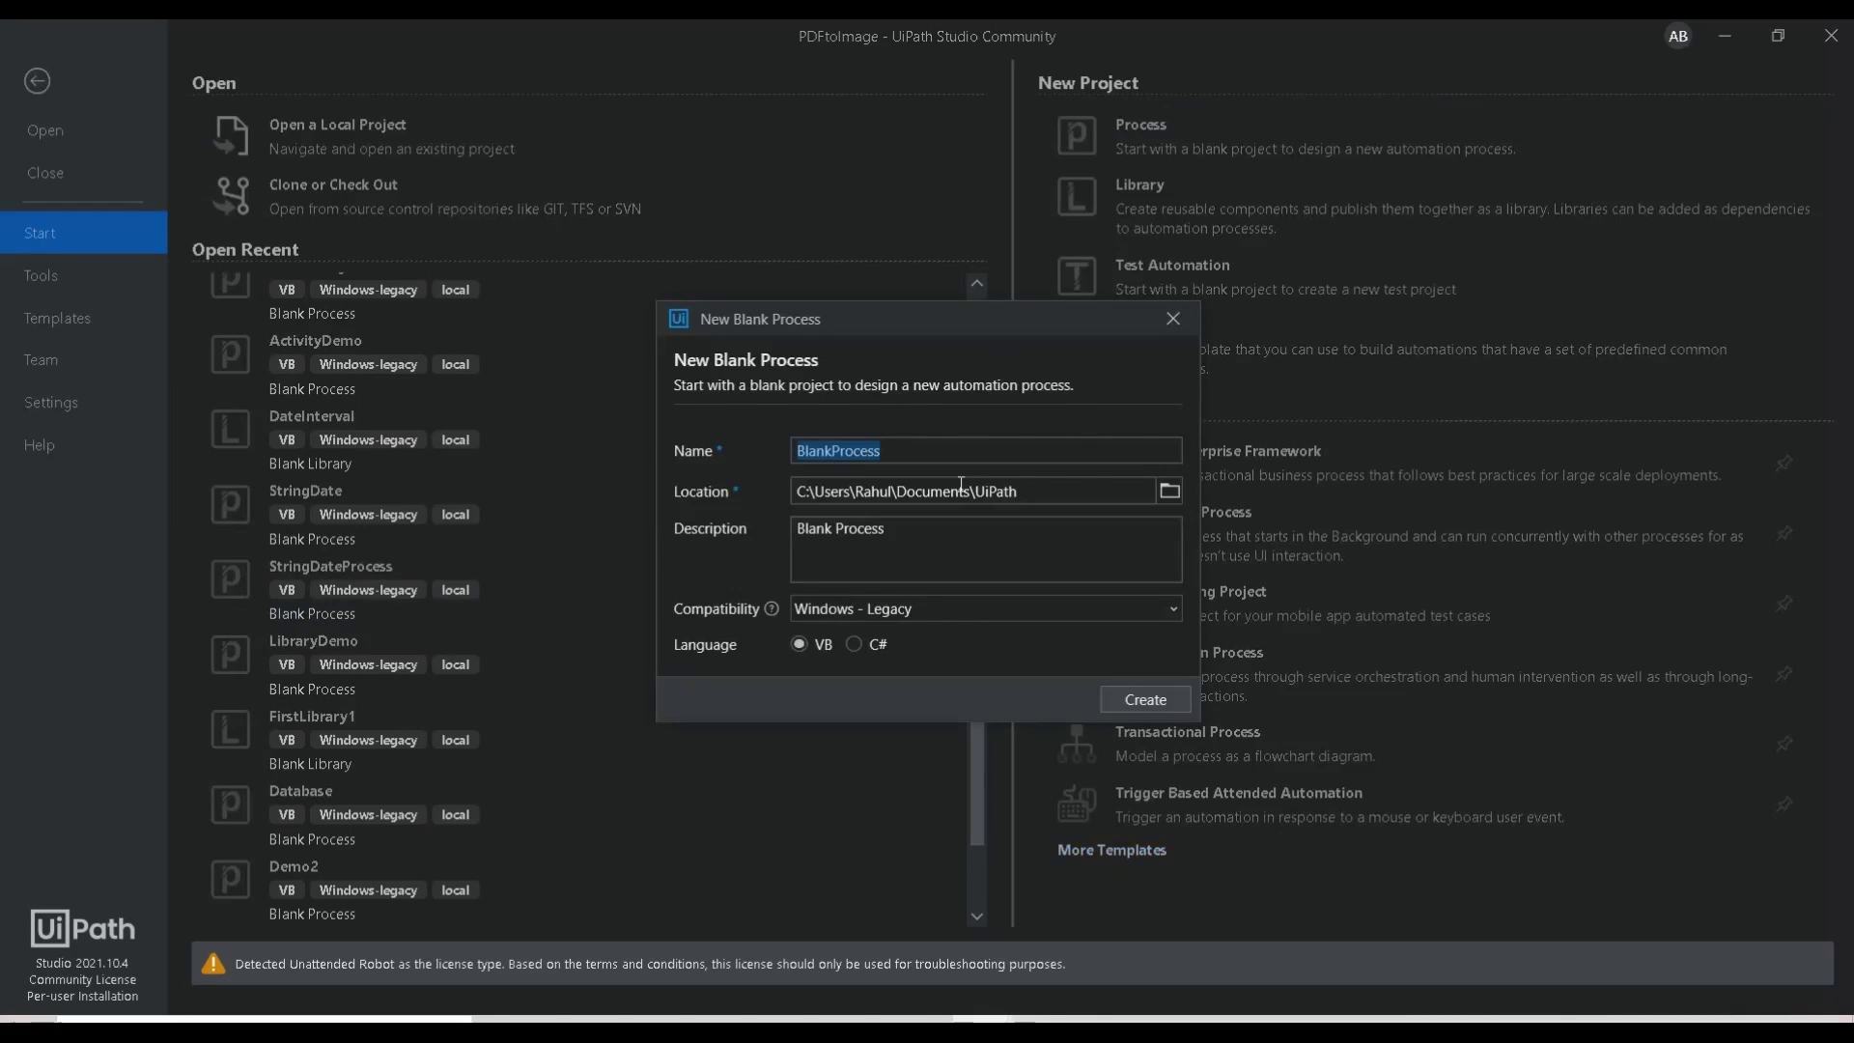
type("MergePDF")
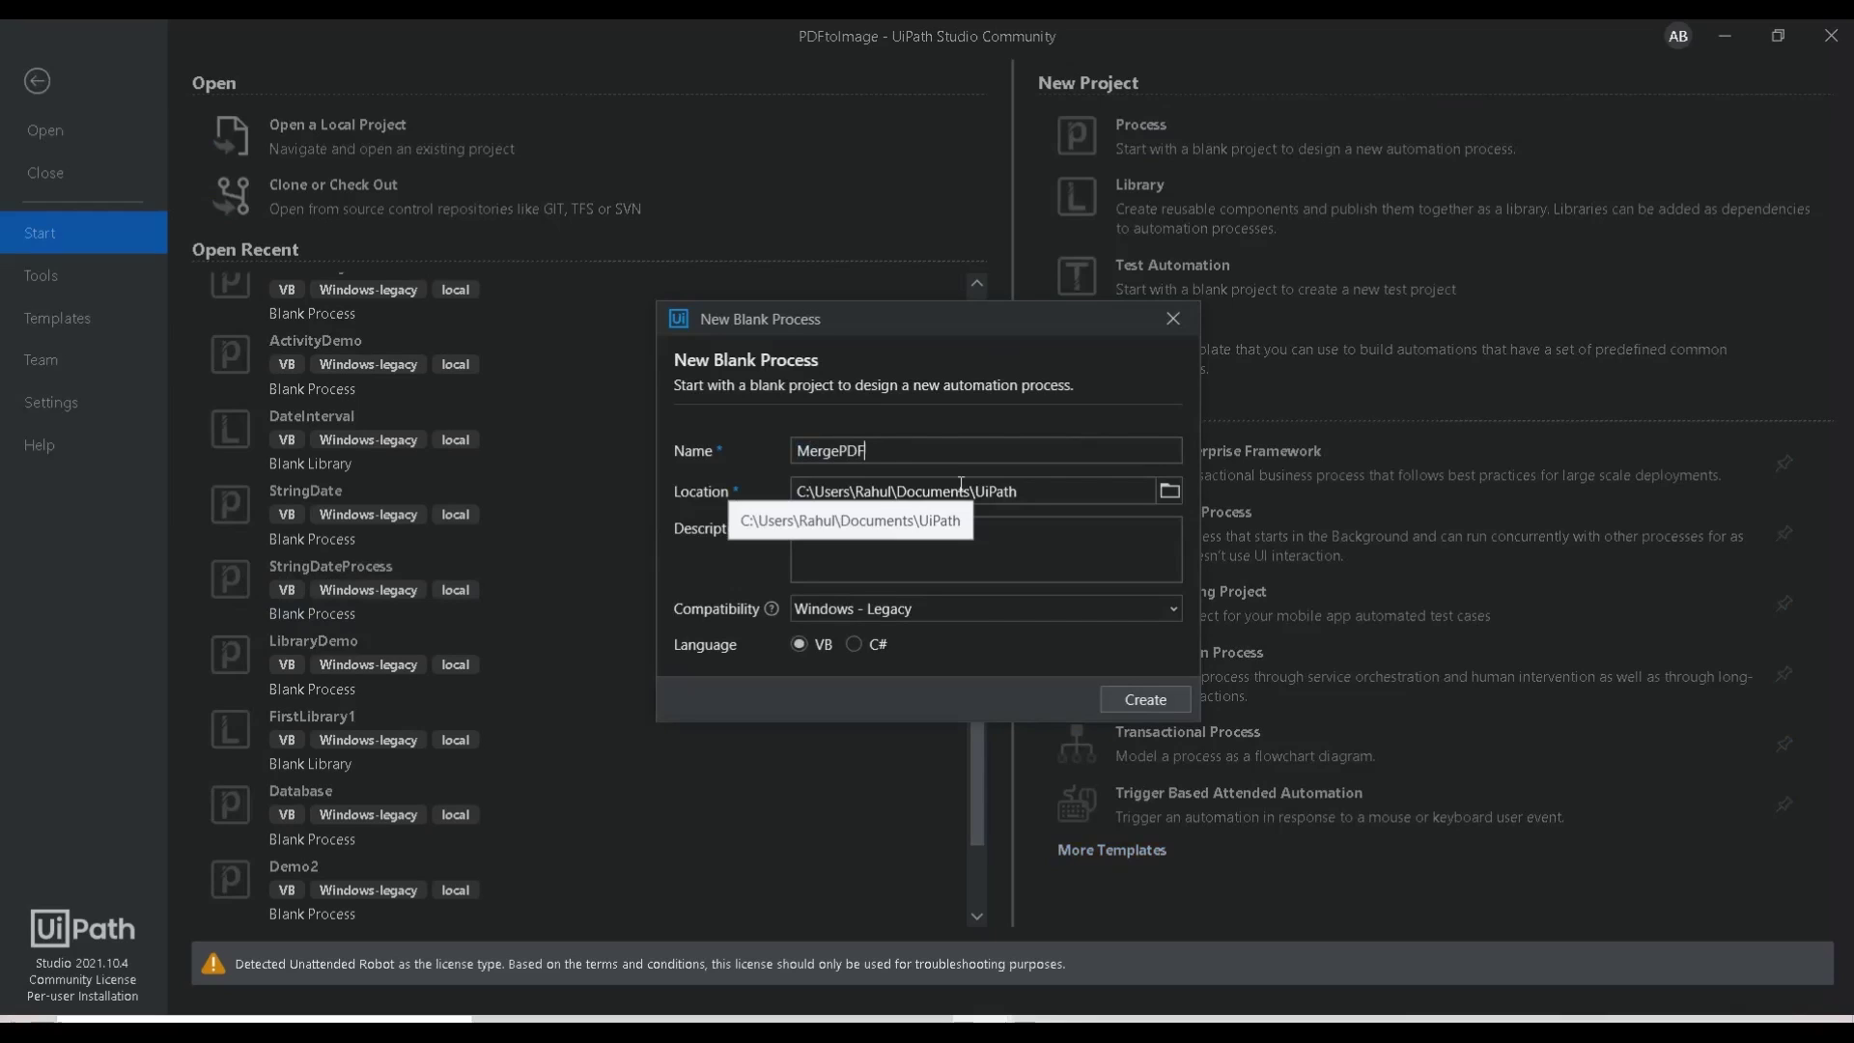
left_click(1145, 700)
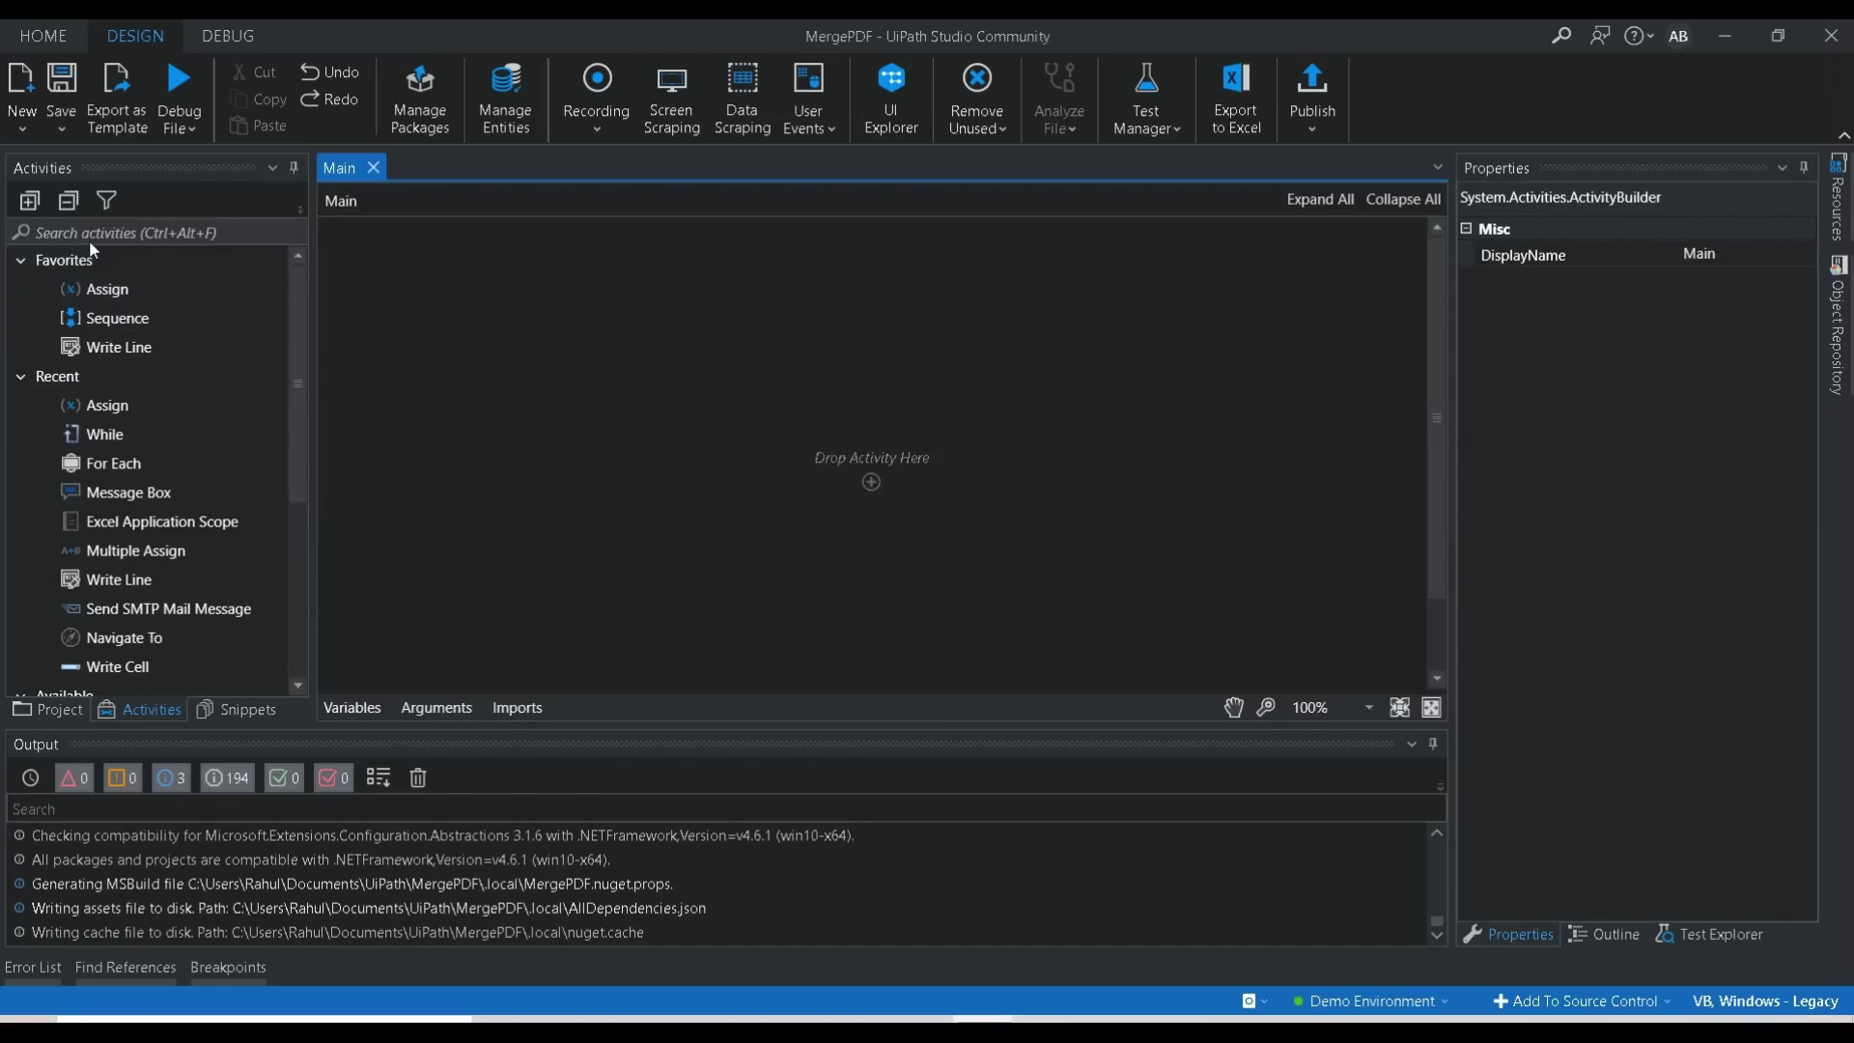
Step: Search All Packages for 'pdf.ac', install UiPath.PDF.Activities, and save
left_click(117, 232)
type("PDF")
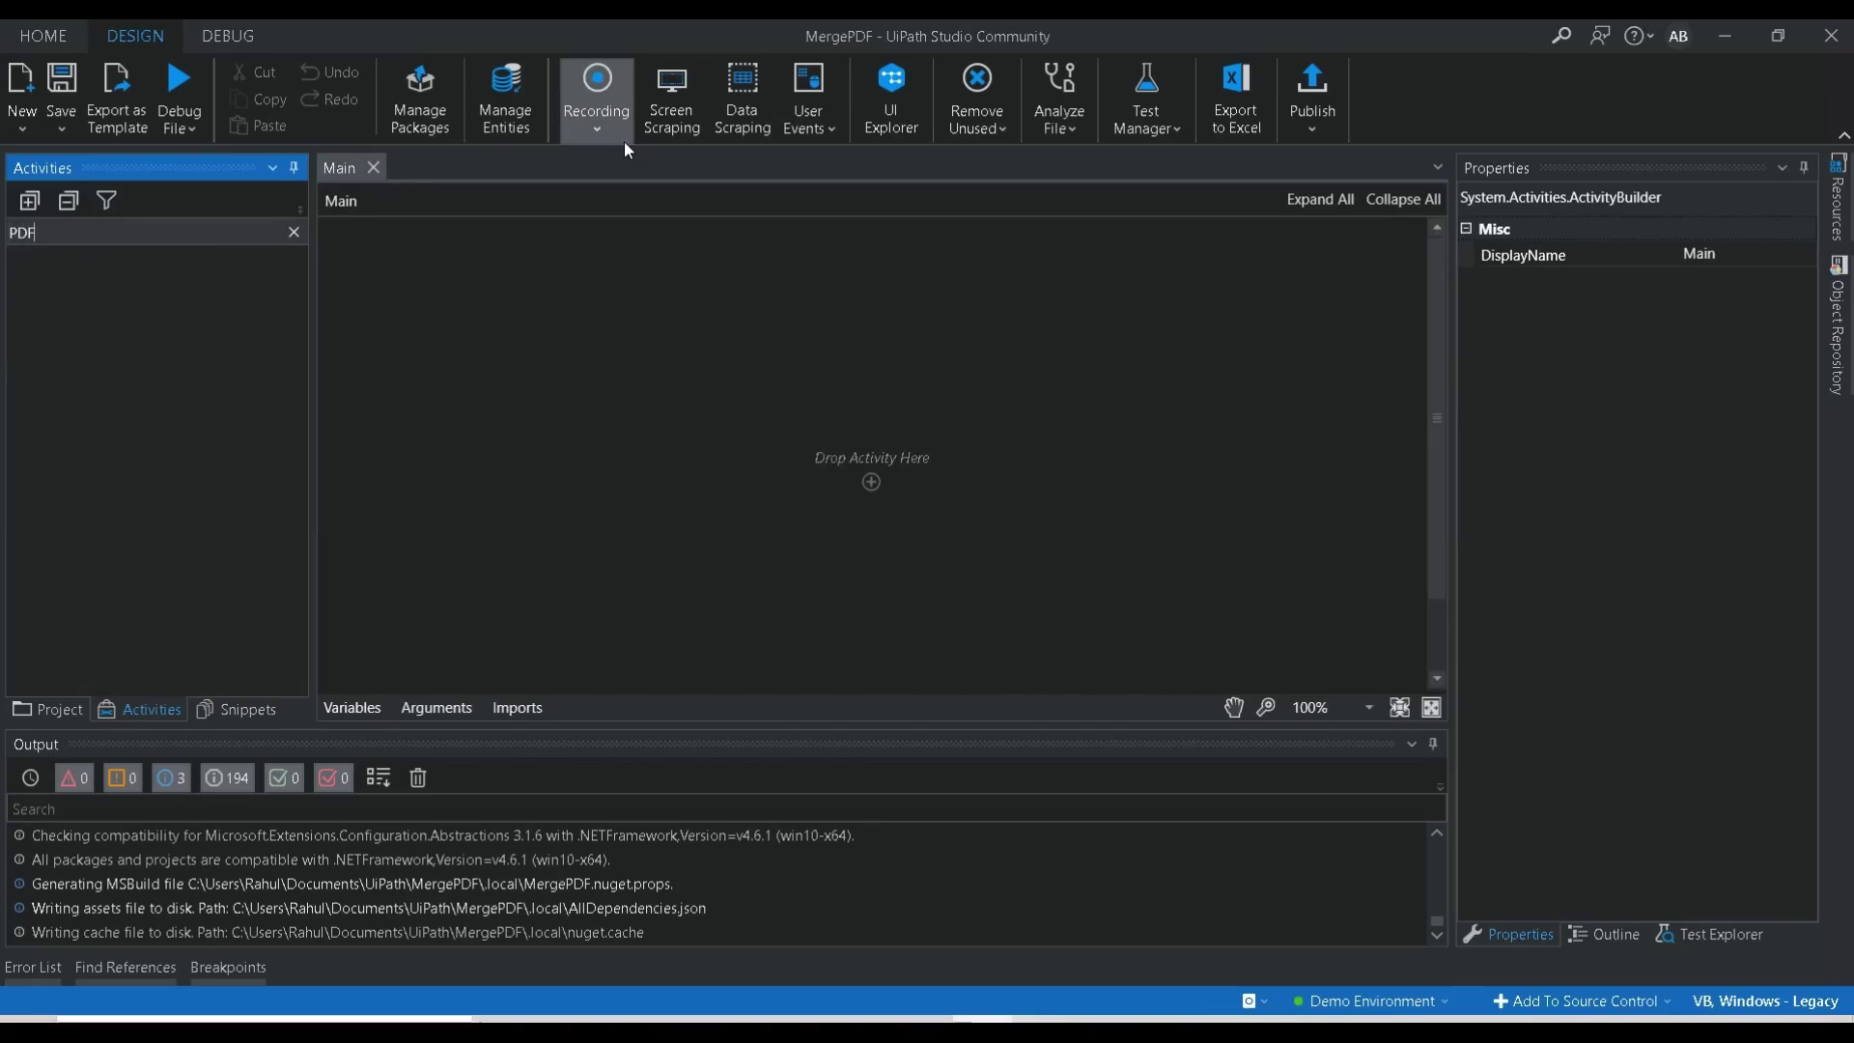
left_click(421, 103)
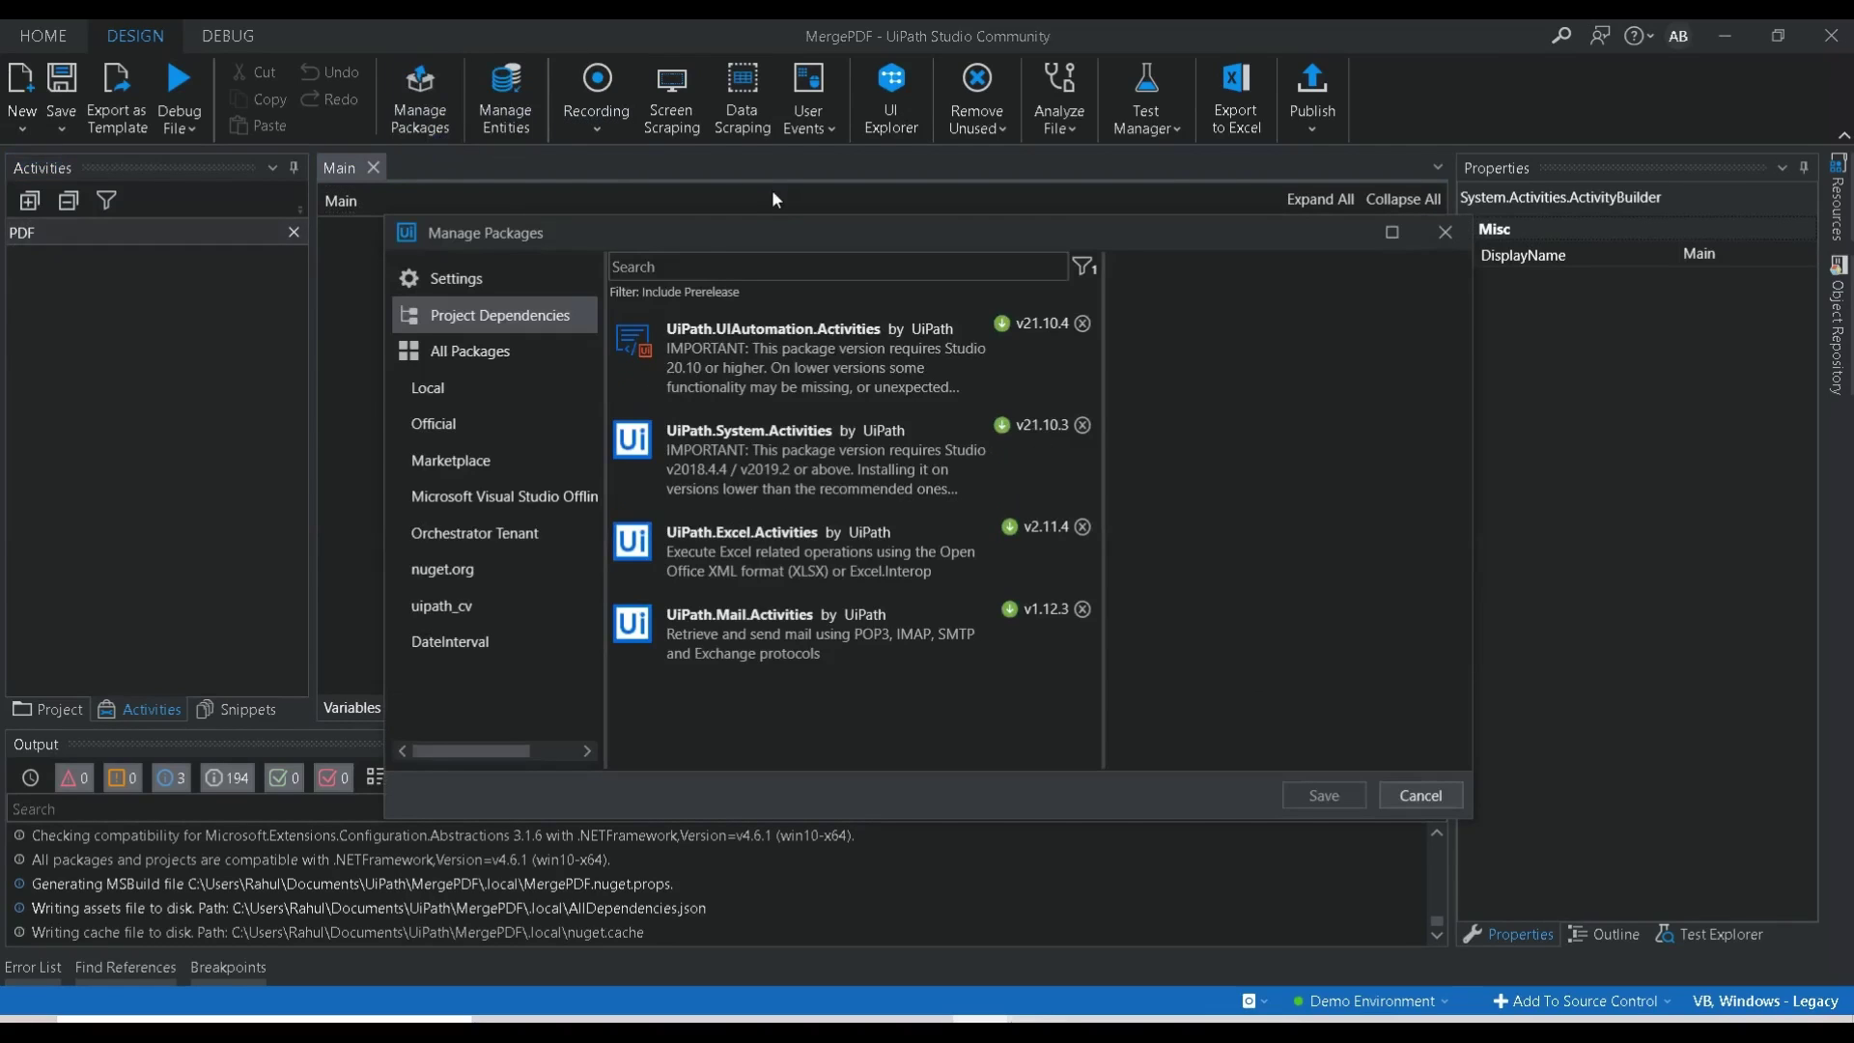
left_click(469, 351)
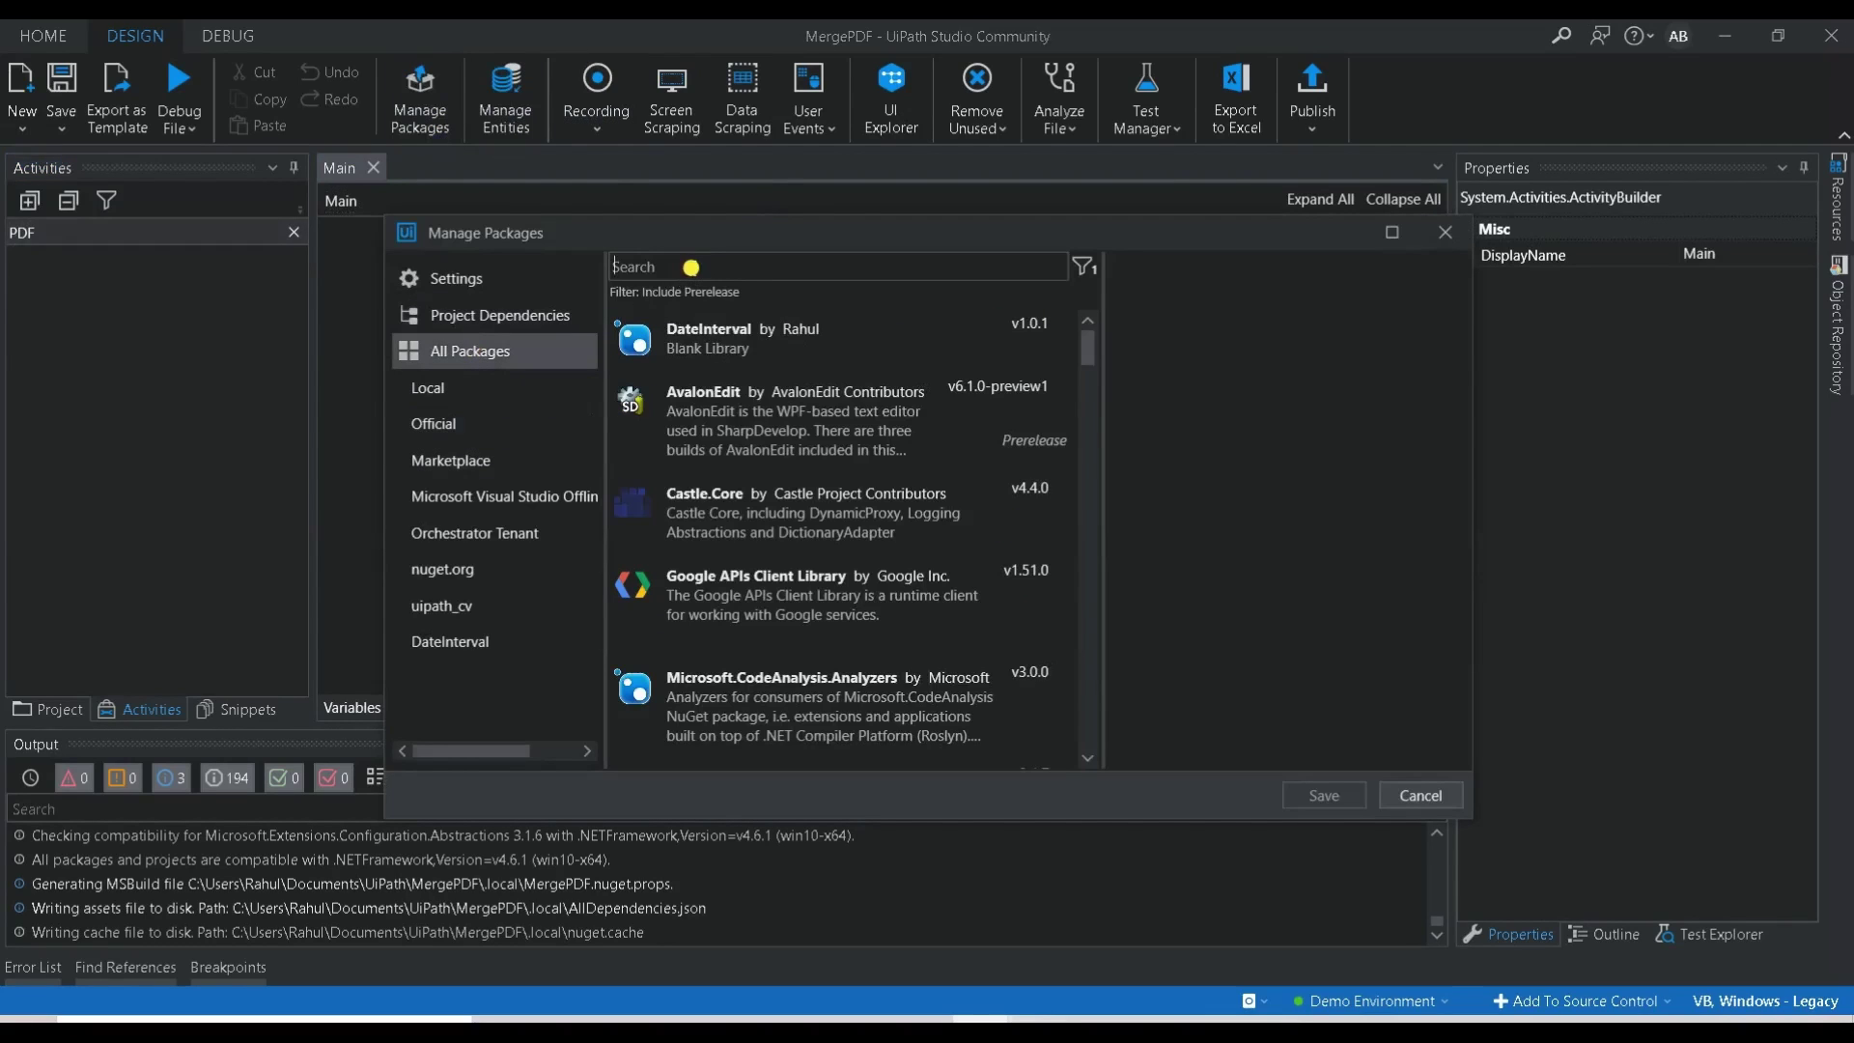
left_click(690, 267)
type("f.ac")
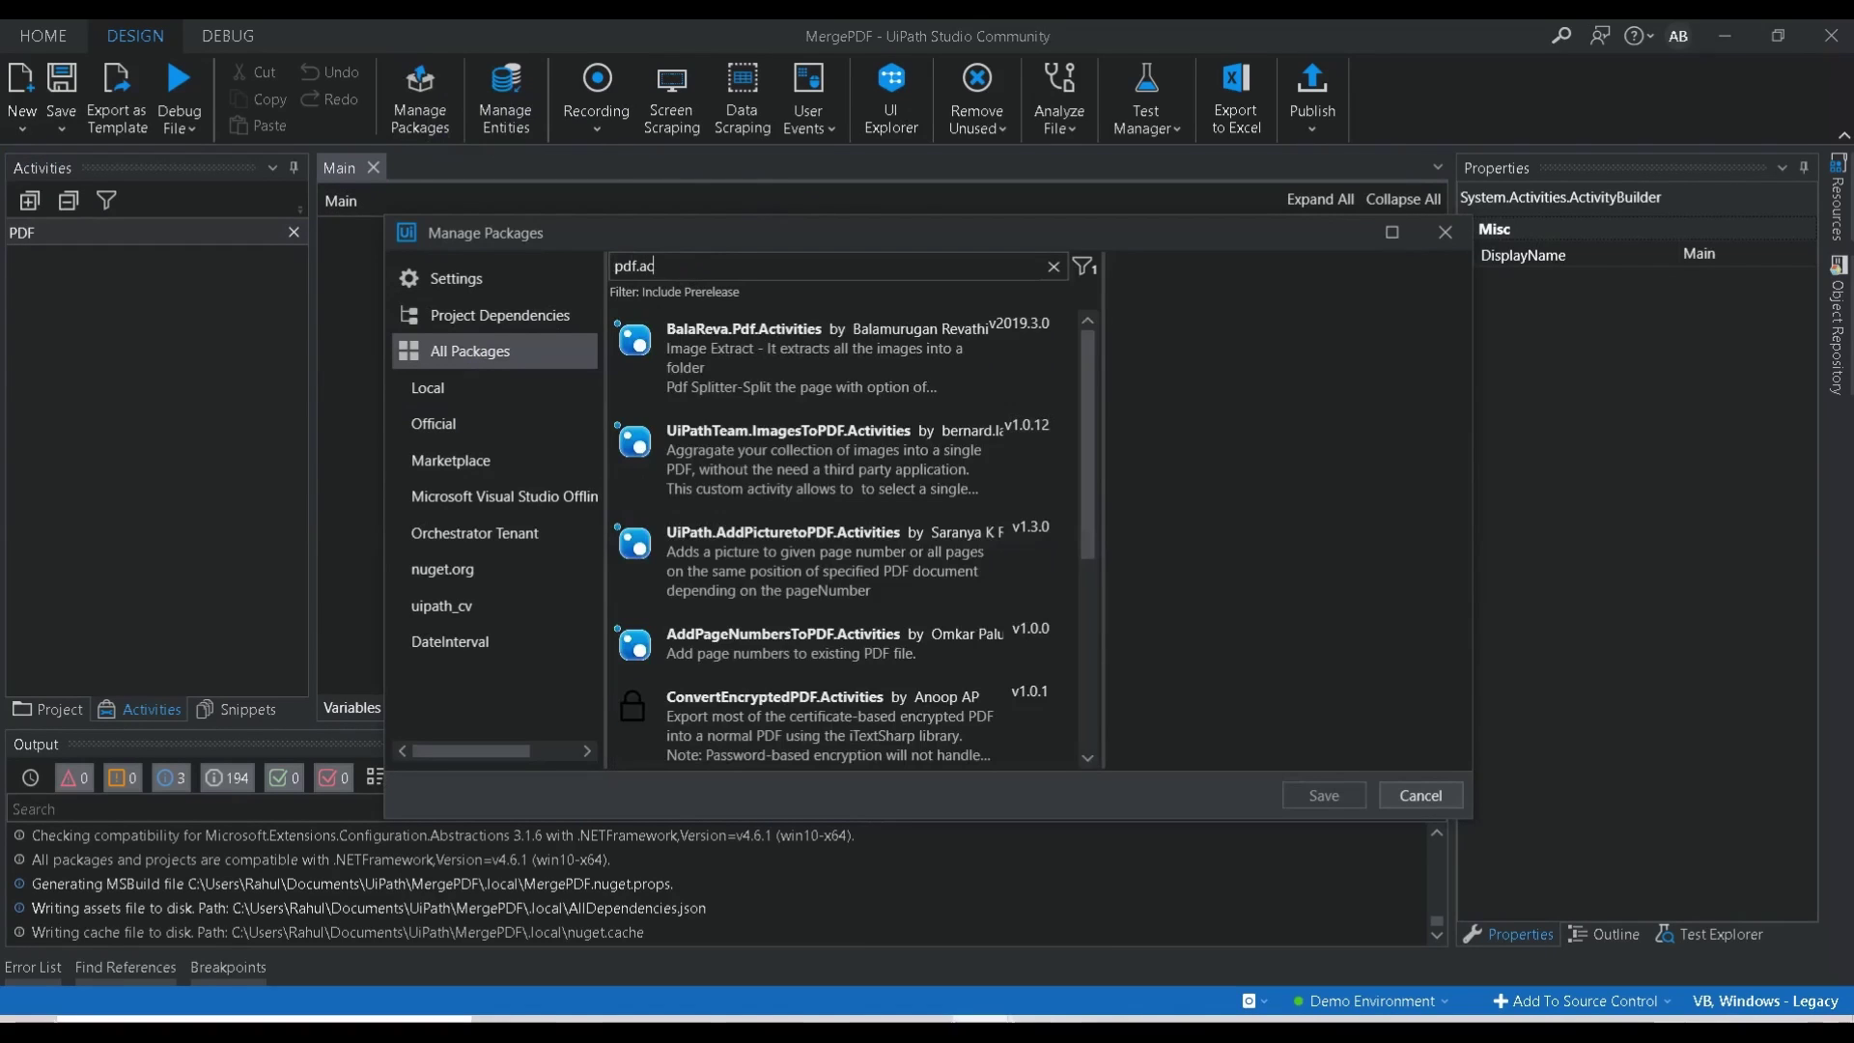
left_click_drag(1091, 417, 1096, 659)
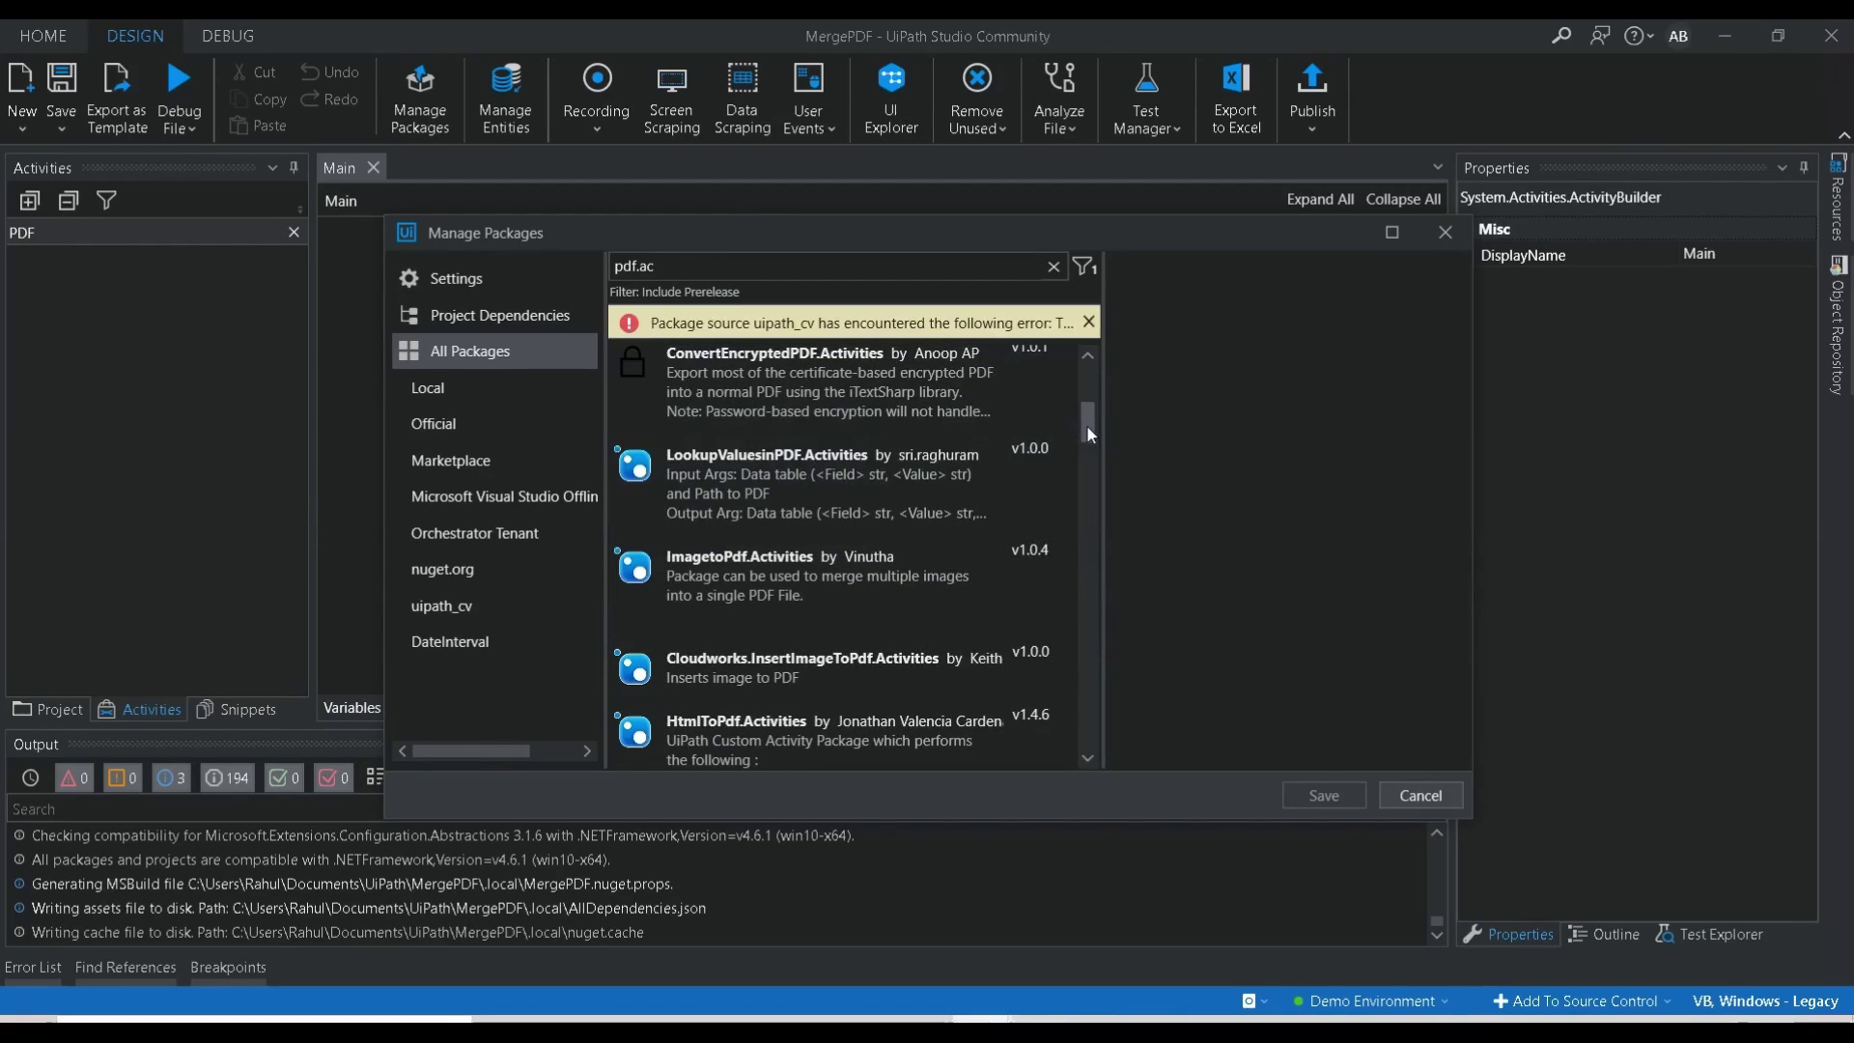
left_click_drag(1090, 427, 1091, 600)
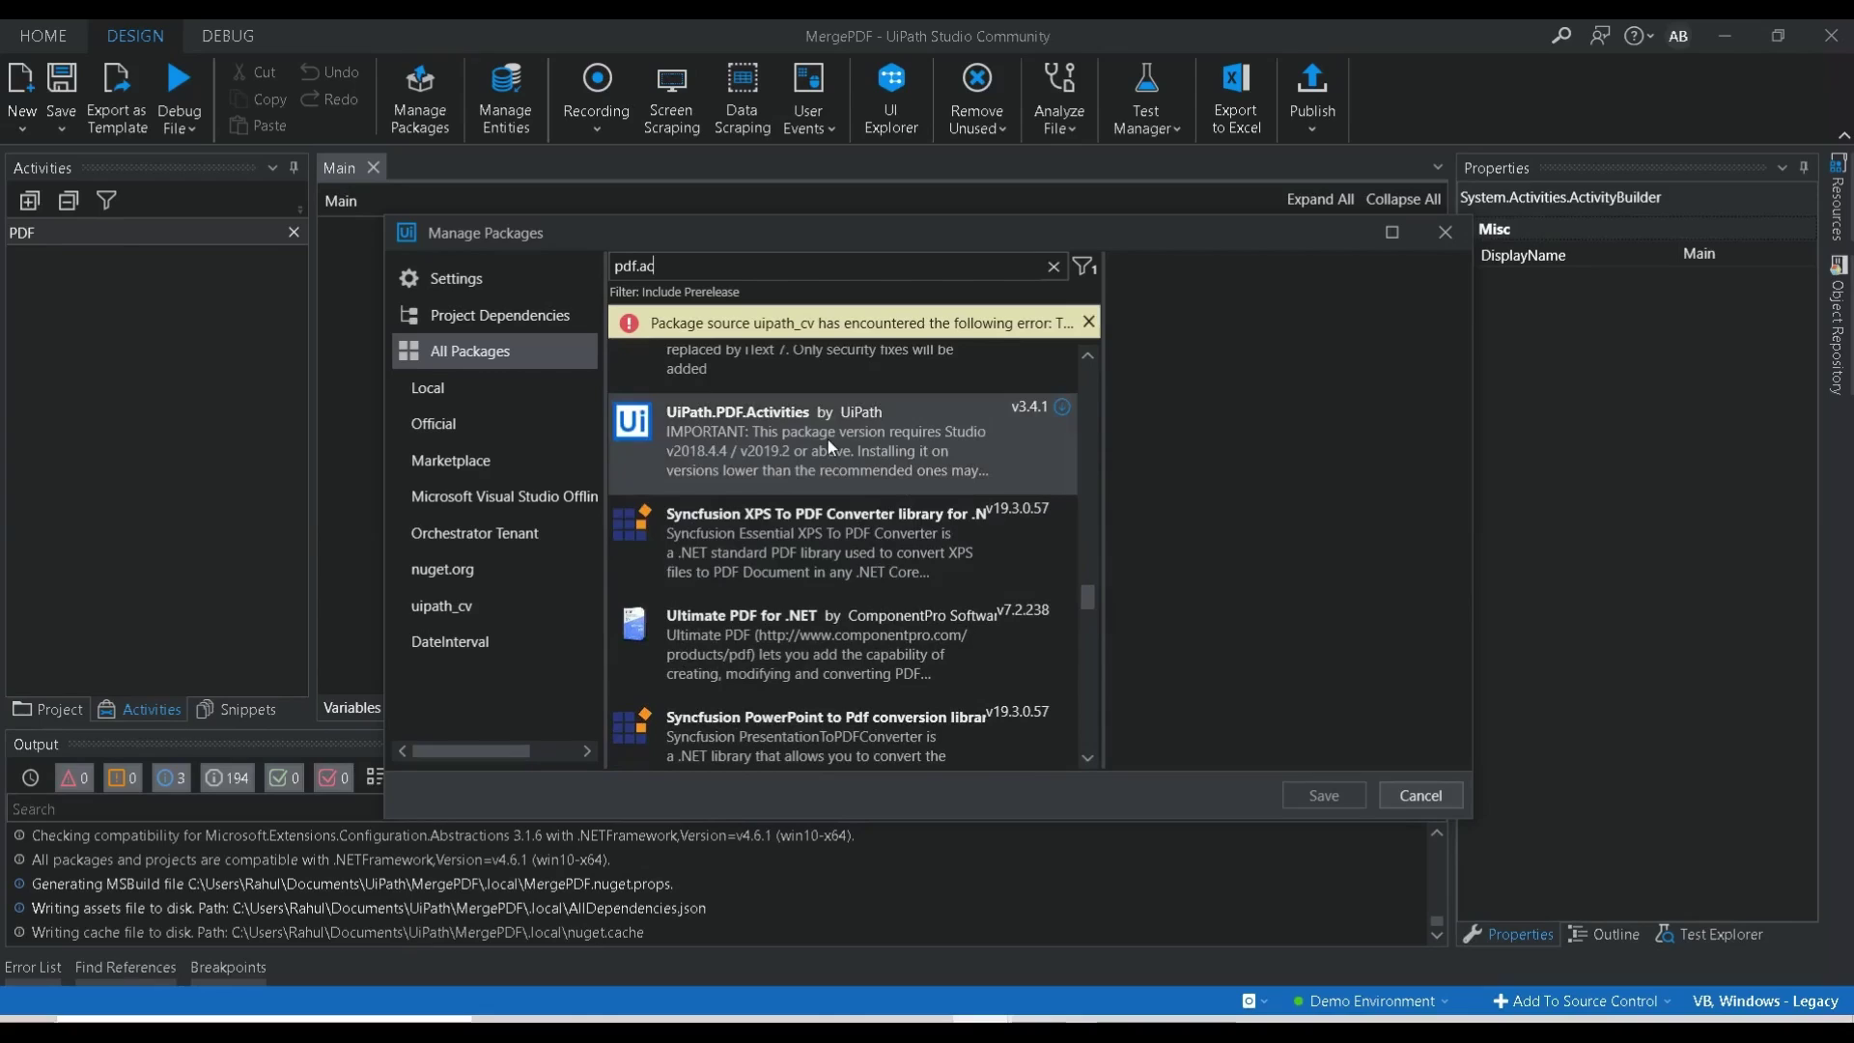
left_click(828, 439)
left_click(1405, 351)
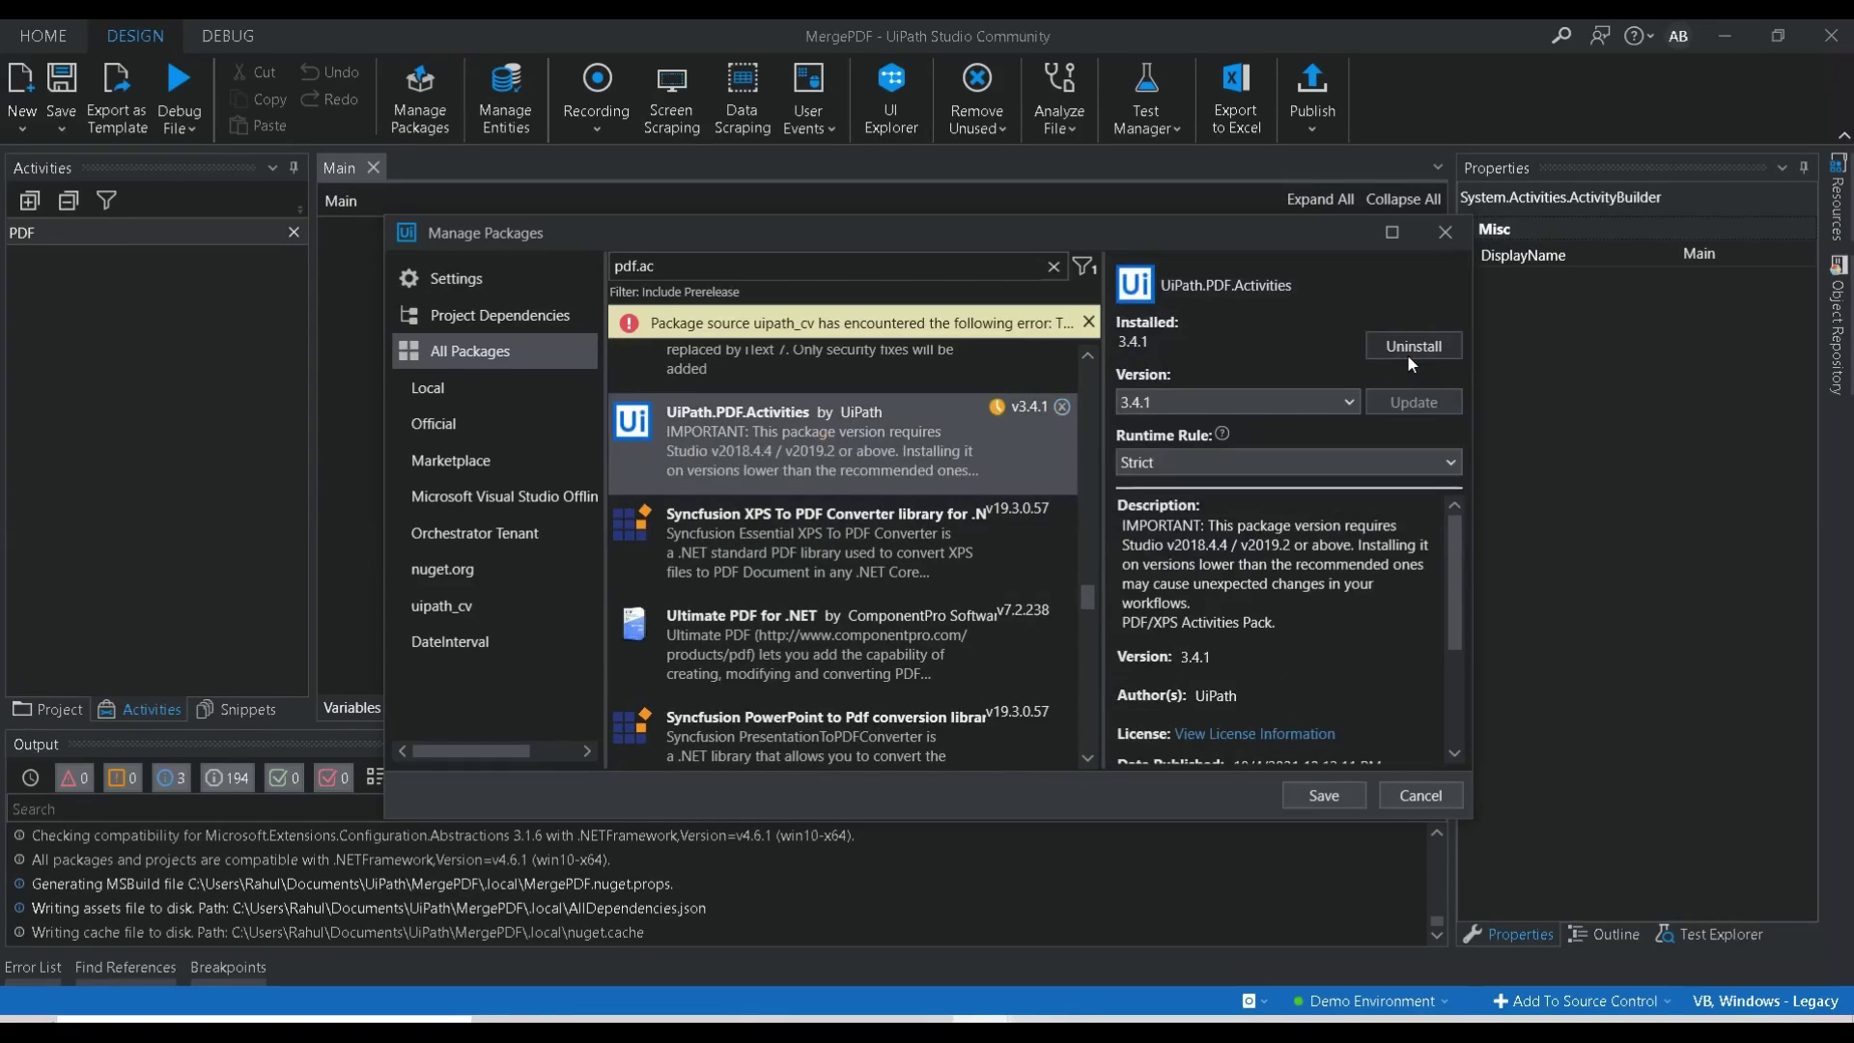
left_click(1324, 796)
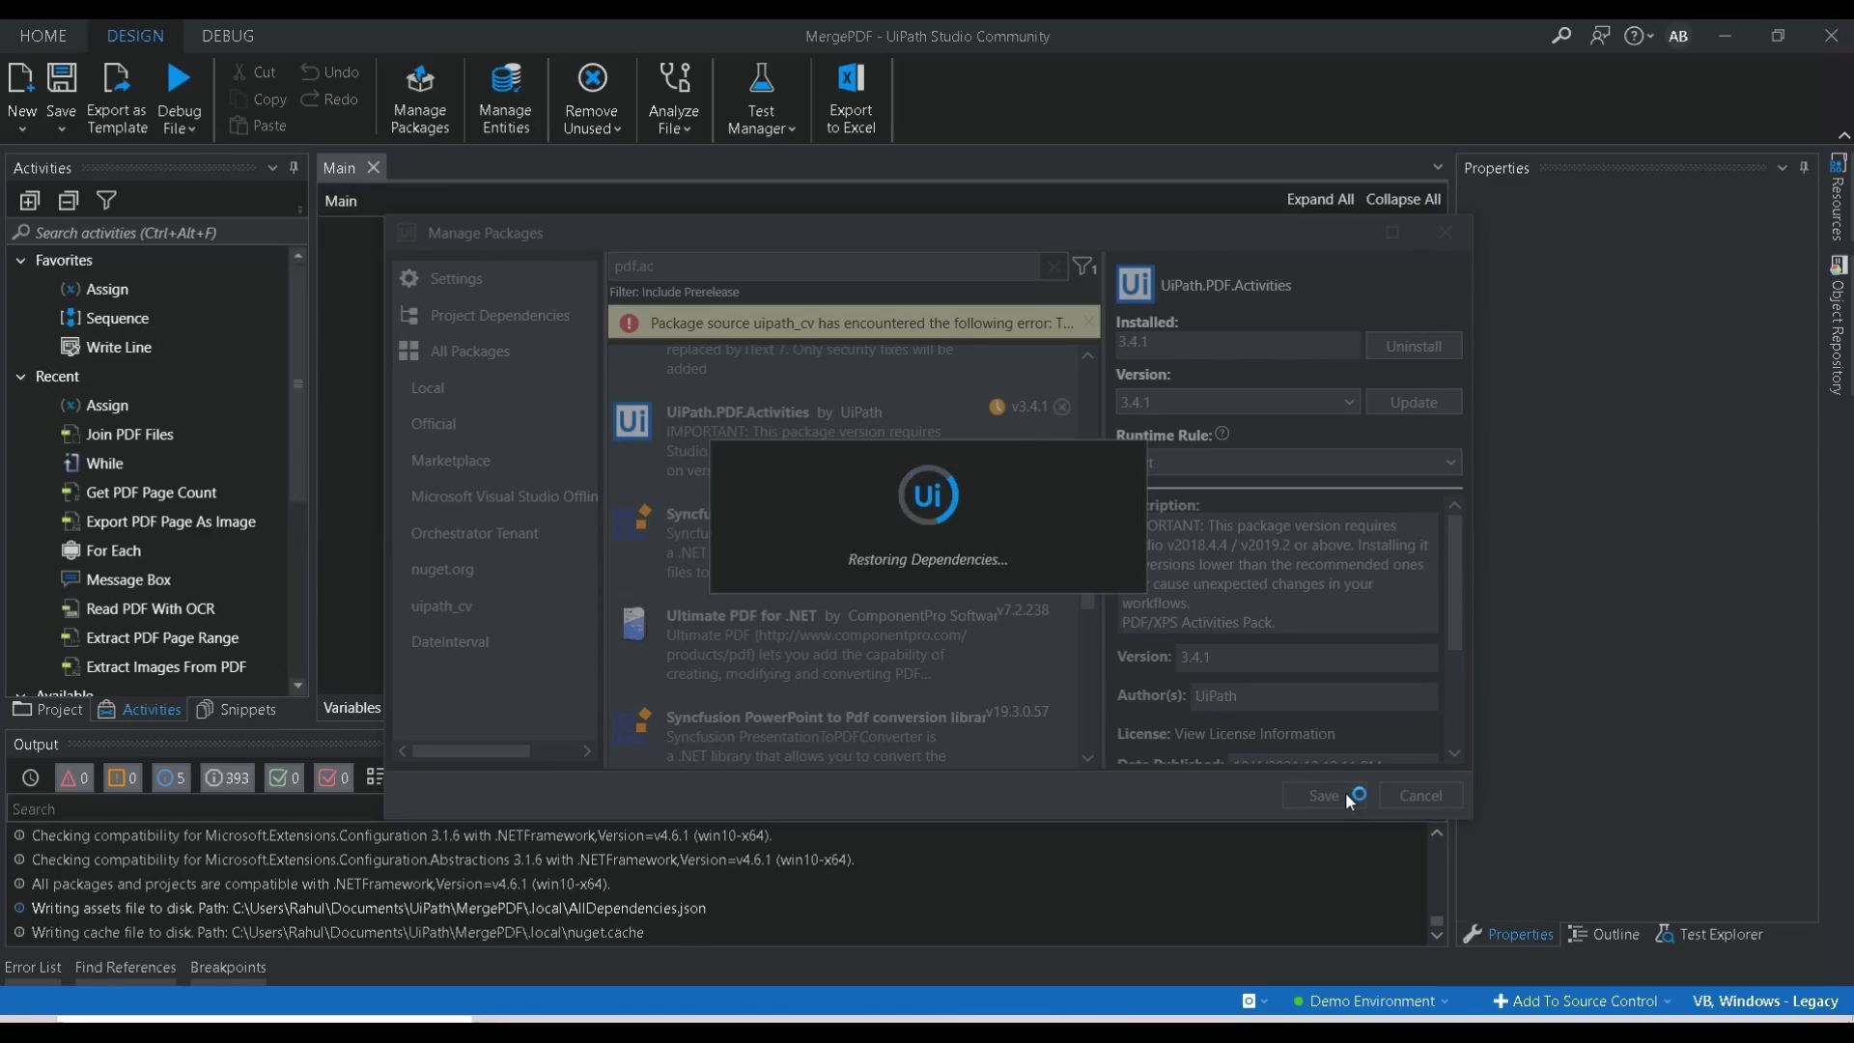
Step: Drag Join PDF Files from Activities onto the Main canvas and select it
left_click(129, 232)
type("pdf")
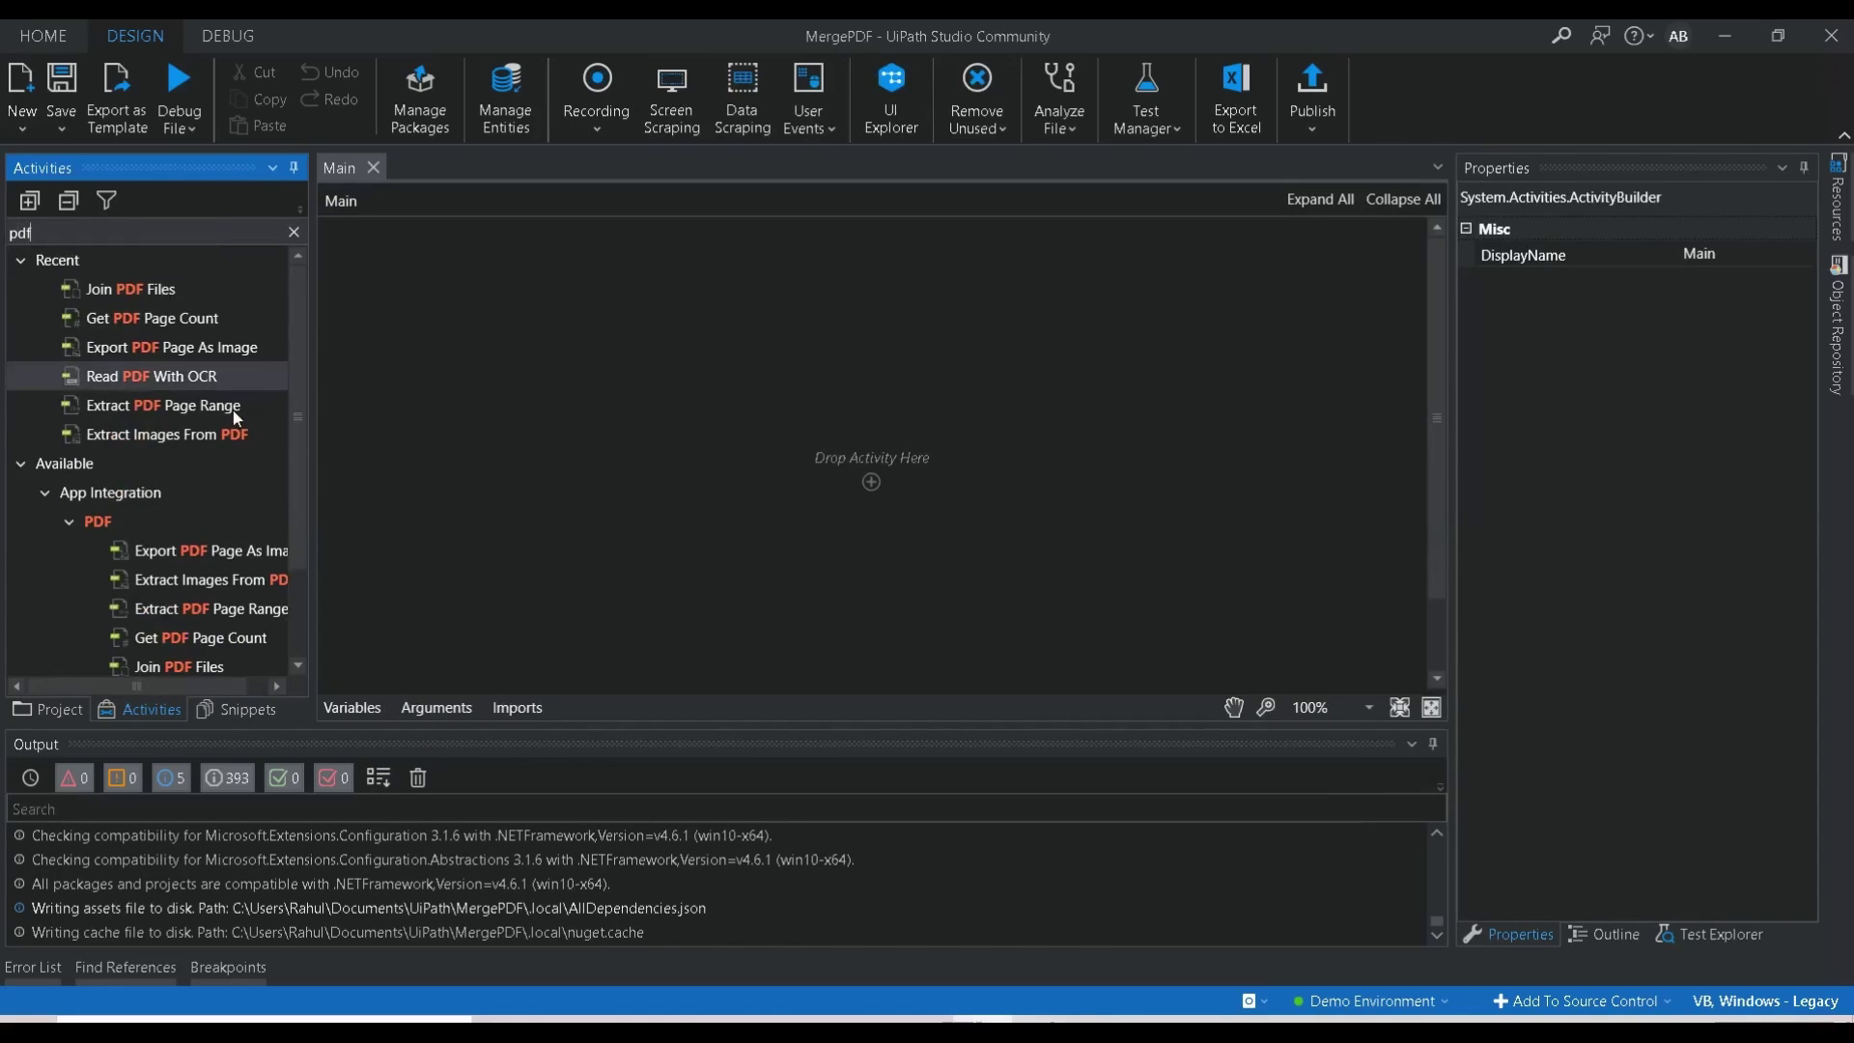
scroll(302, 451, "down", 2)
scroll(302, 450, "up", 1)
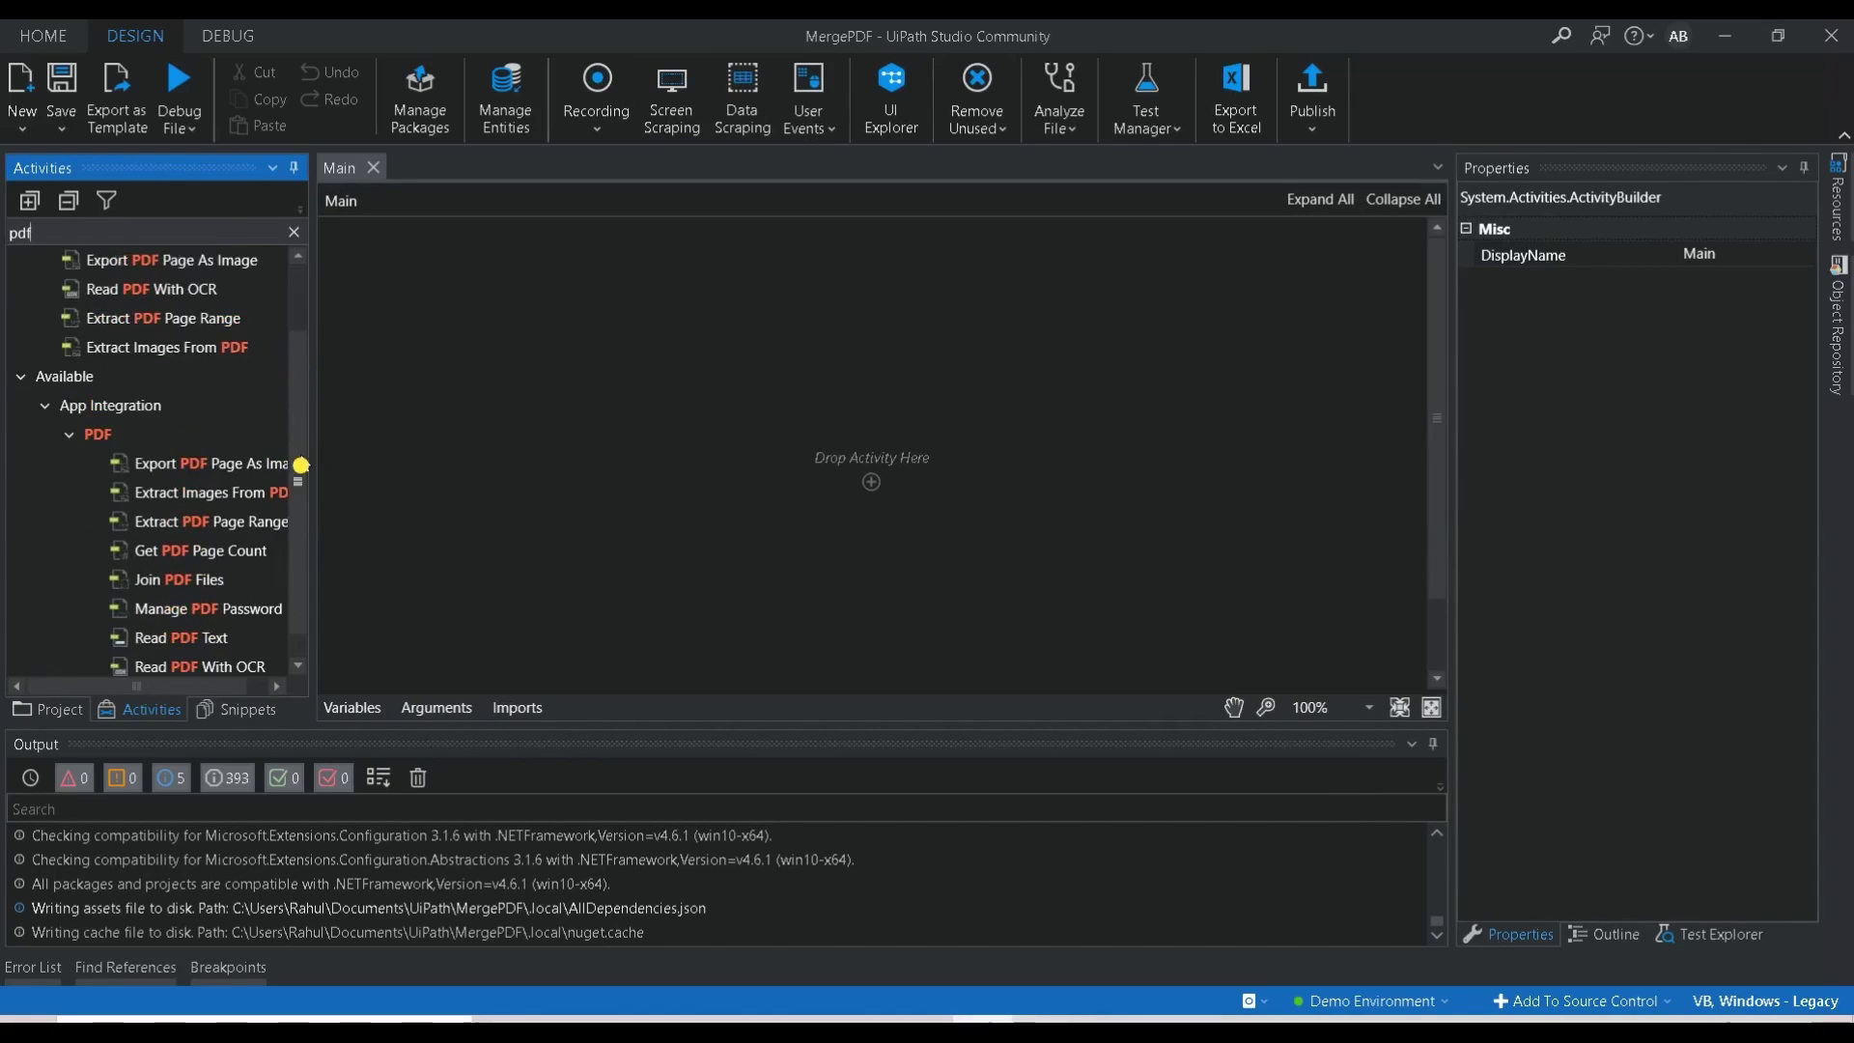
scroll(303, 463, "down", 1)
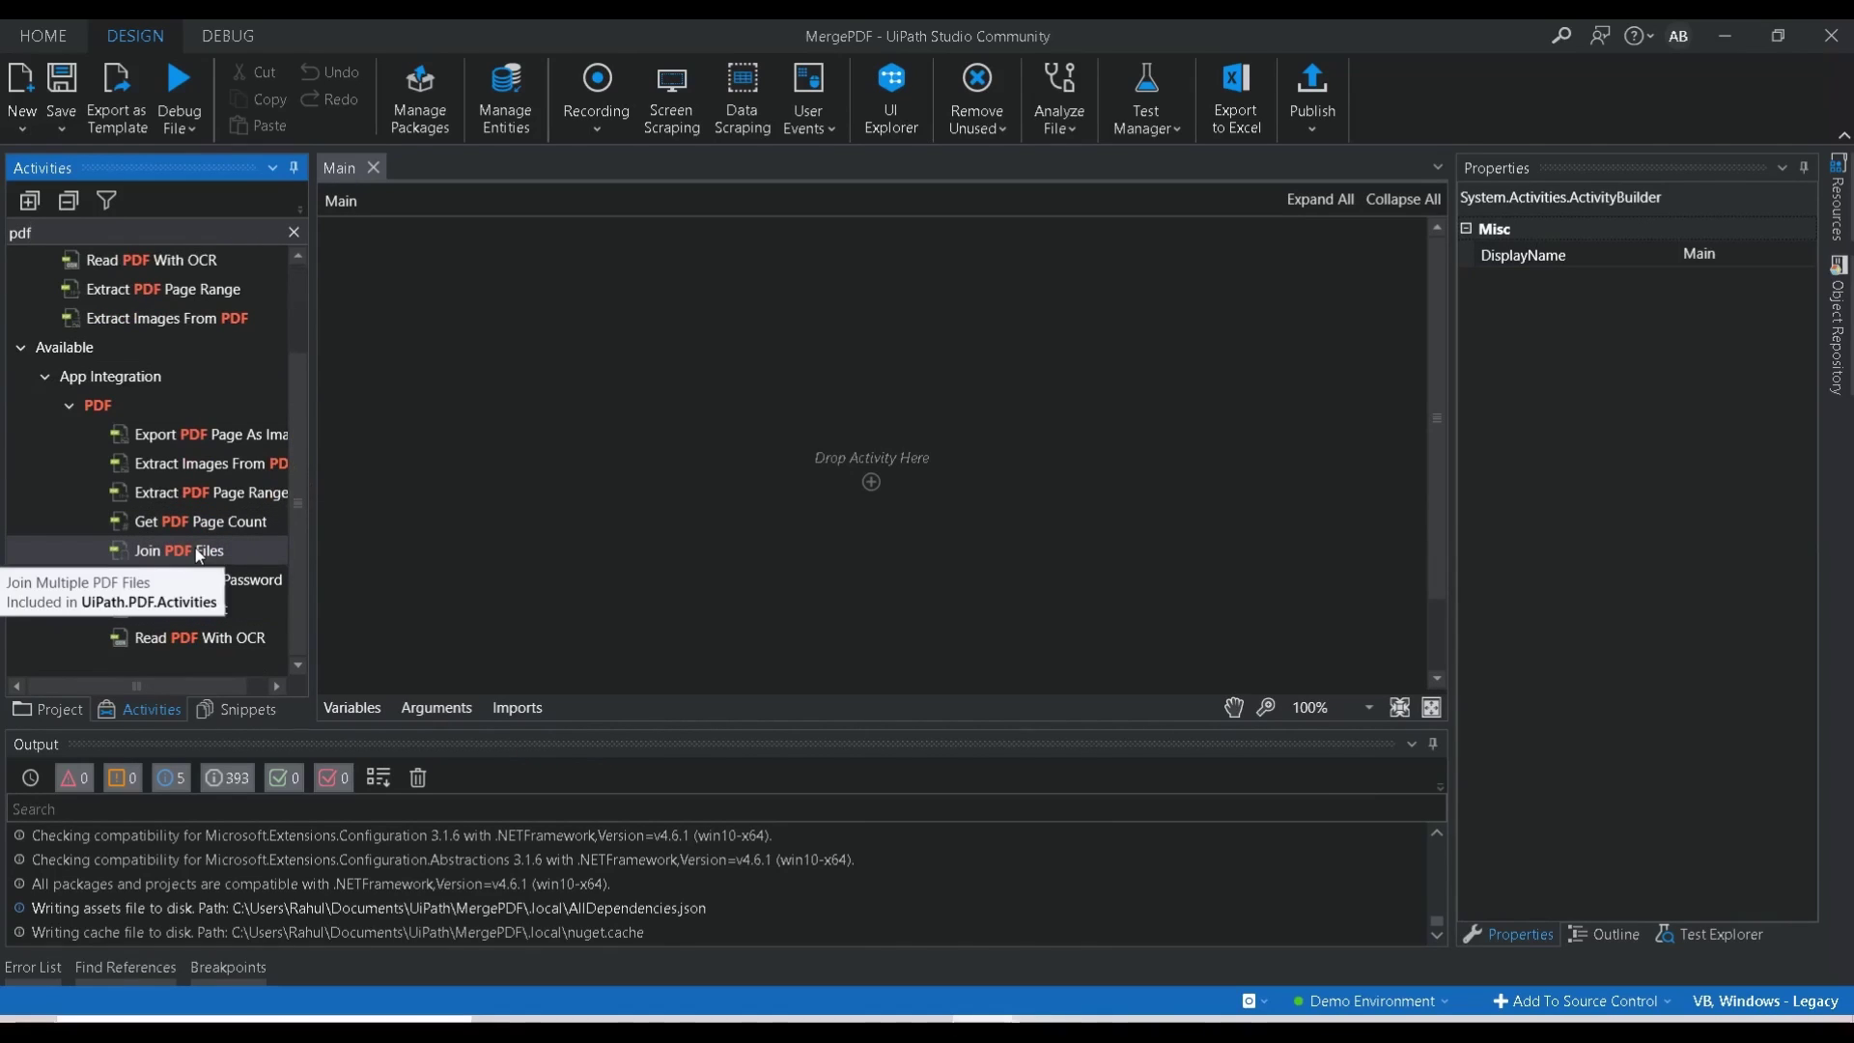
left_click_drag(183, 558, 897, 483)
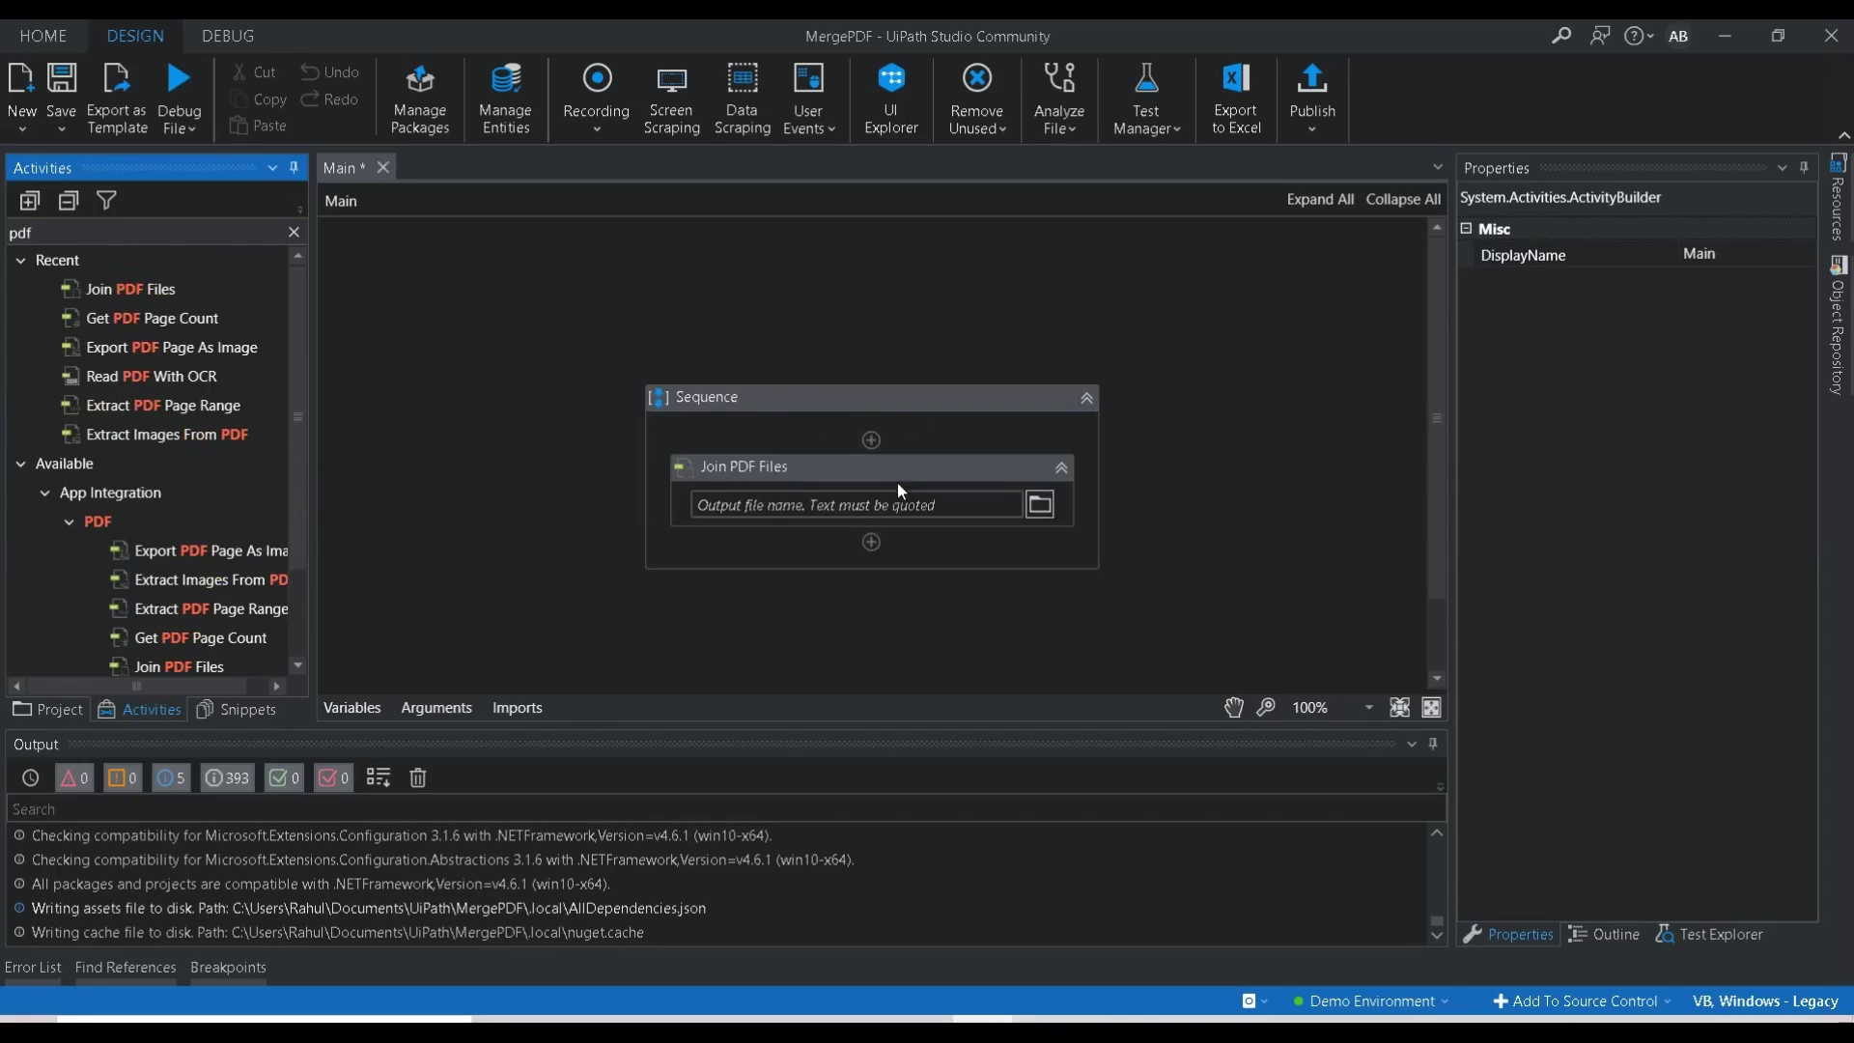
left_click(839, 470)
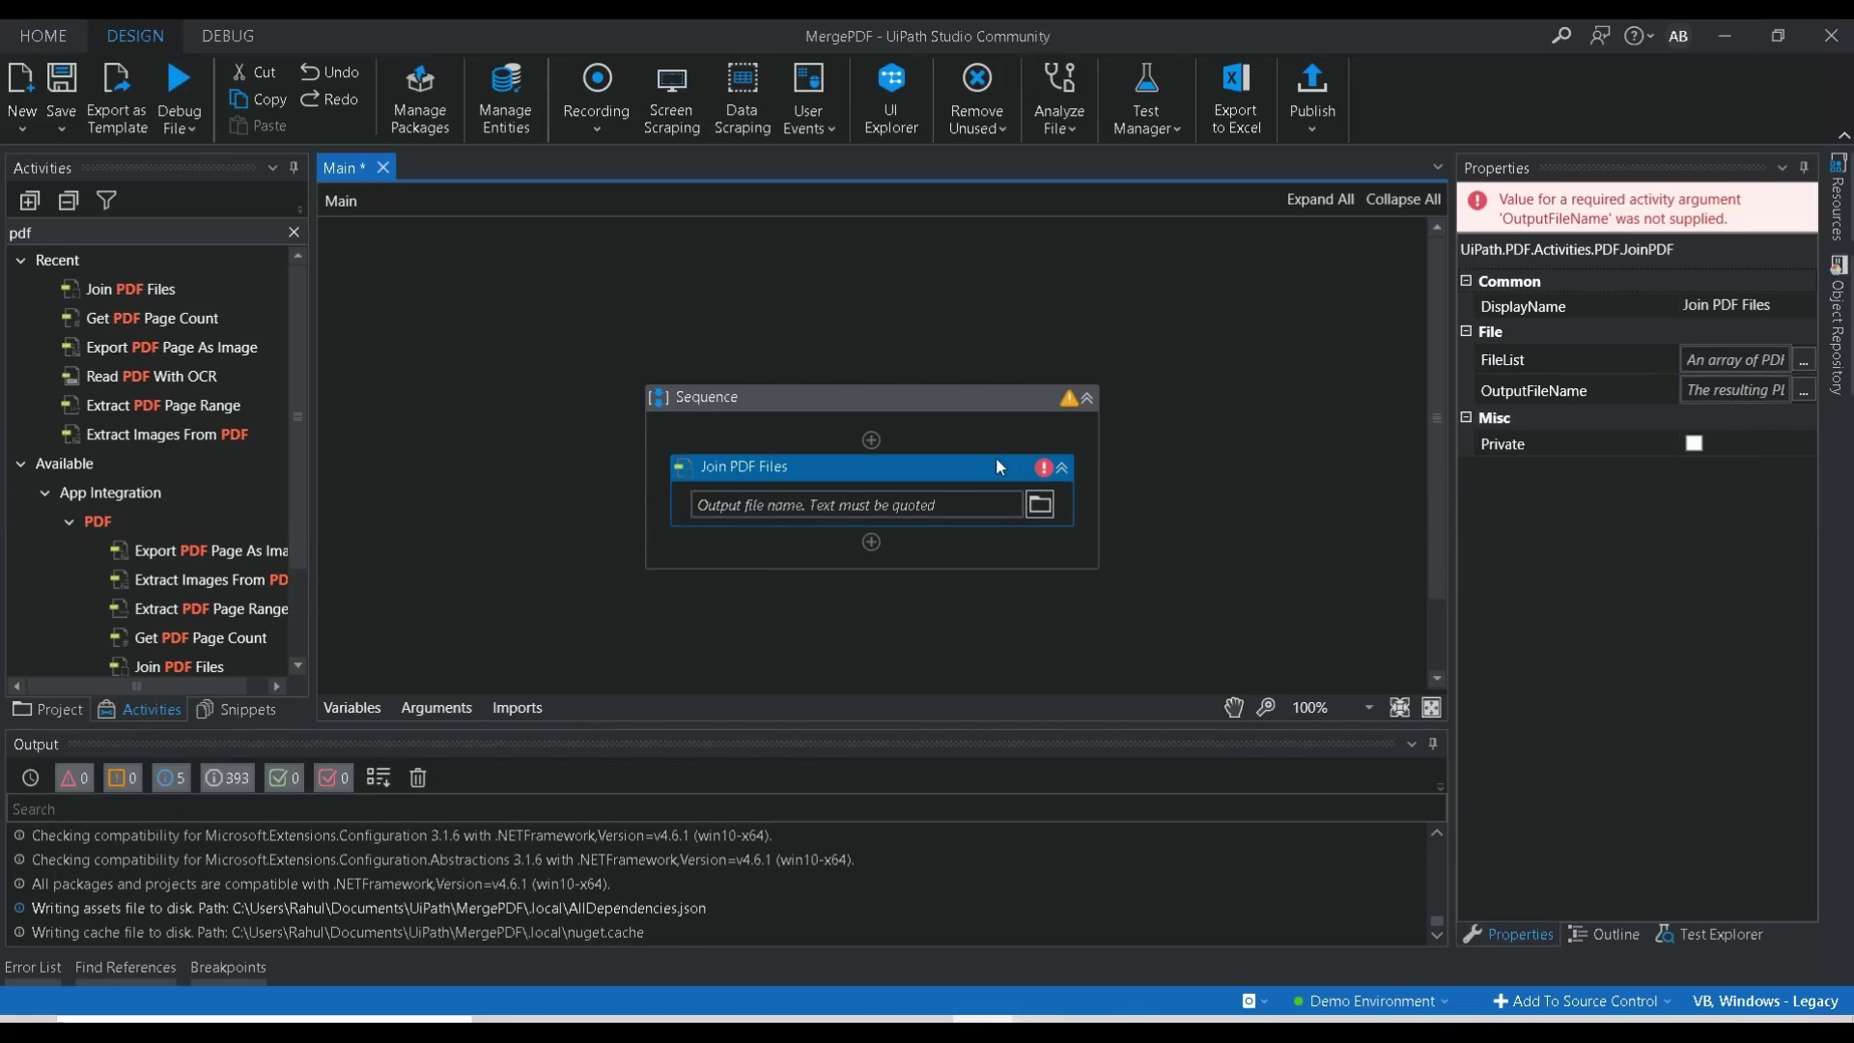
Step: Set the Join PDF Files output to Desktop > Automation Demo > UiPath, named OutputPDF
left_click(1037, 504)
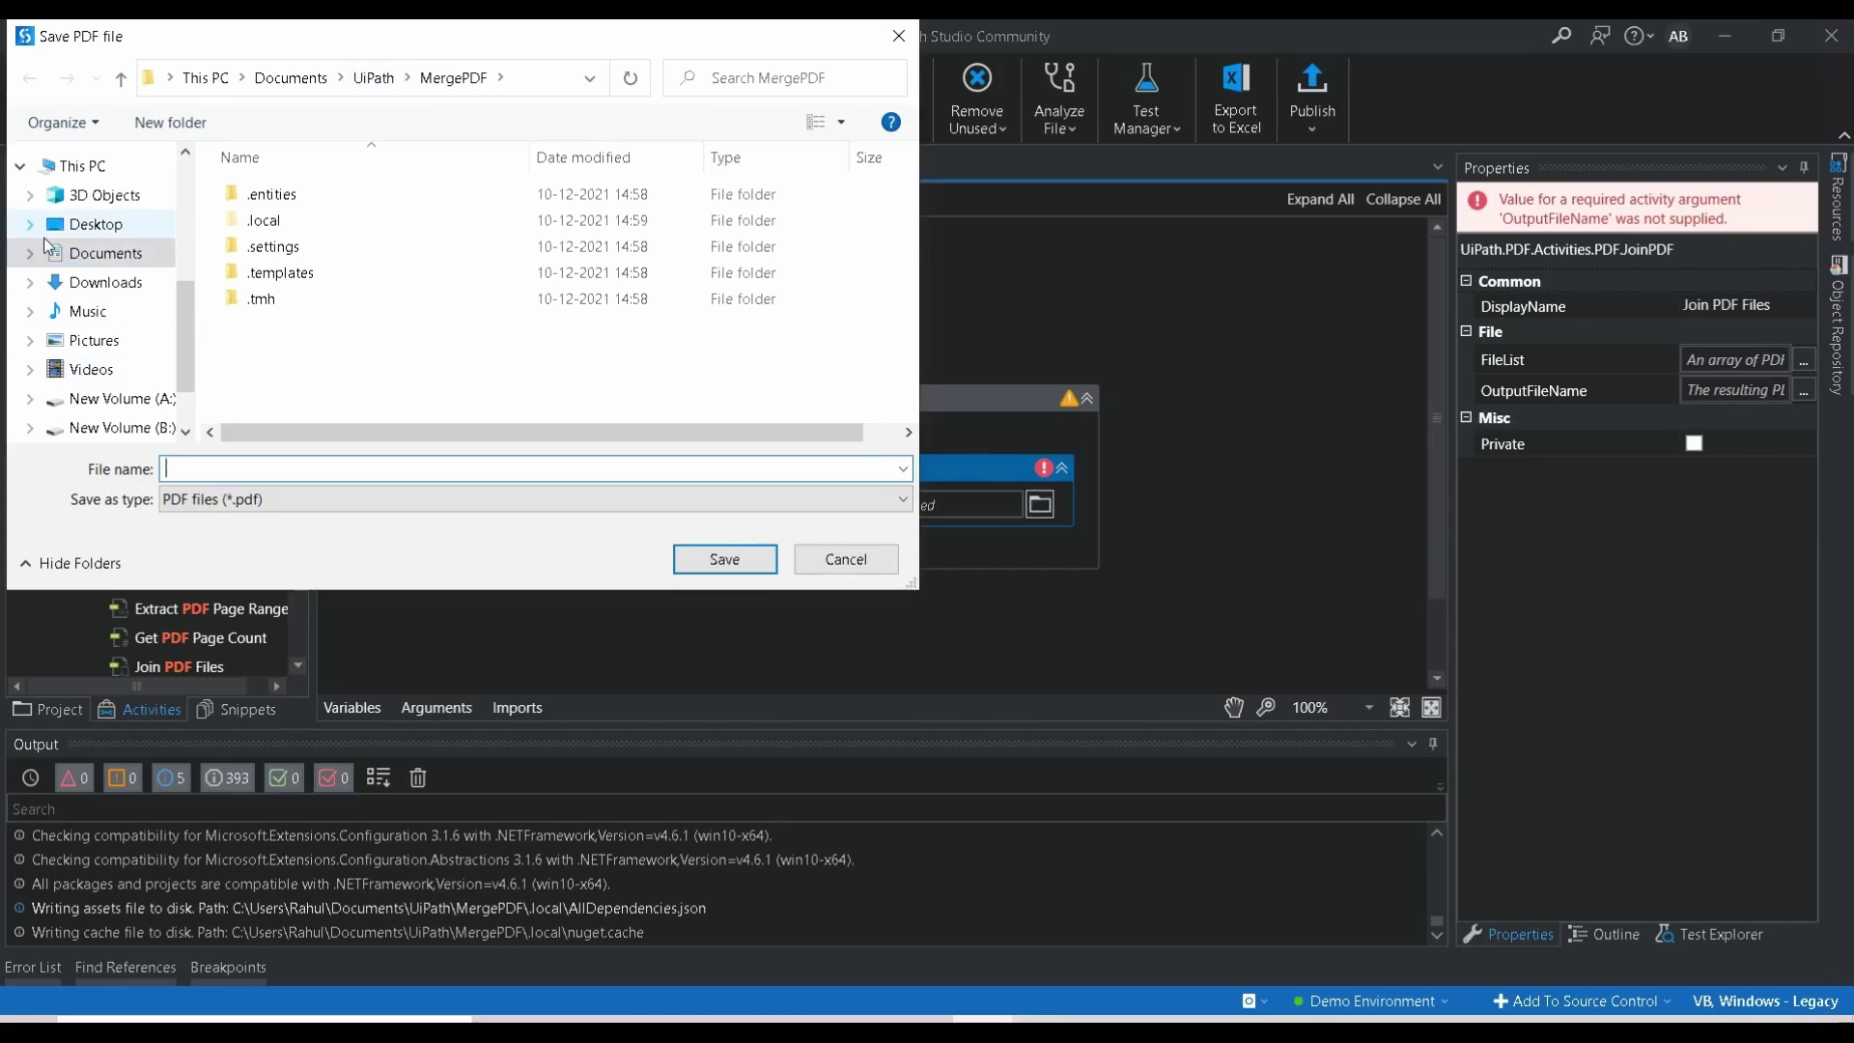
left_click(95, 223)
double_click(262, 196)
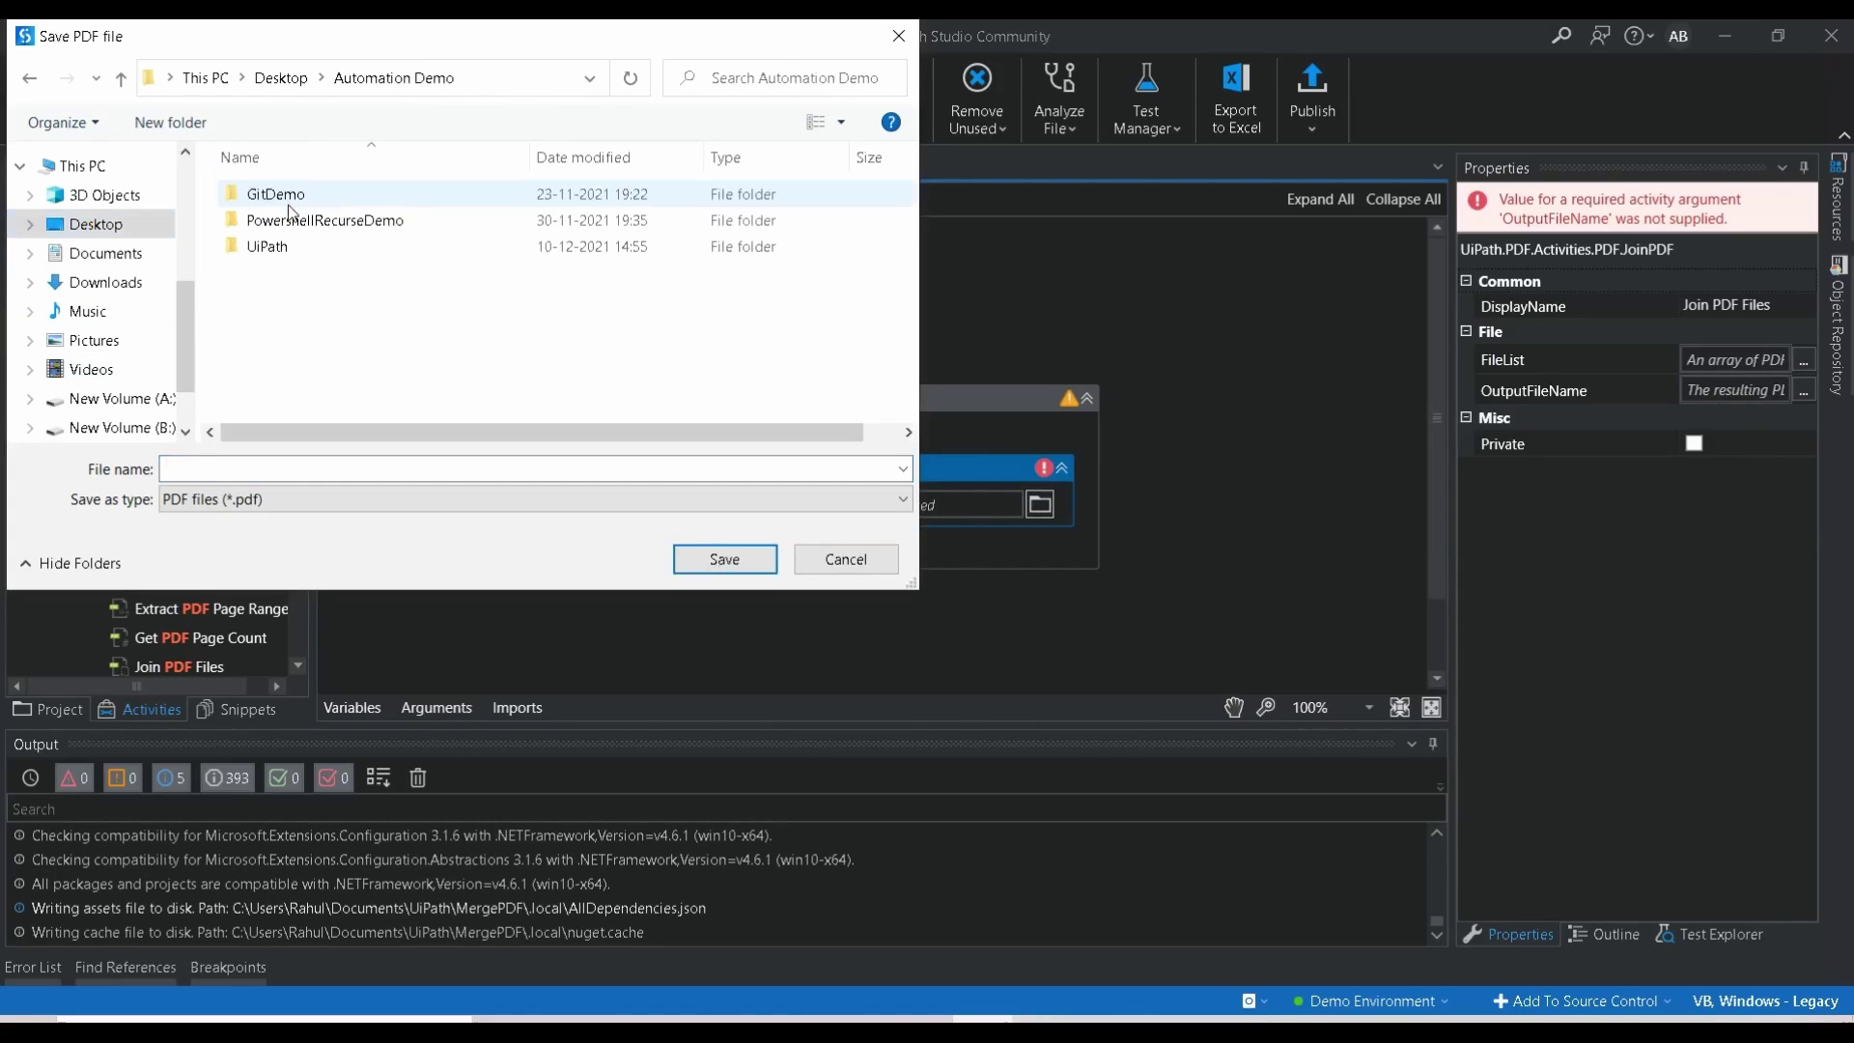
double_click(304, 244)
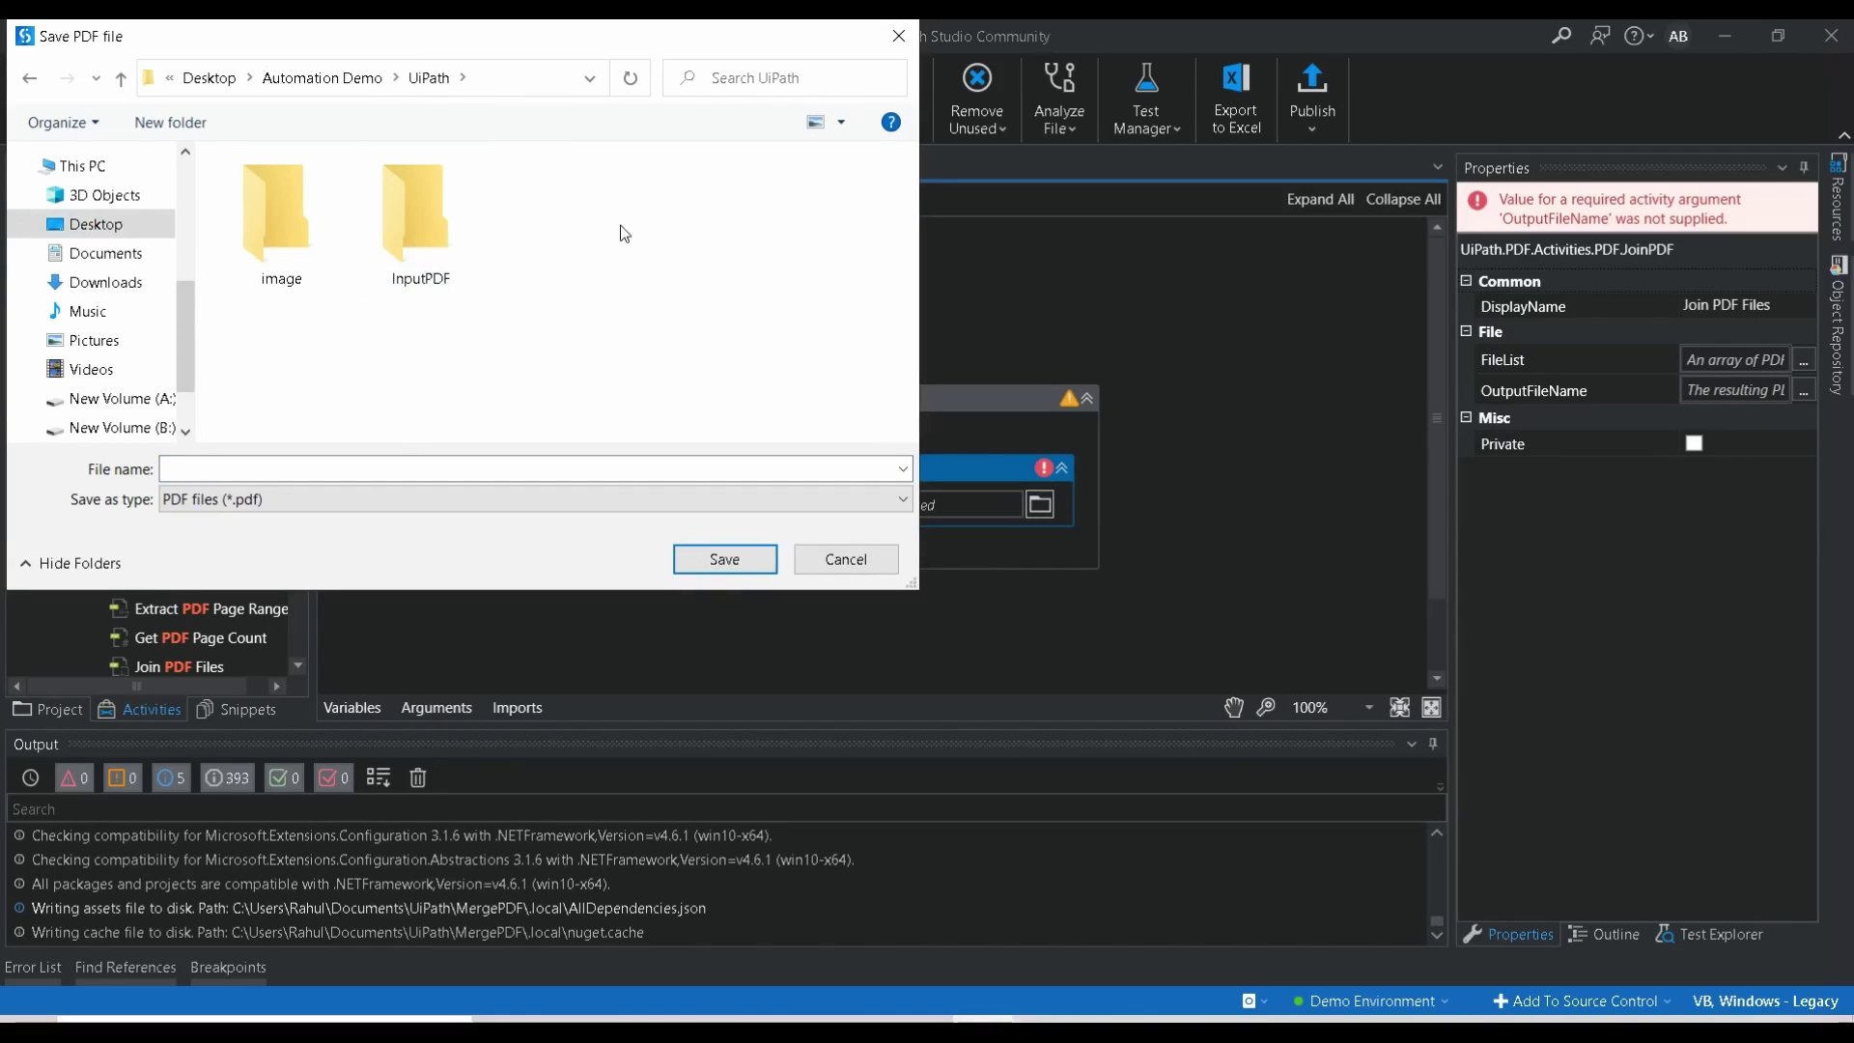
left_click(336, 469)
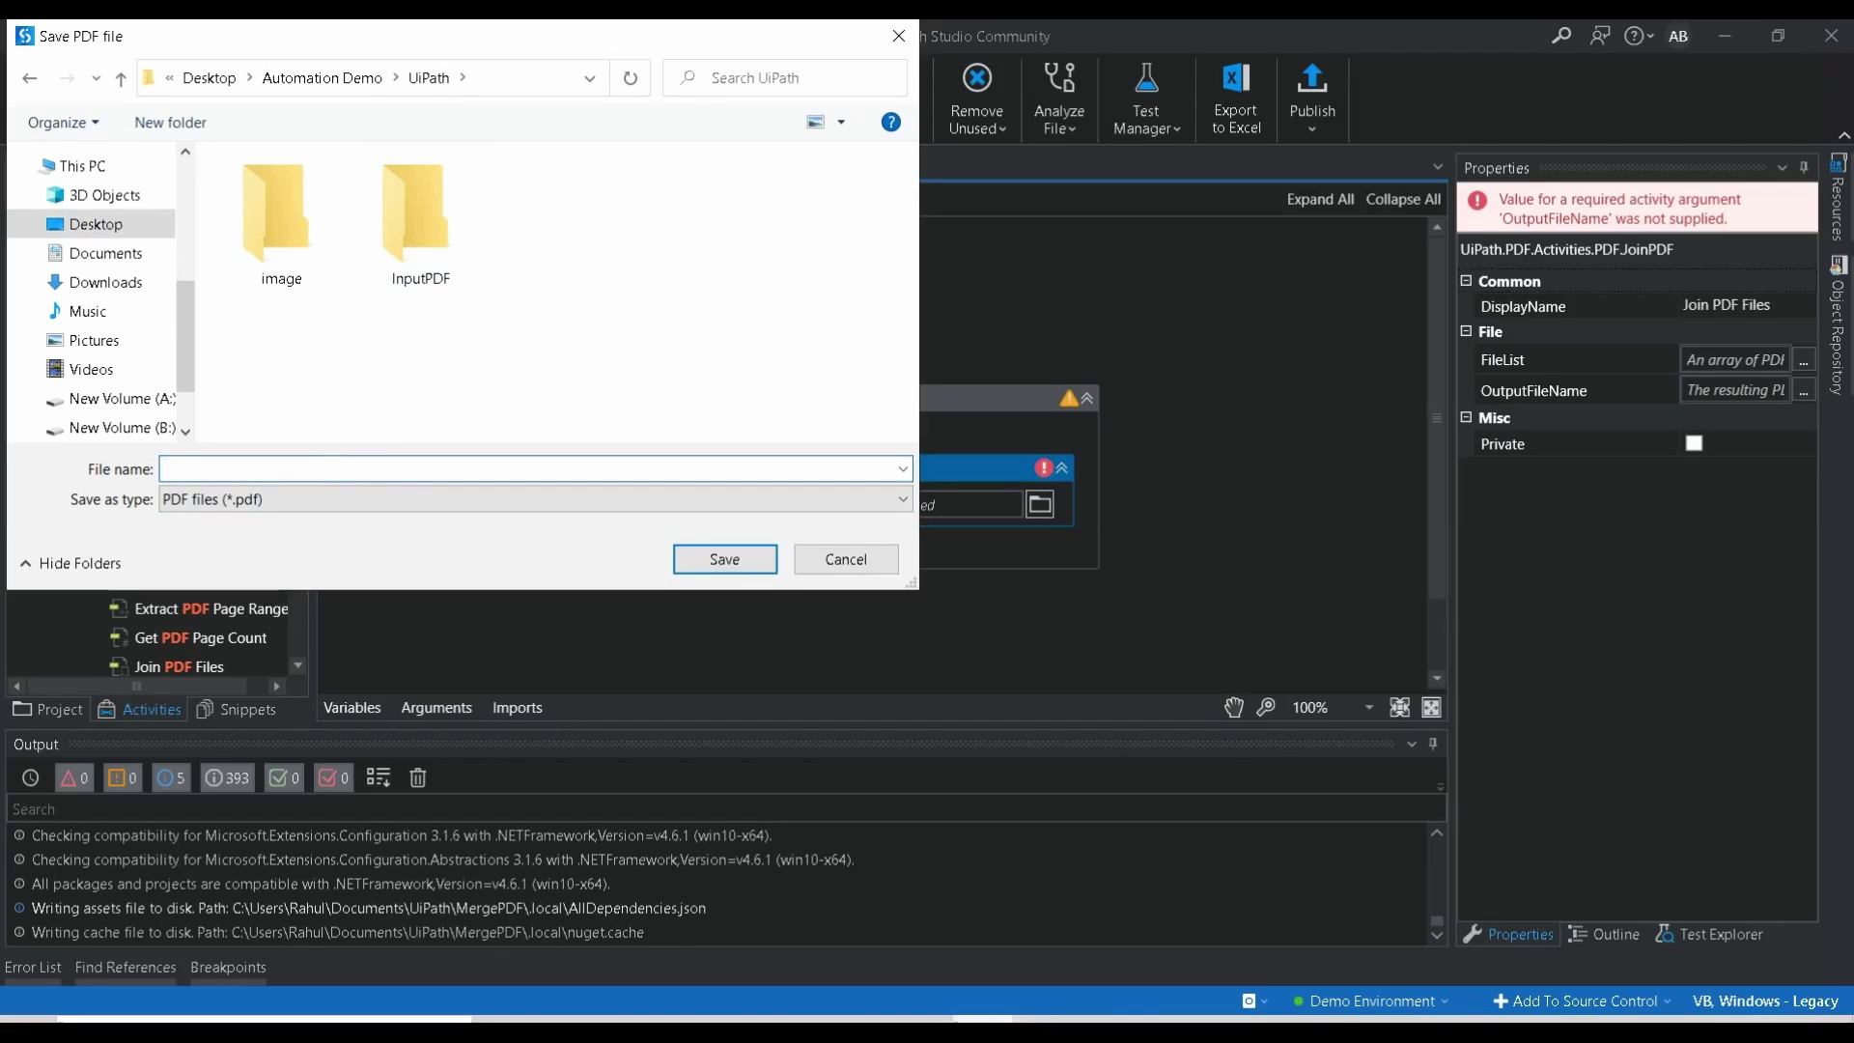
type("Me")
type("rdged")
key("BackSpace")
key("BackSpace")
key("BackSpace")
key("BackSpace")
key("BackSpace")
key("BackSpace")
type("O")
type("utputPDF")
left_click(717, 557)
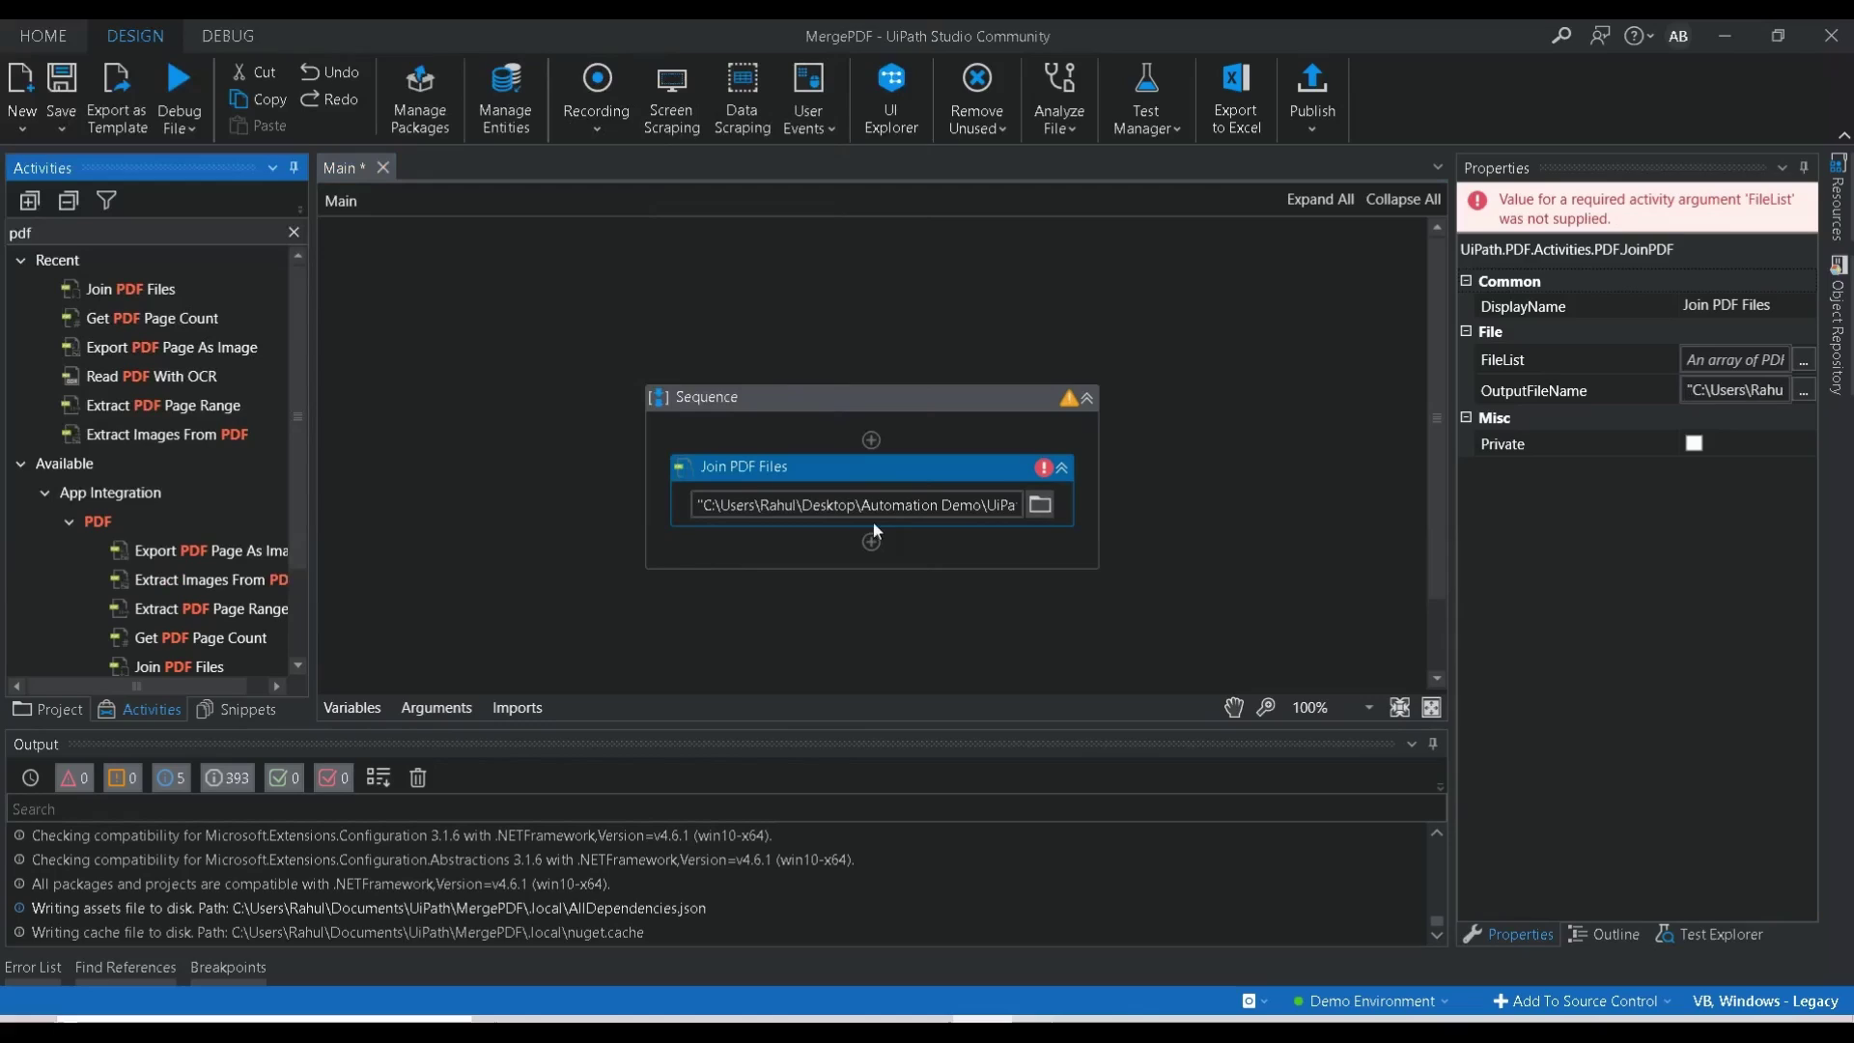
left_click(982, 473)
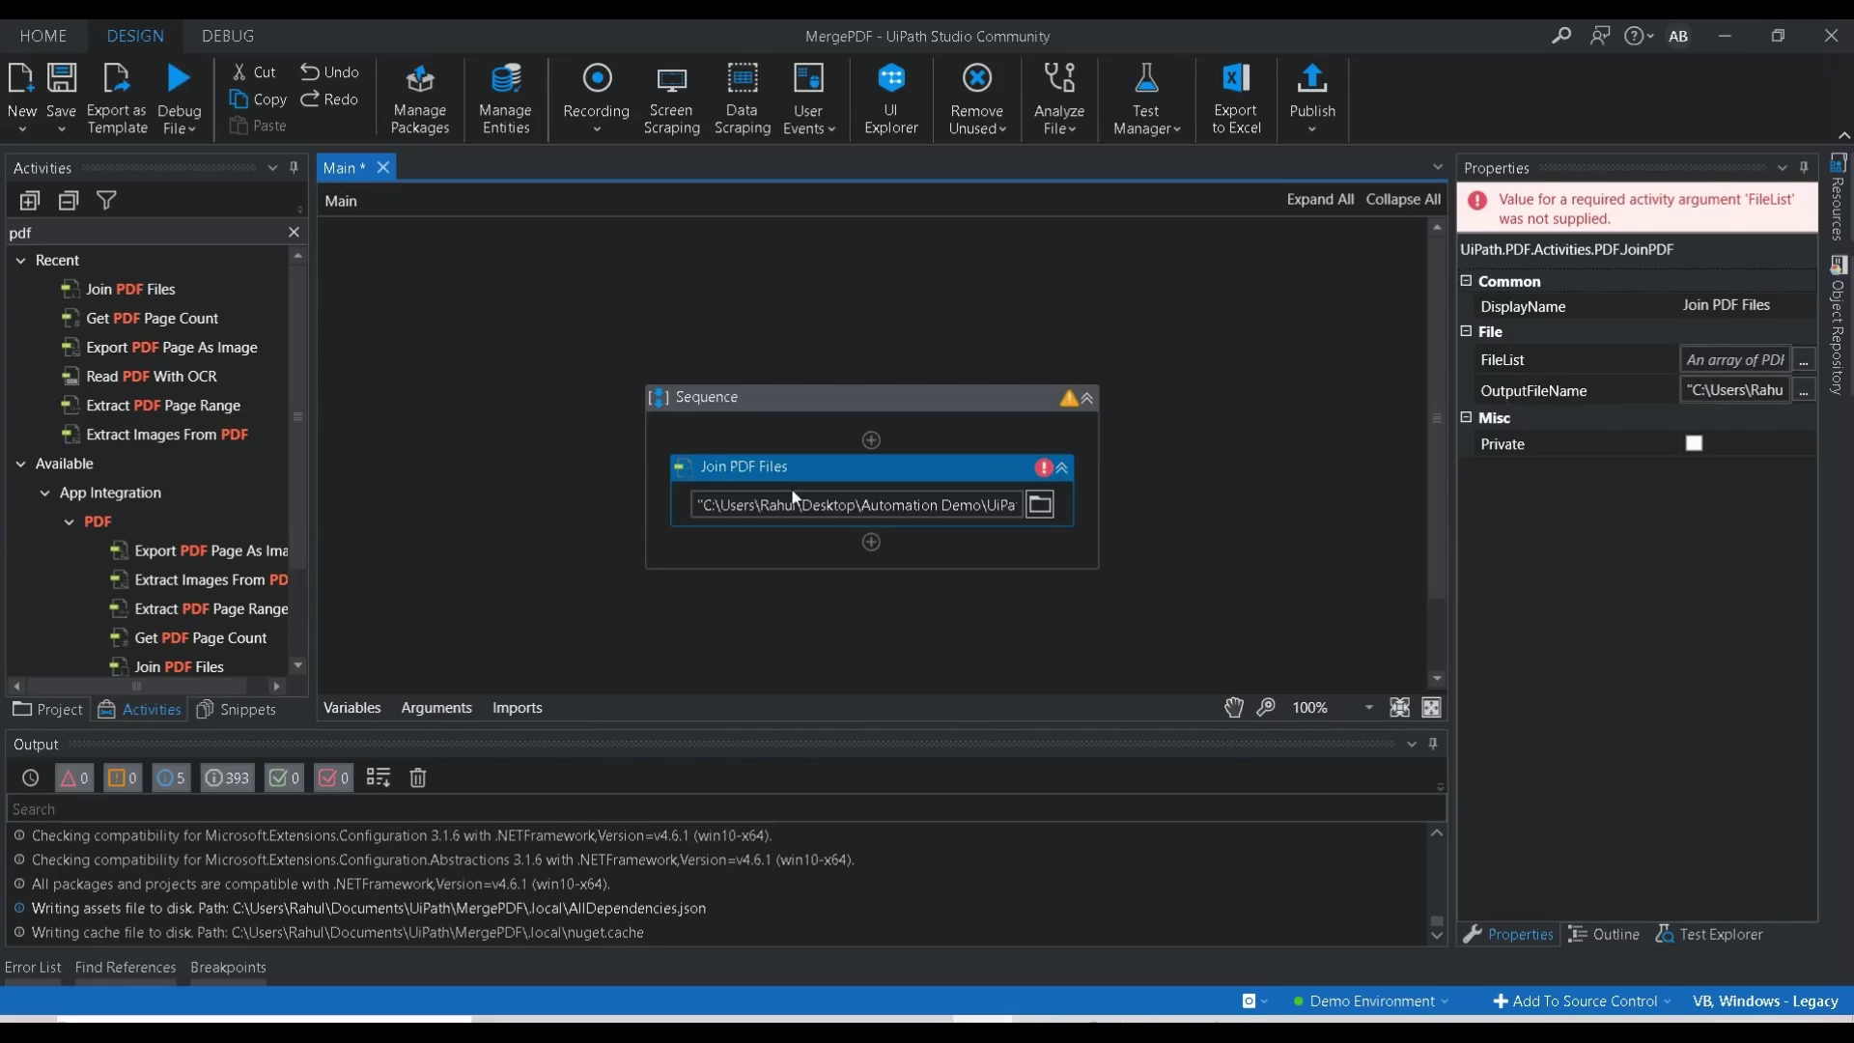
Step: Find Assign in Activities and place it above Join PDF Files
left_click(114, 234)
type("p")
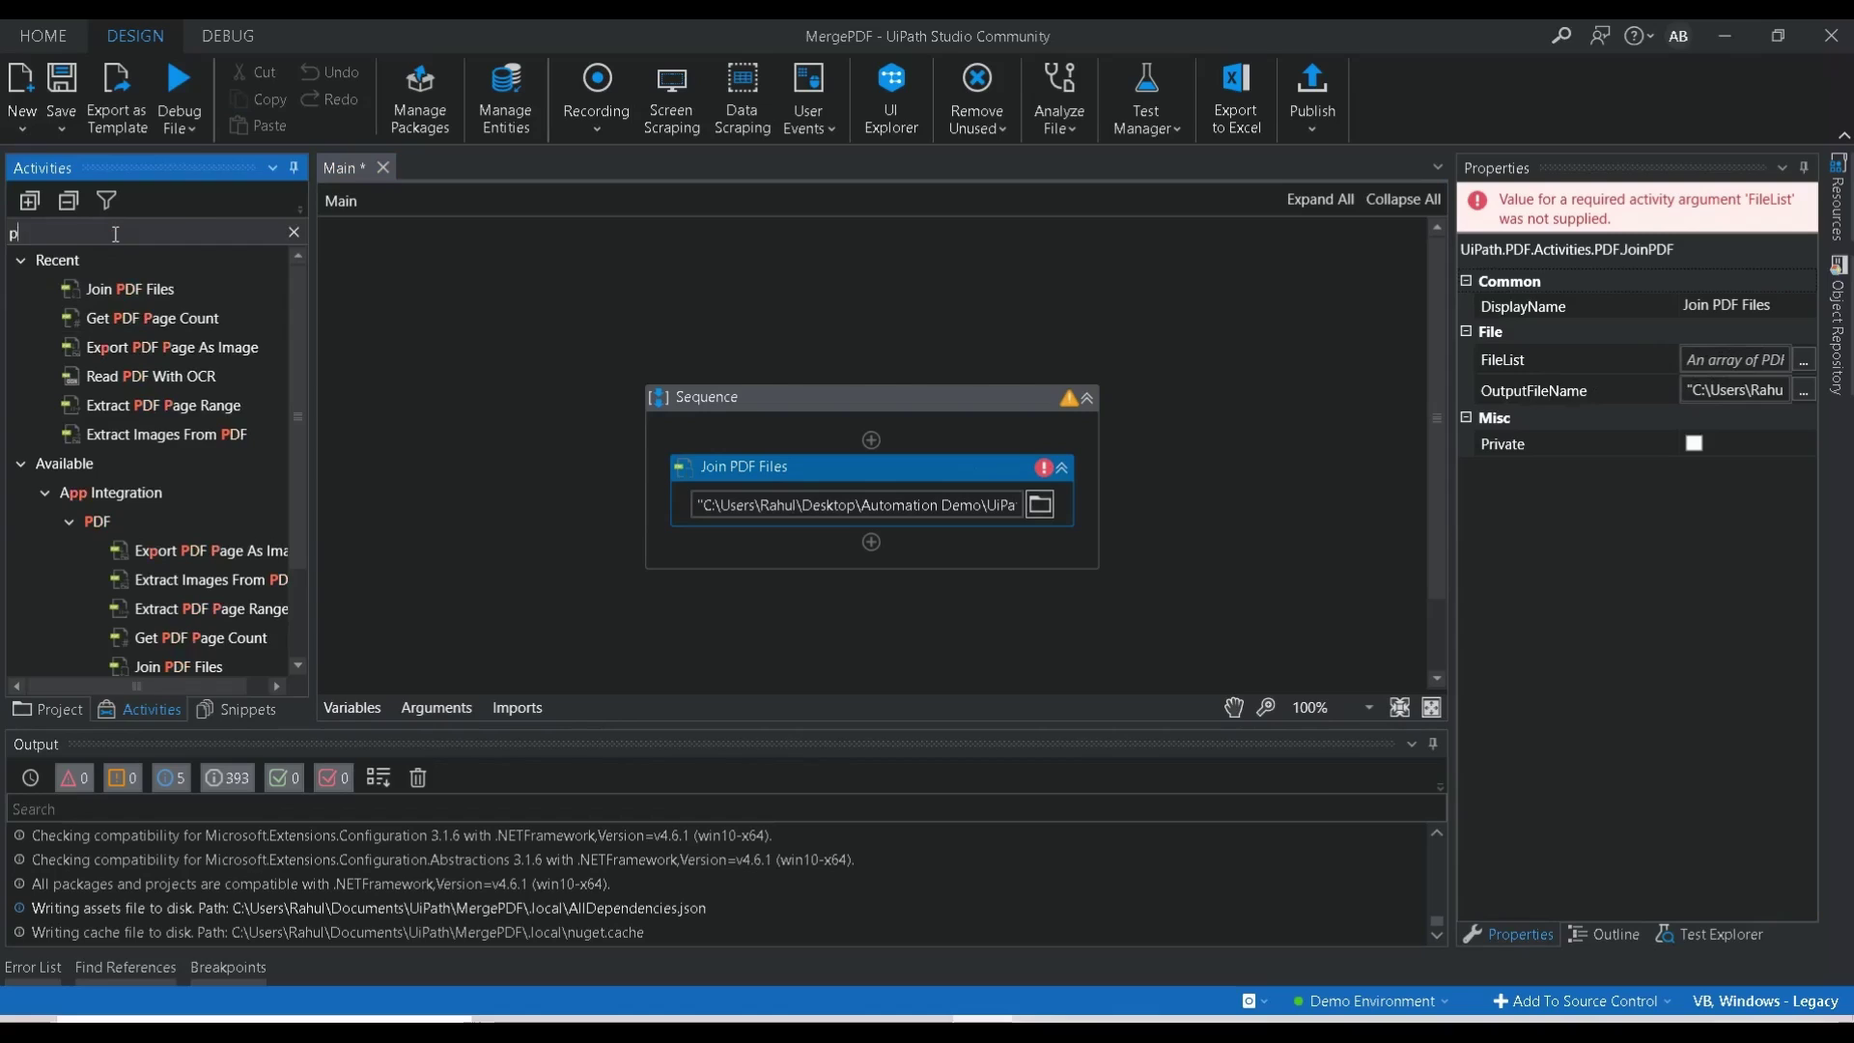
key("BackSpace")
type("ASSIG")
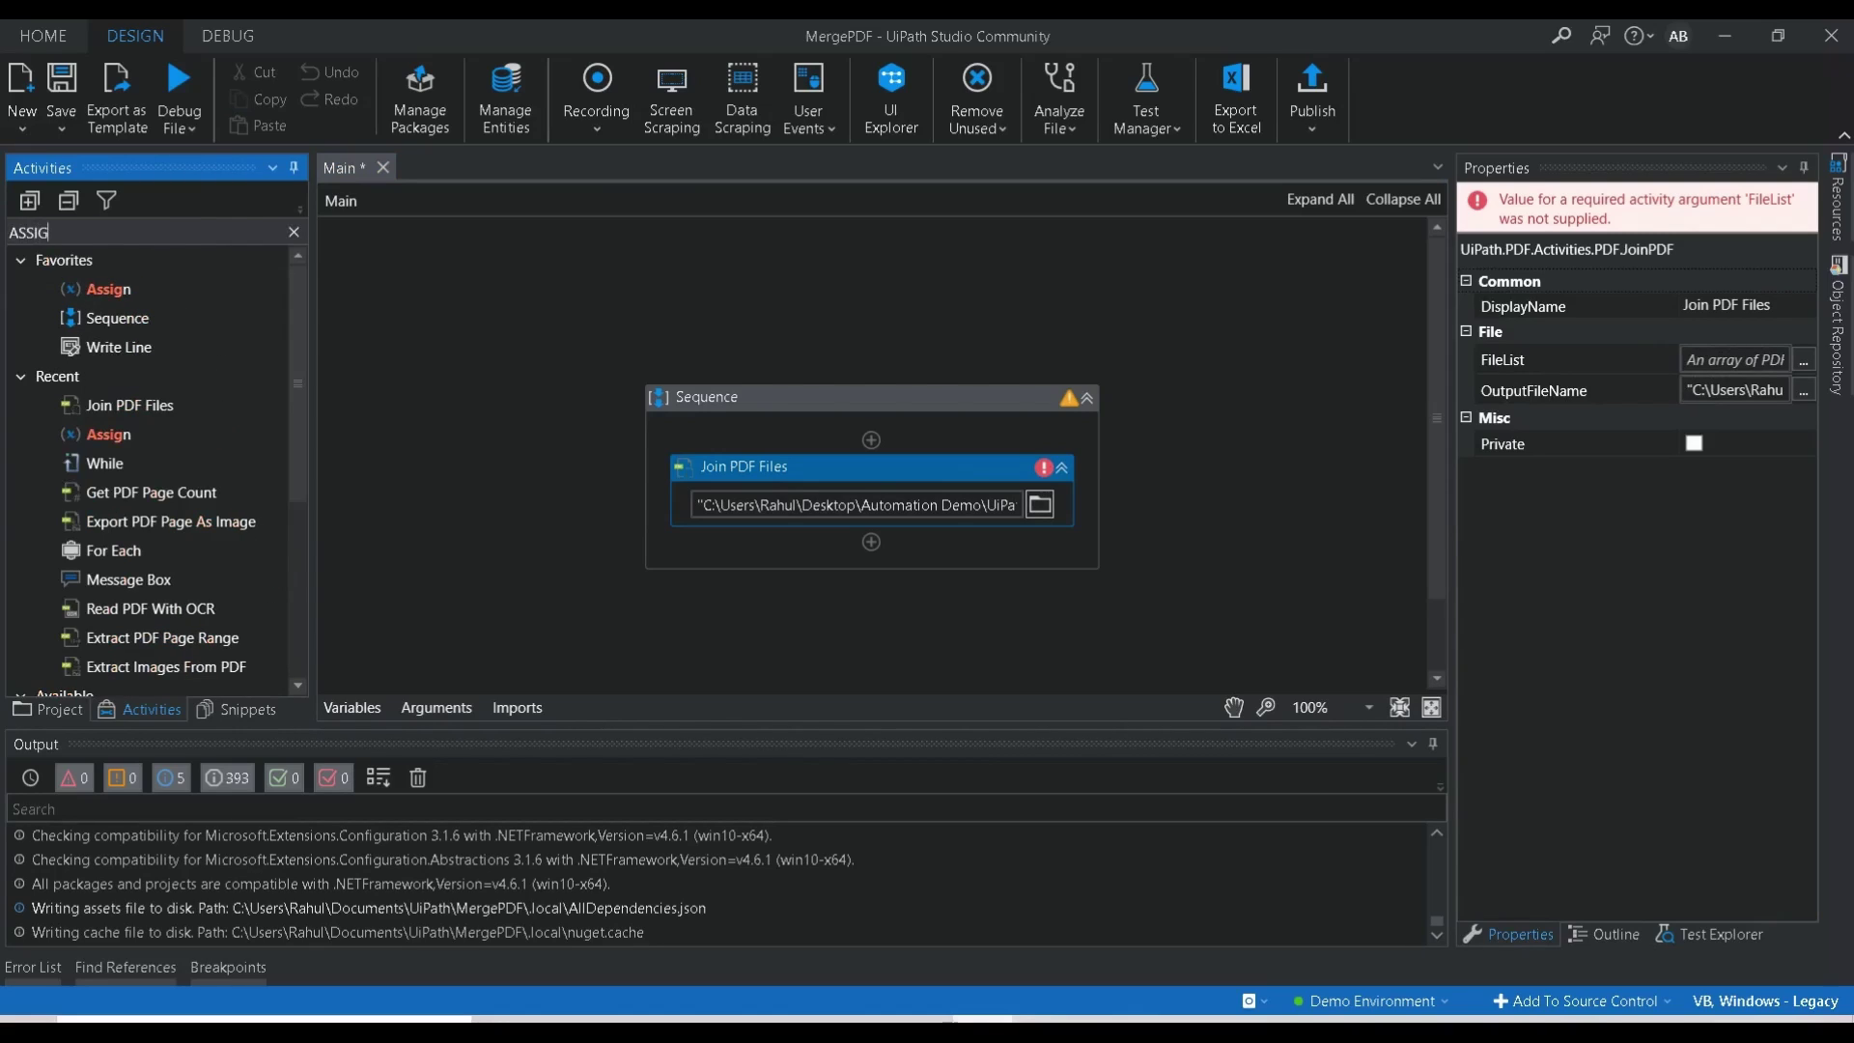
left_click_drag(109, 289, 801, 436)
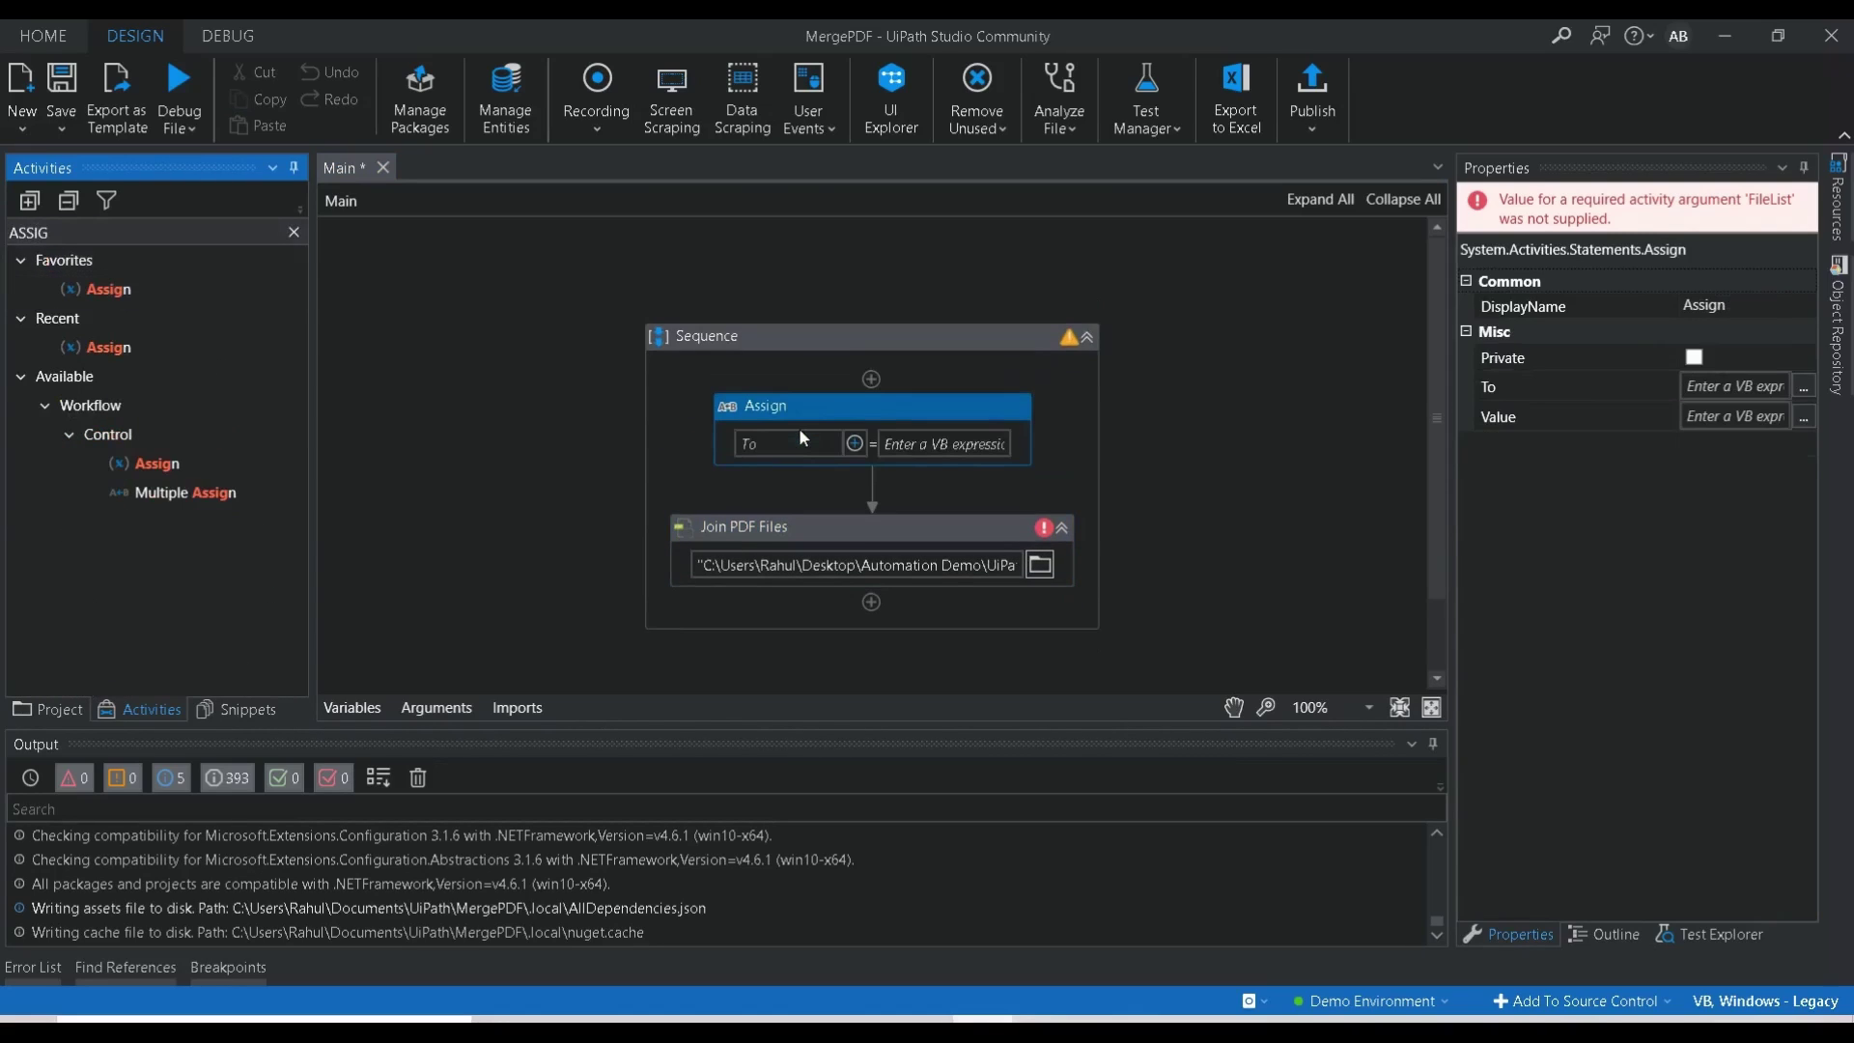
Step: Enter Directory.GetFiles("") as the Assign value using IntelliSense
left_click(930, 445)
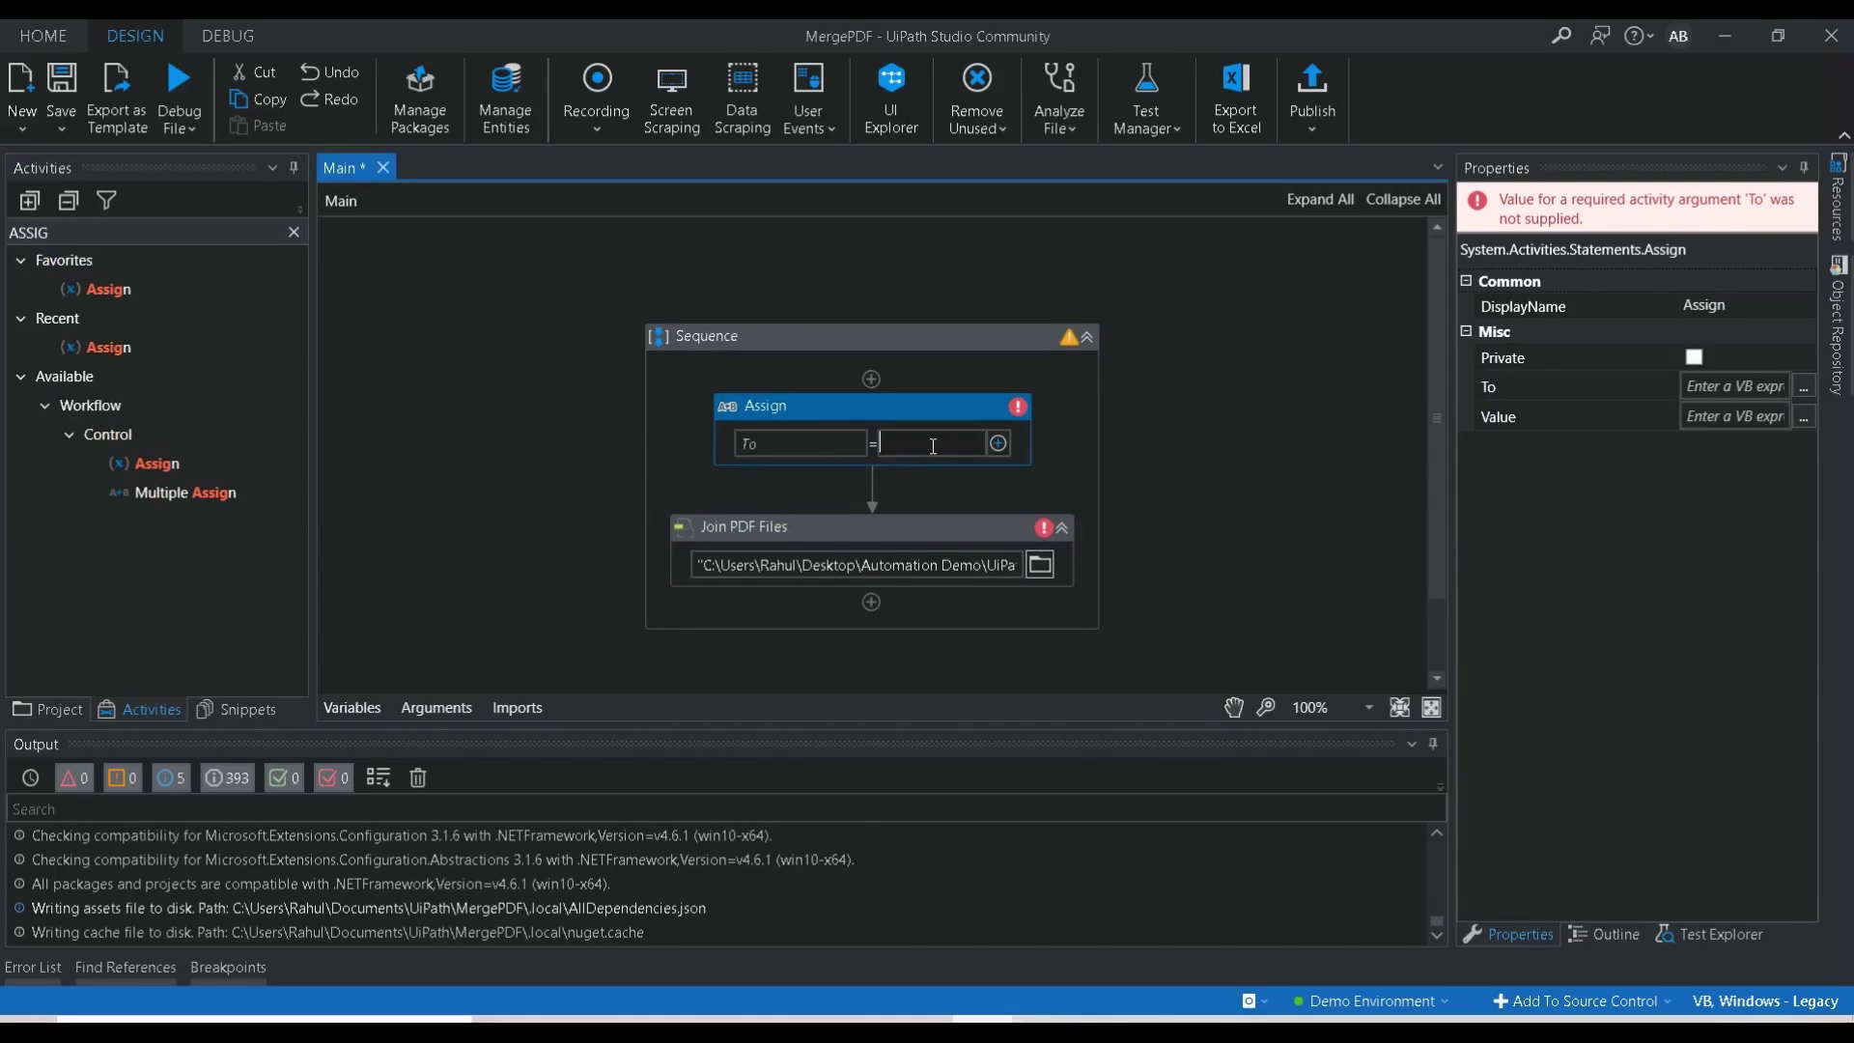
type("direct")
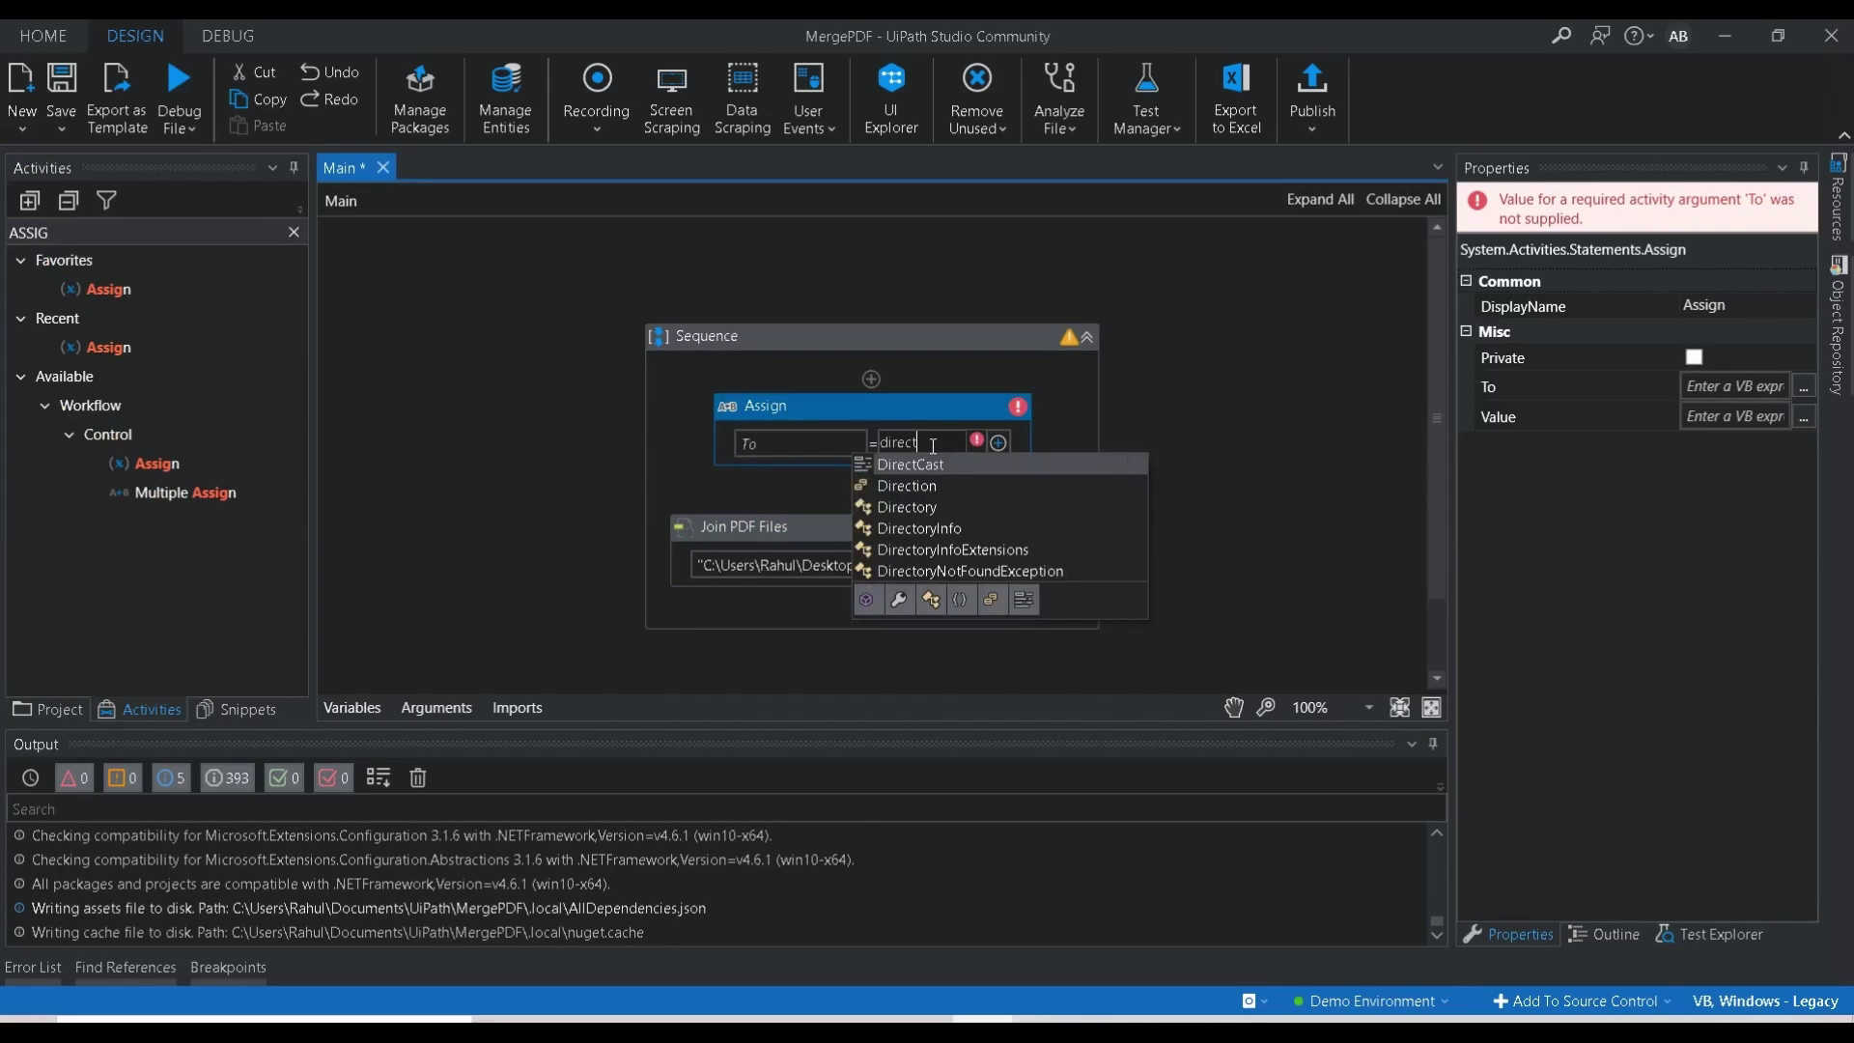
key("Down")
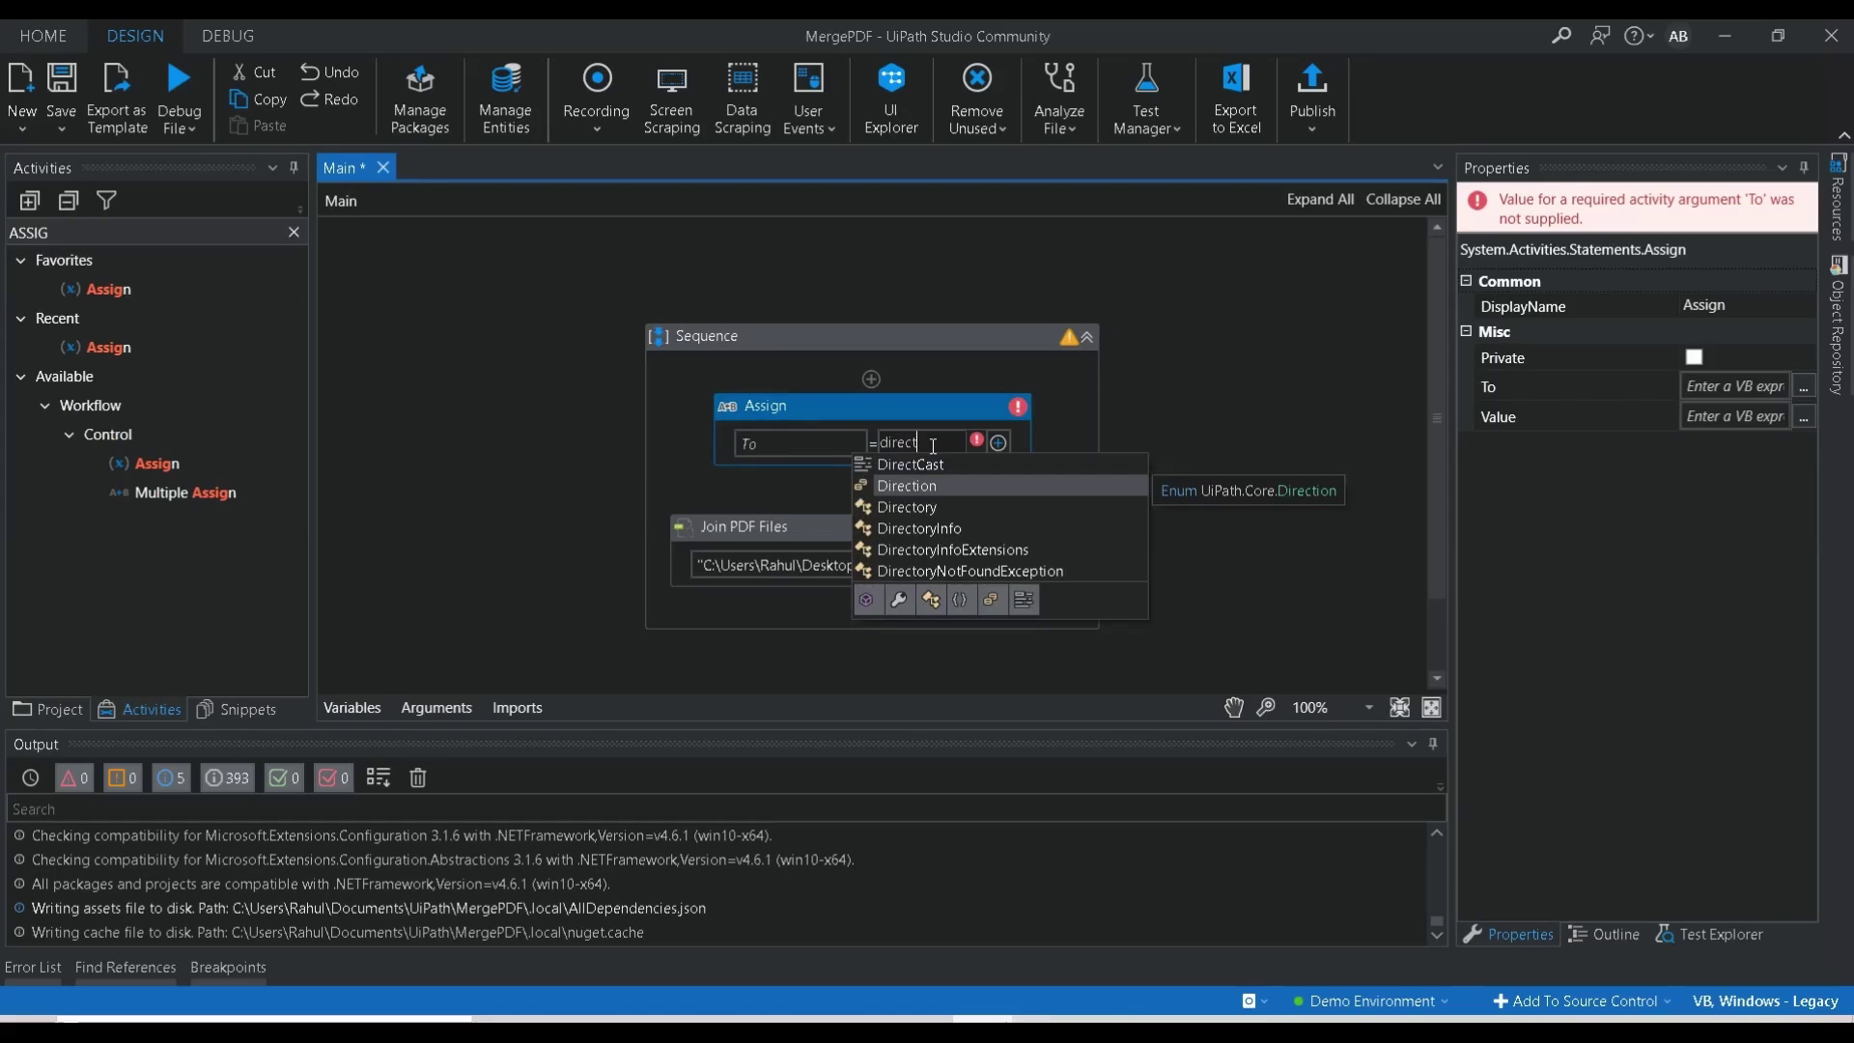
key("Down")
key("Return")
type(".getfi")
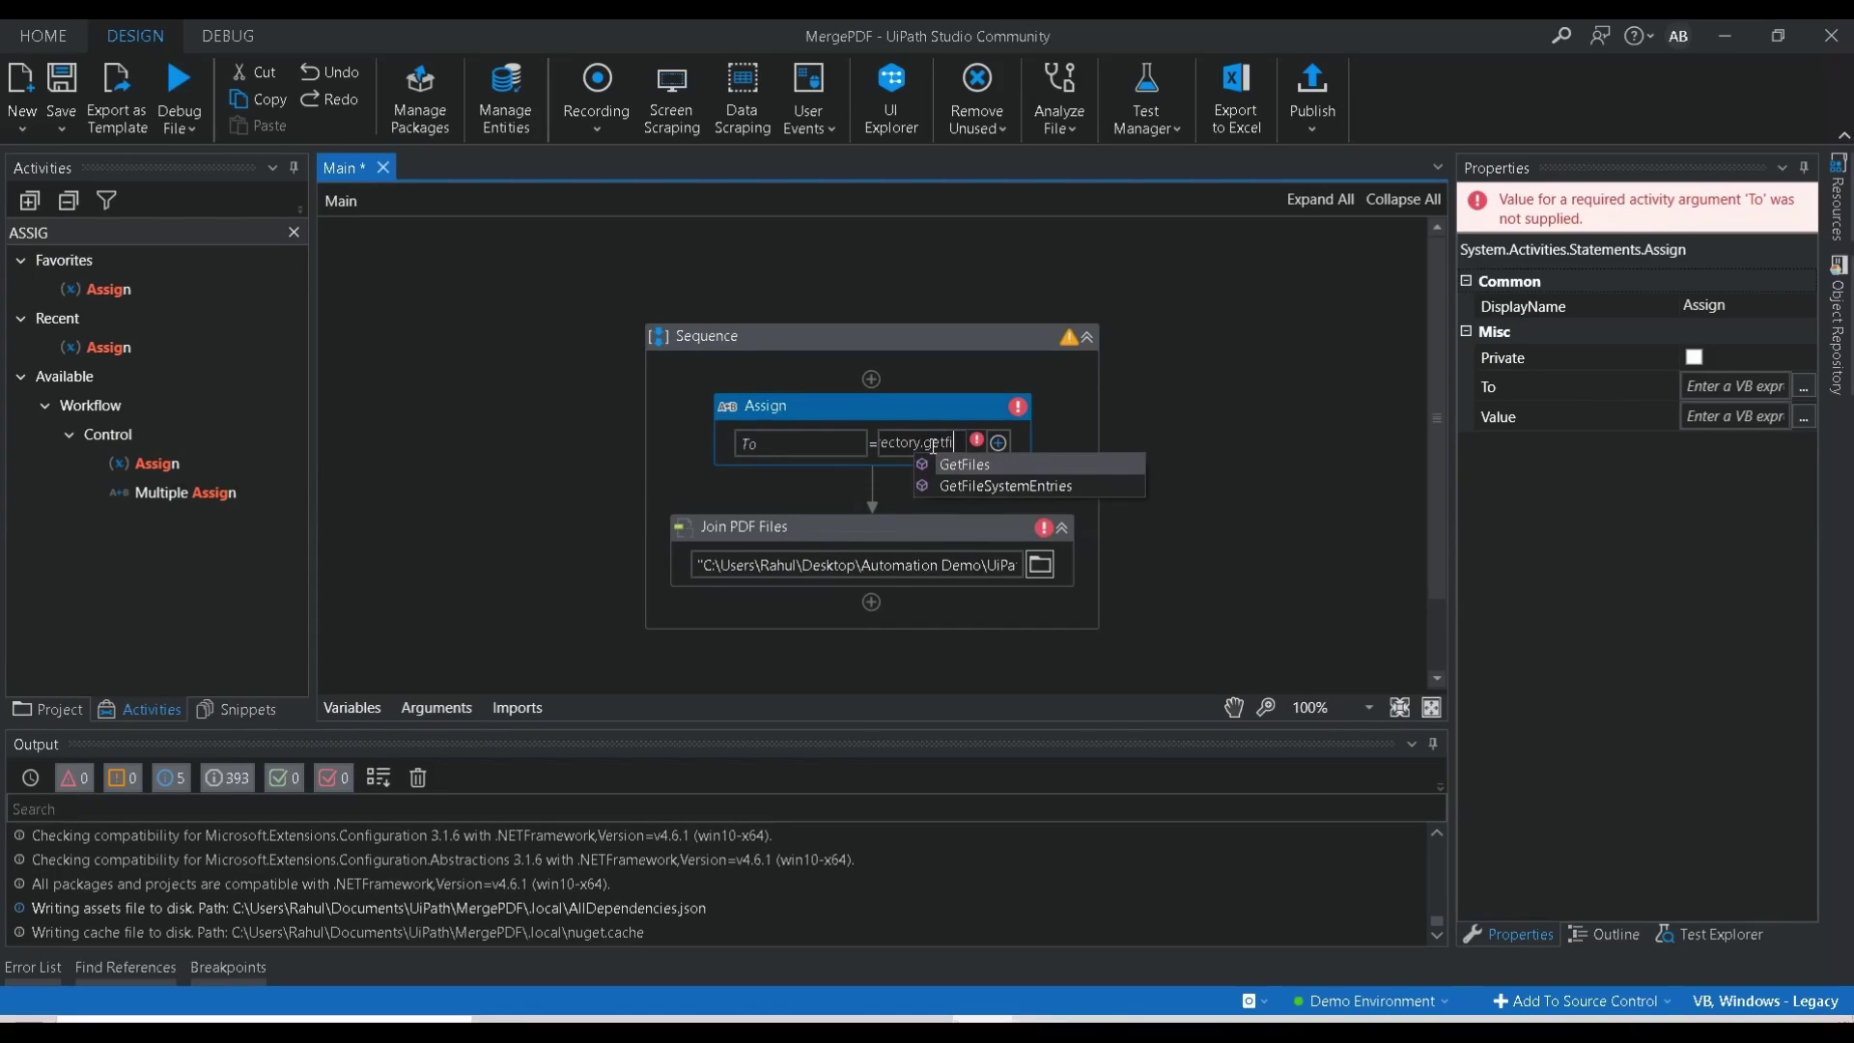
key("Return")
type("(")
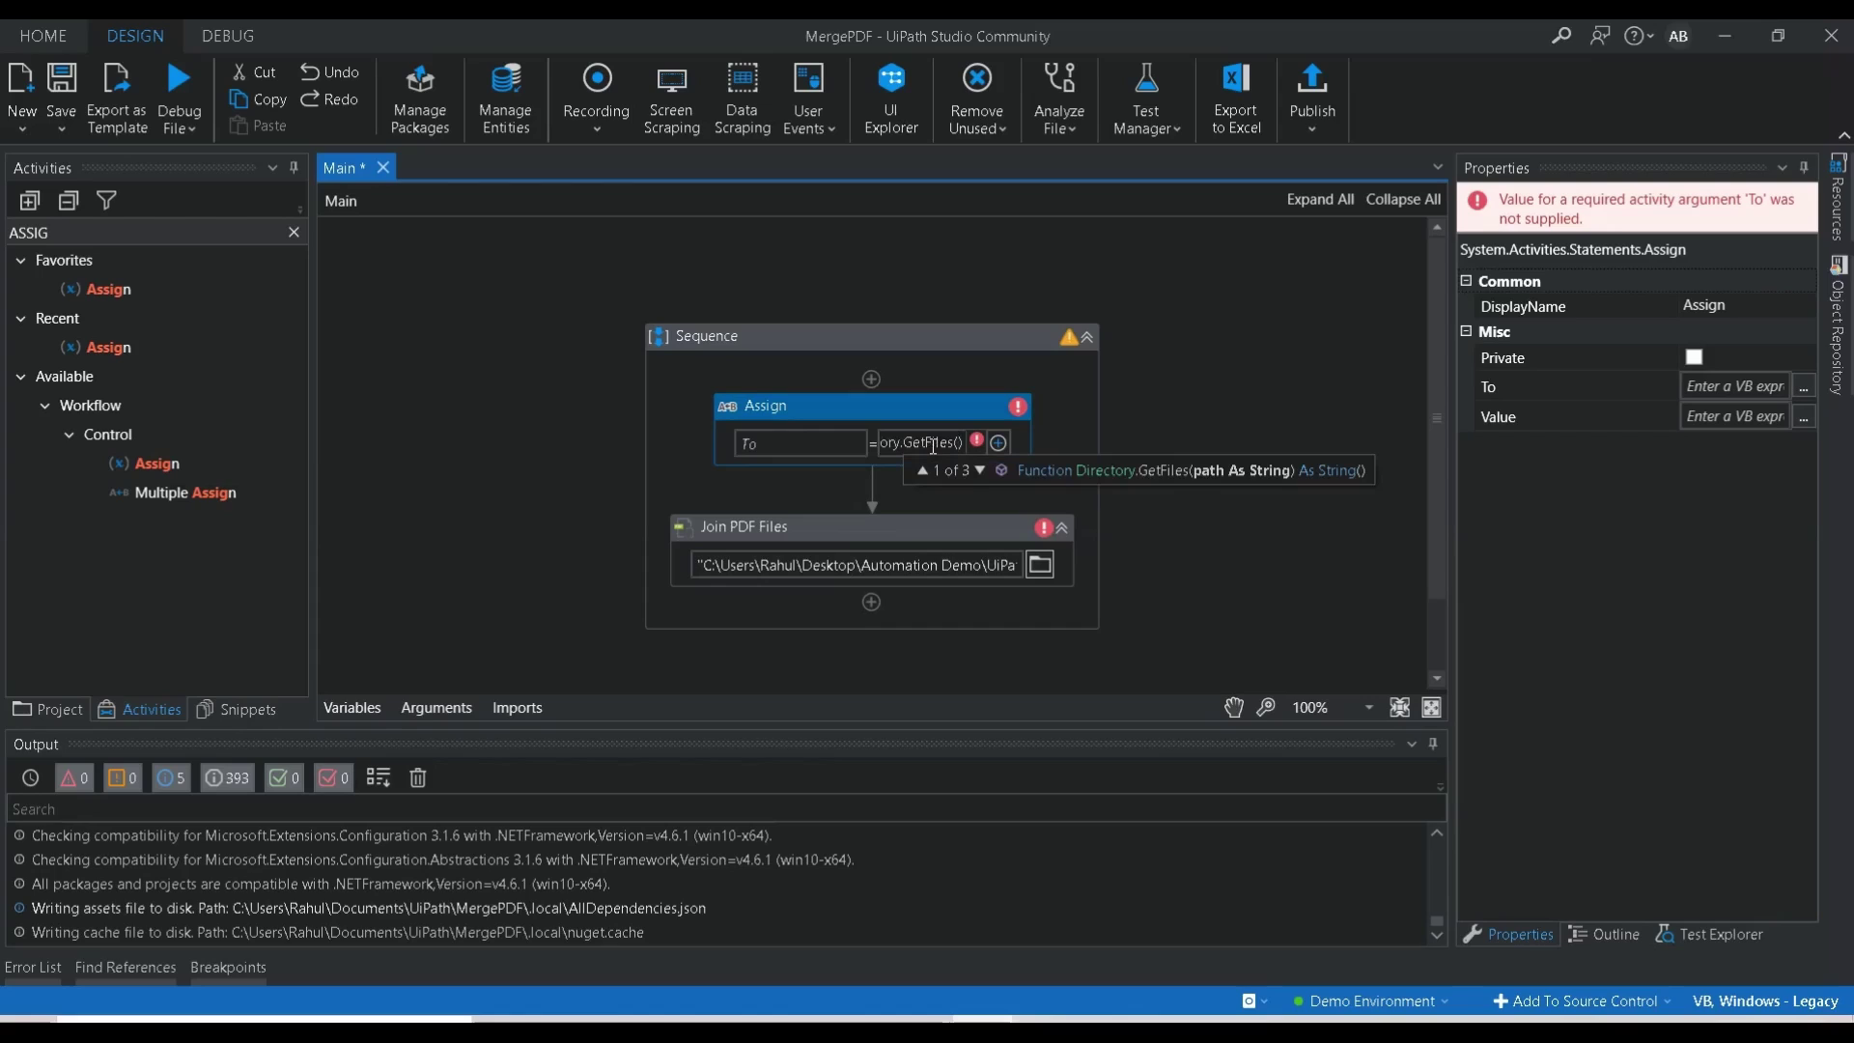
type("\"\"")
Step: Paste the InputPDF folder path from File Explorer into Directory.GetFiles("") via the Expression Editor
key("alt+Tab")
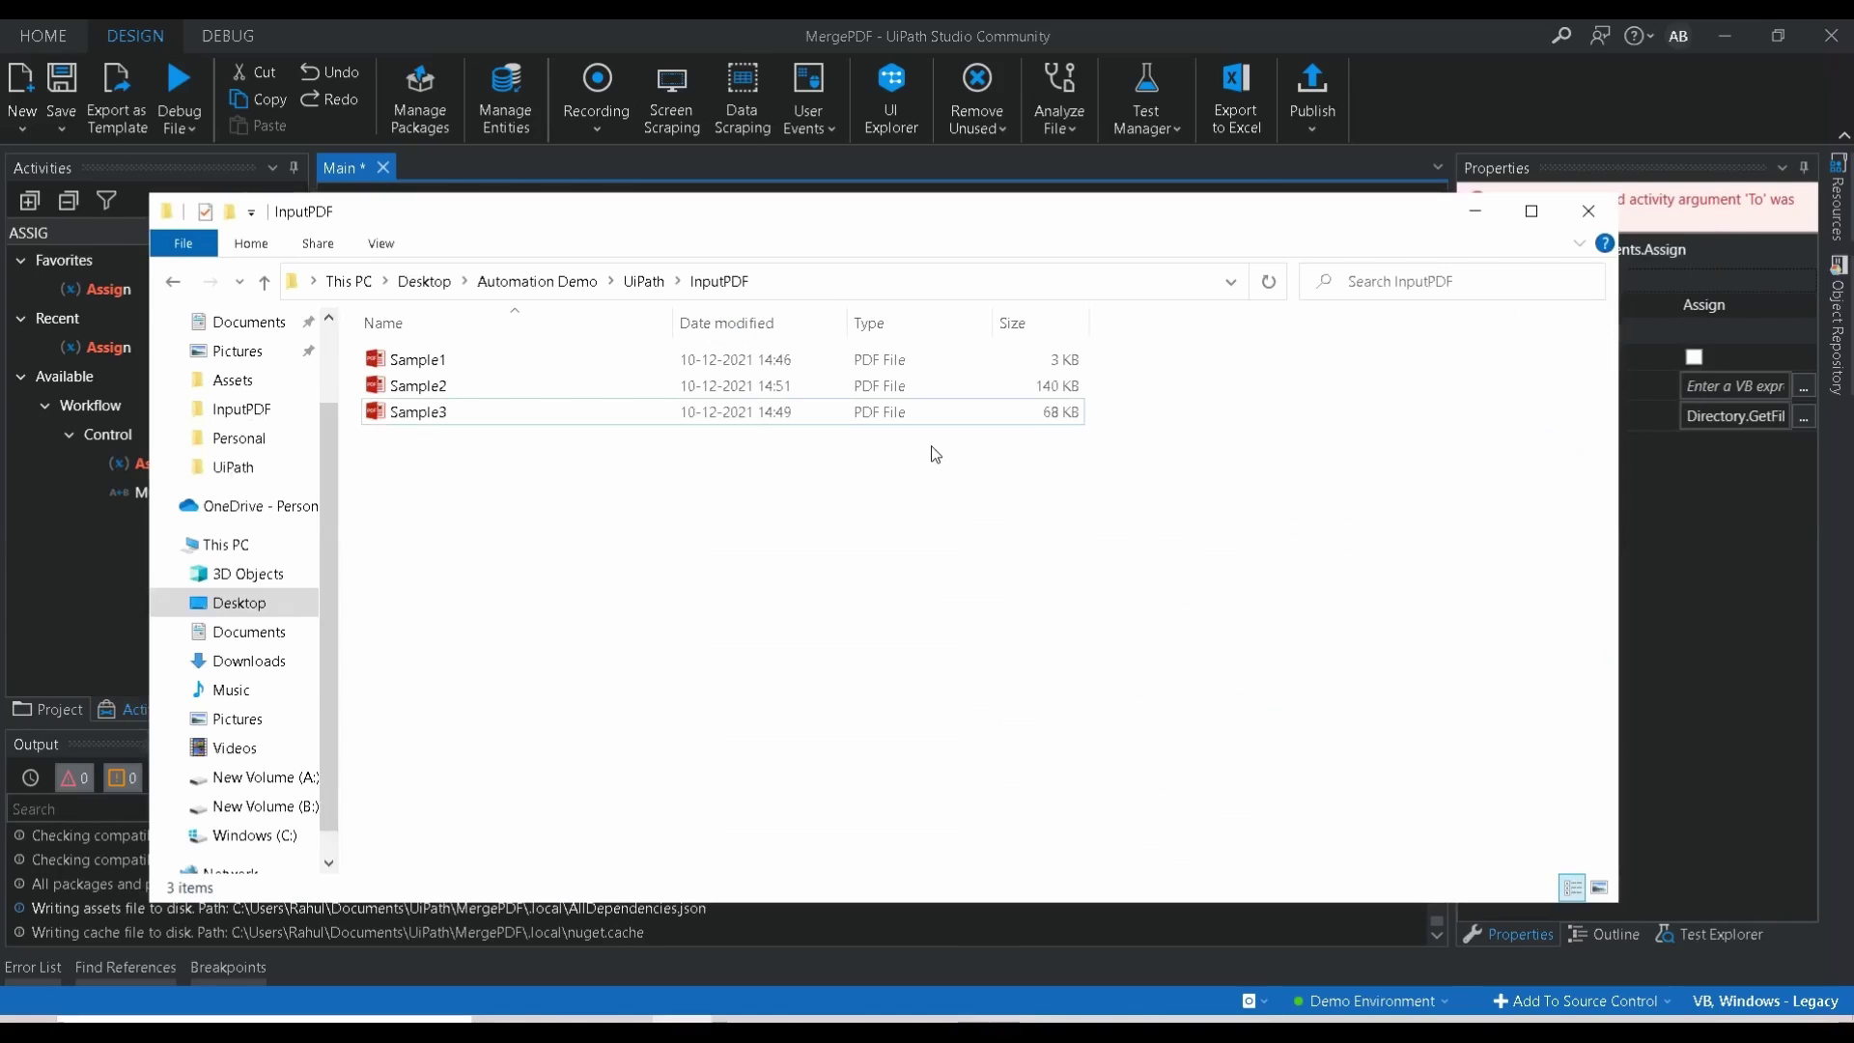
left_click(807, 279)
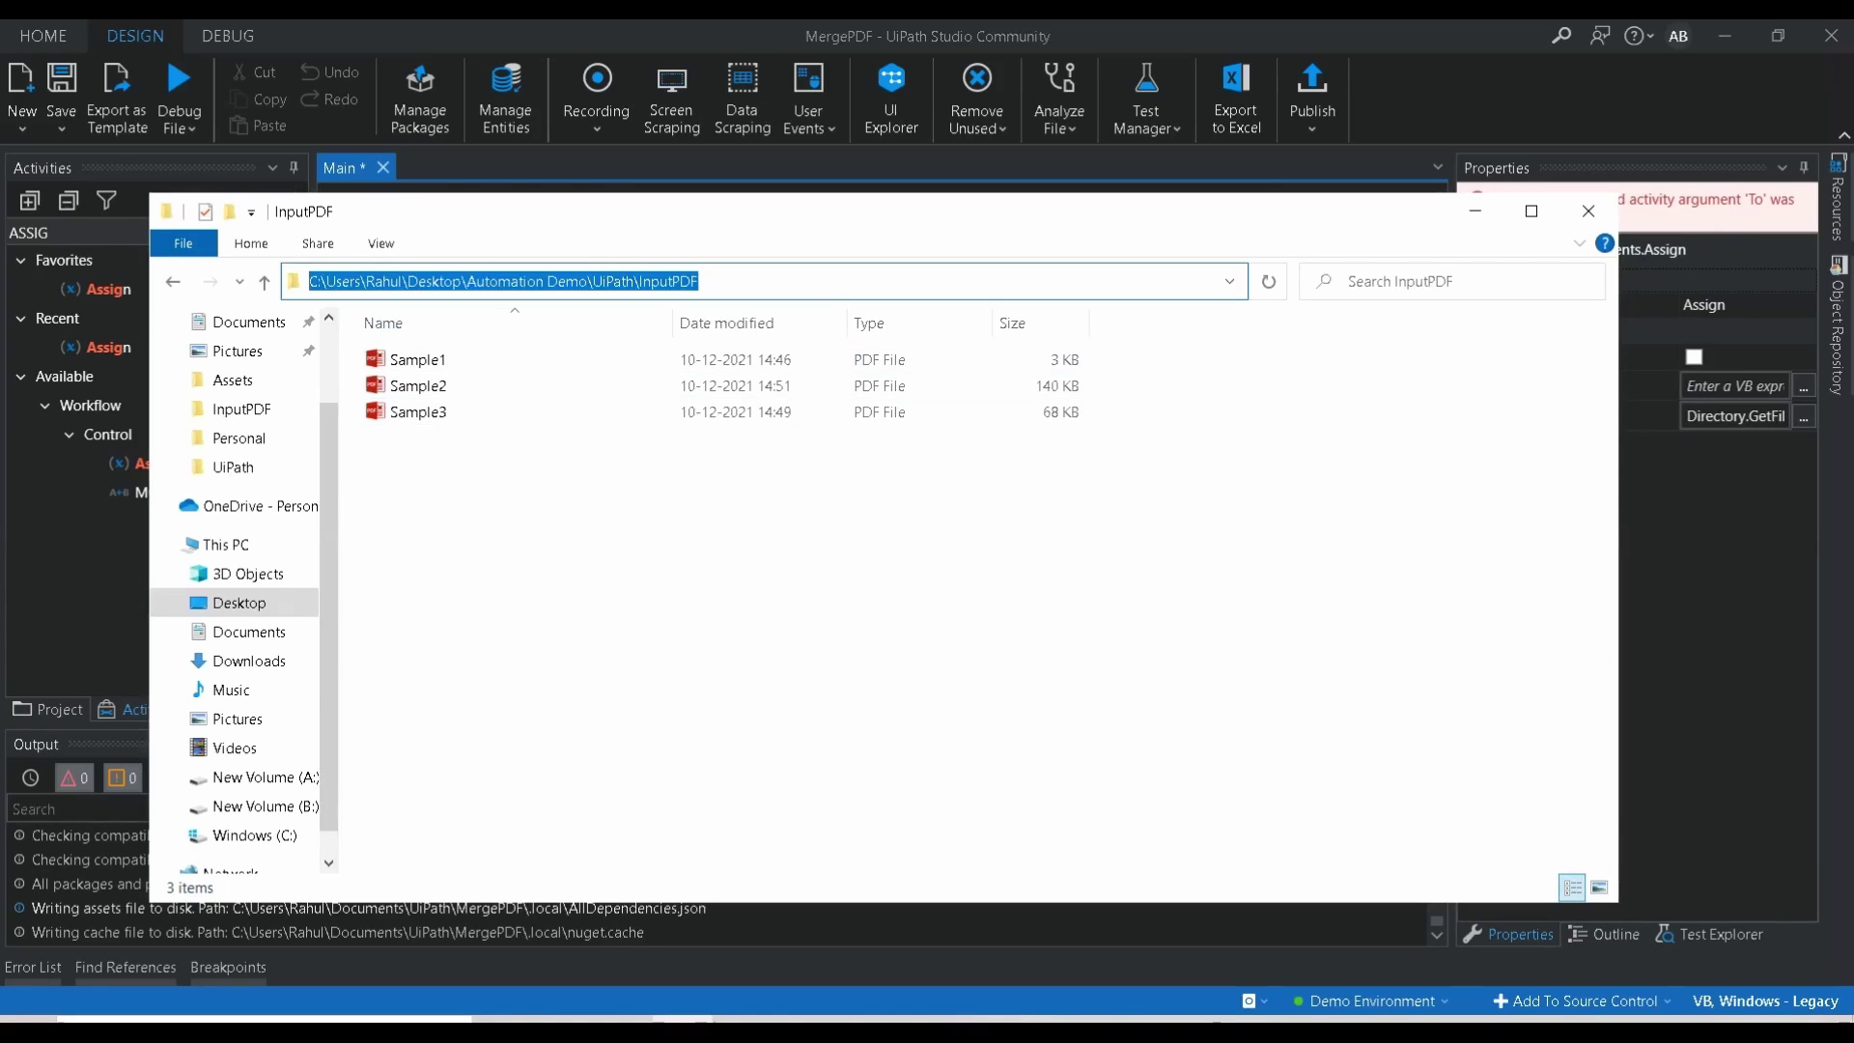
key("ctrl+c")
key("alt+Tab")
left_click(995, 444)
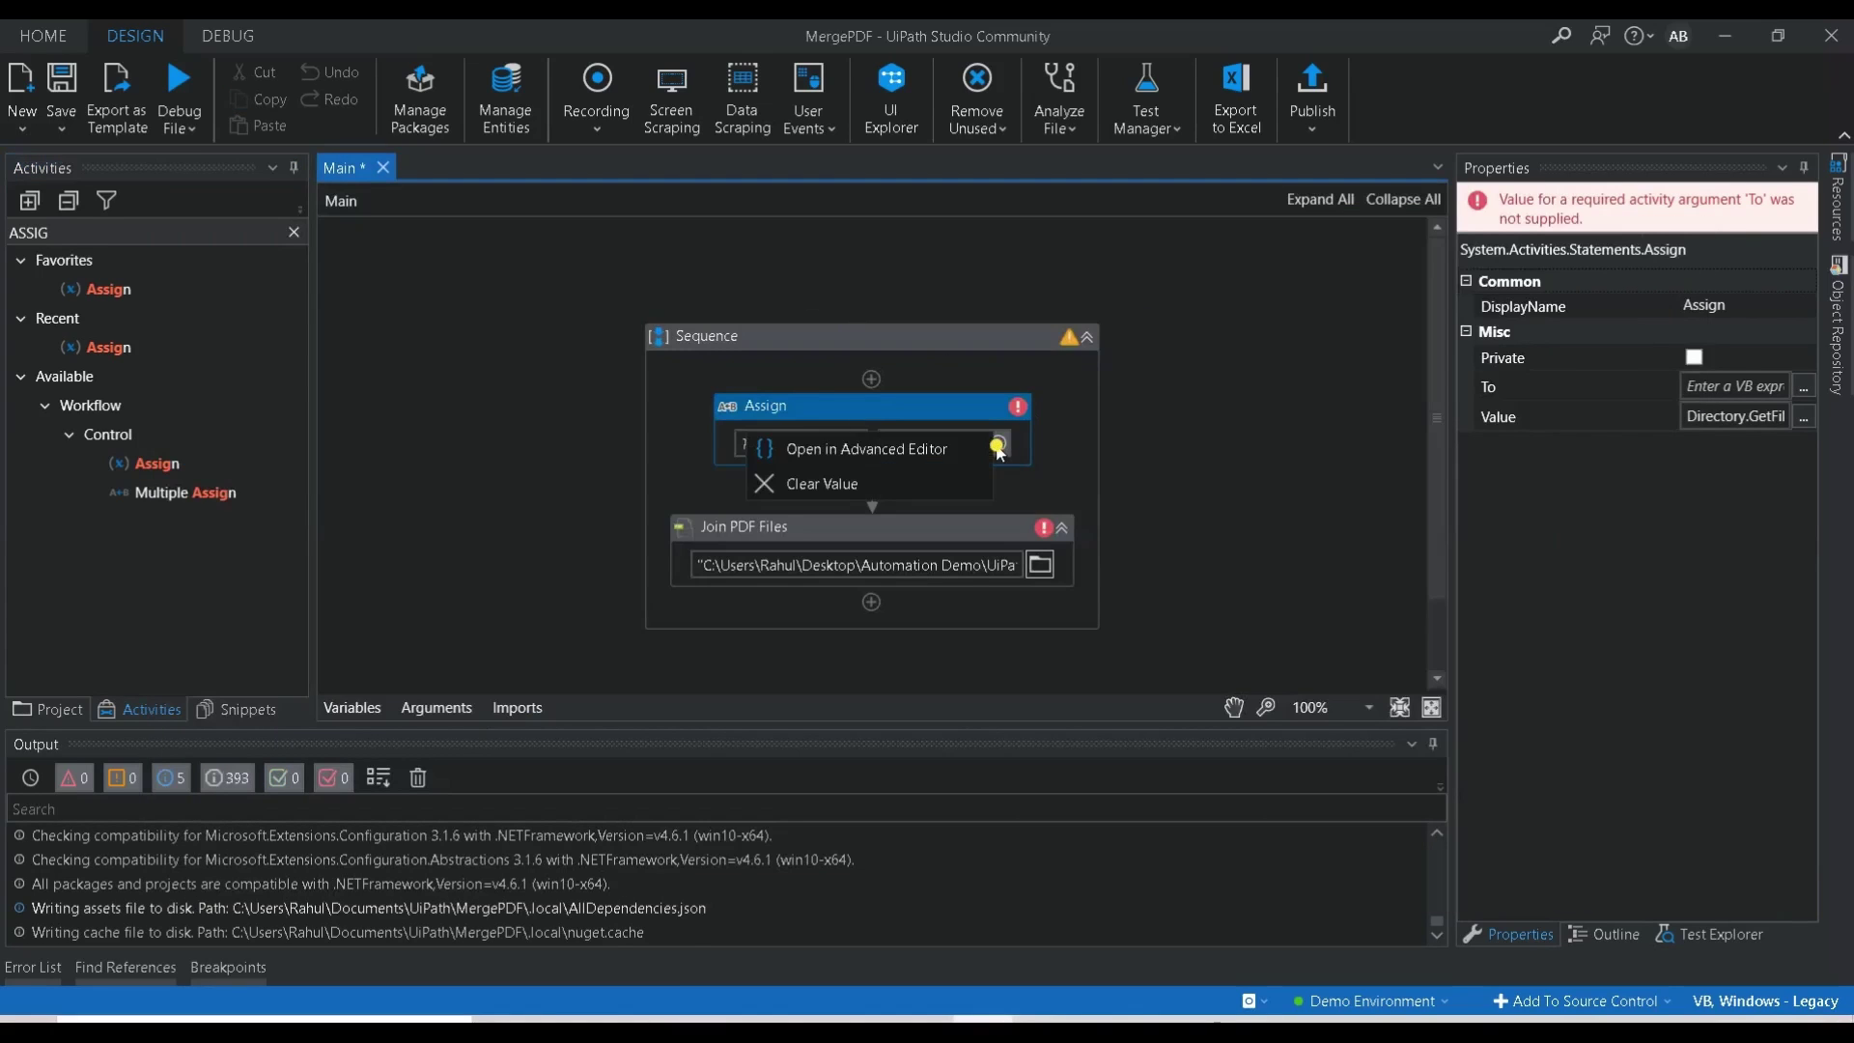
left_click(868, 450)
left_click(498, 672)
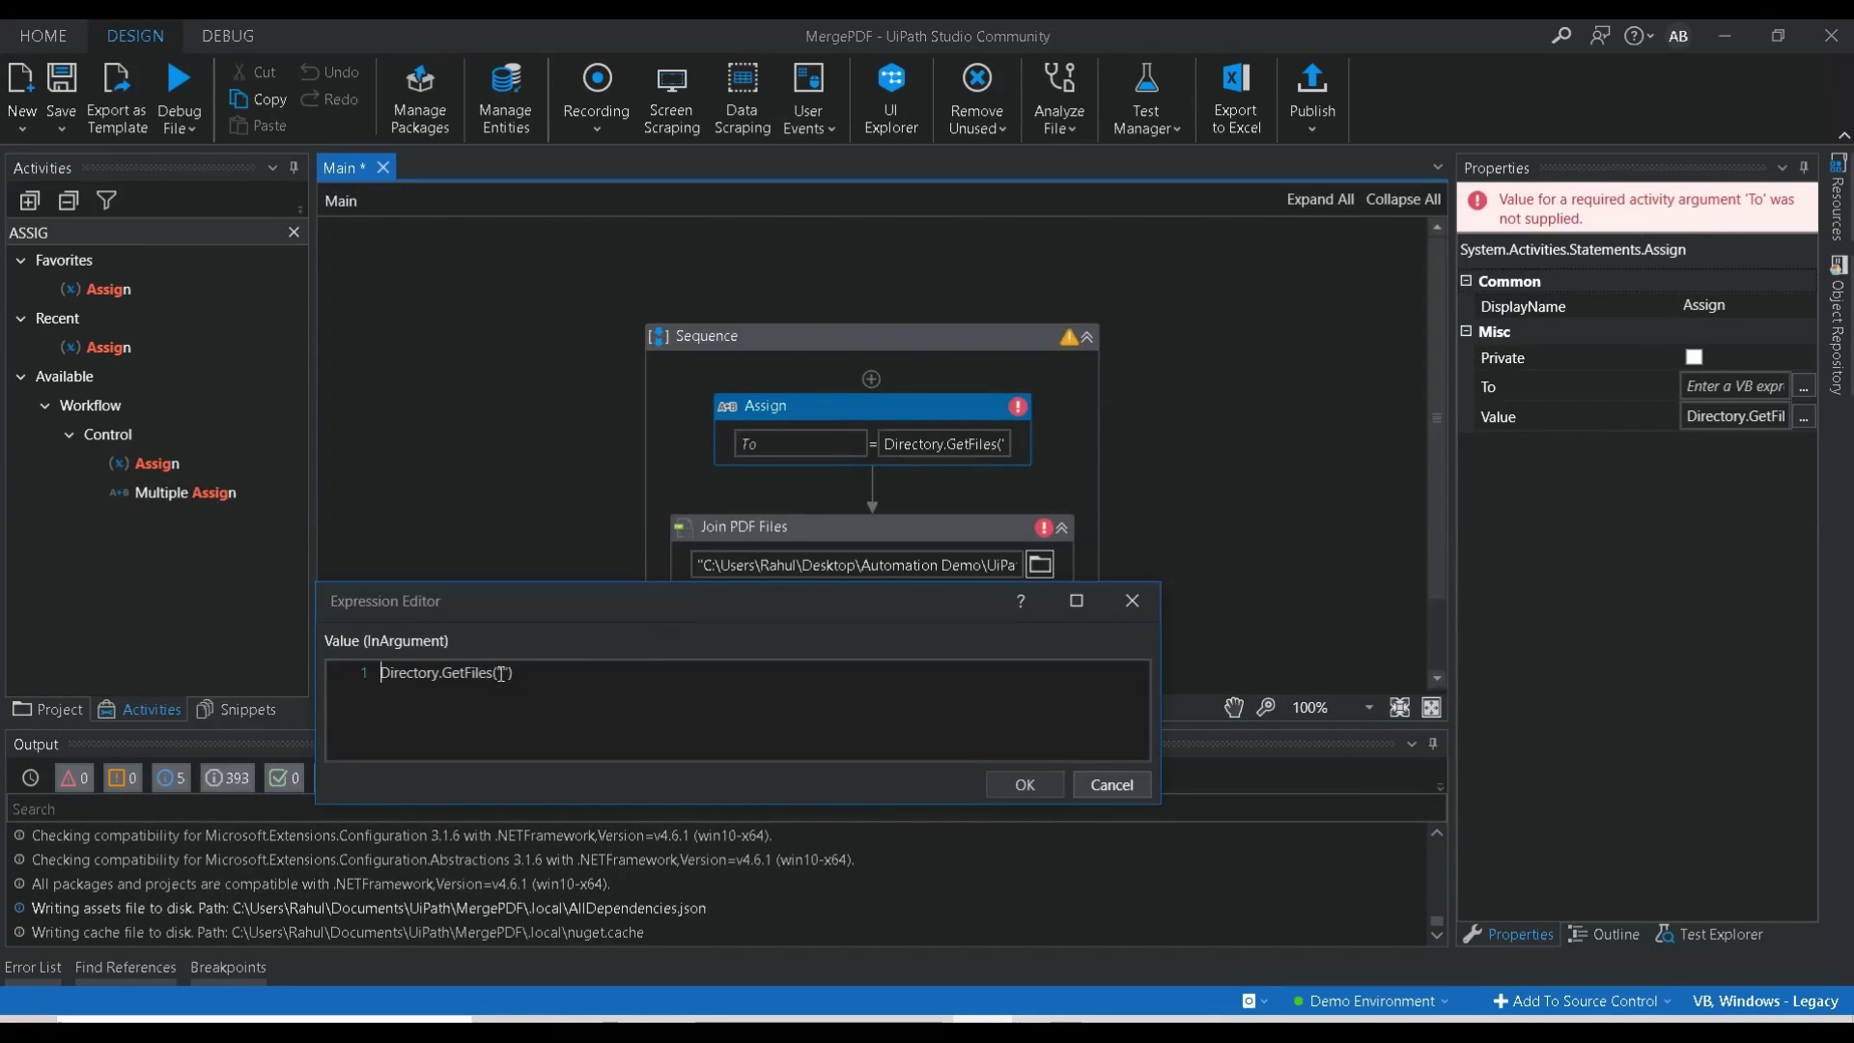
key("ctrl+v")
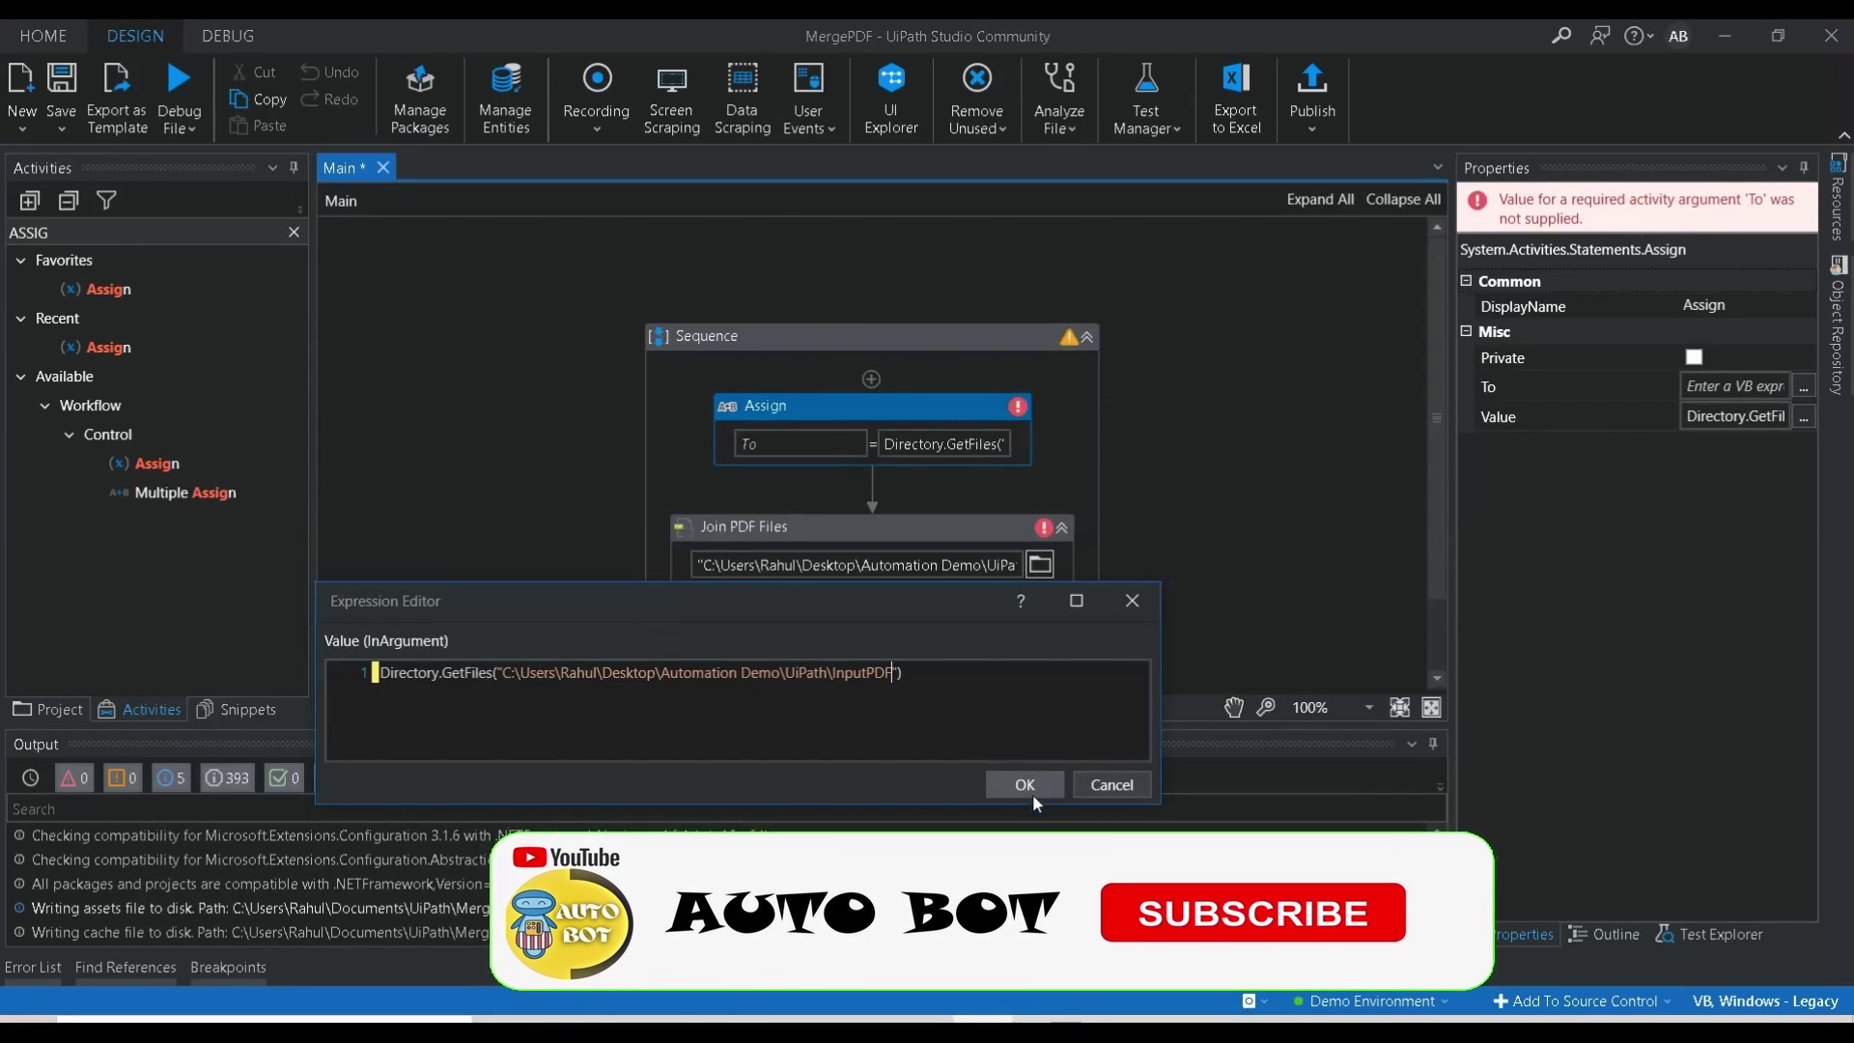
left_click(1025, 784)
left_click(782, 443)
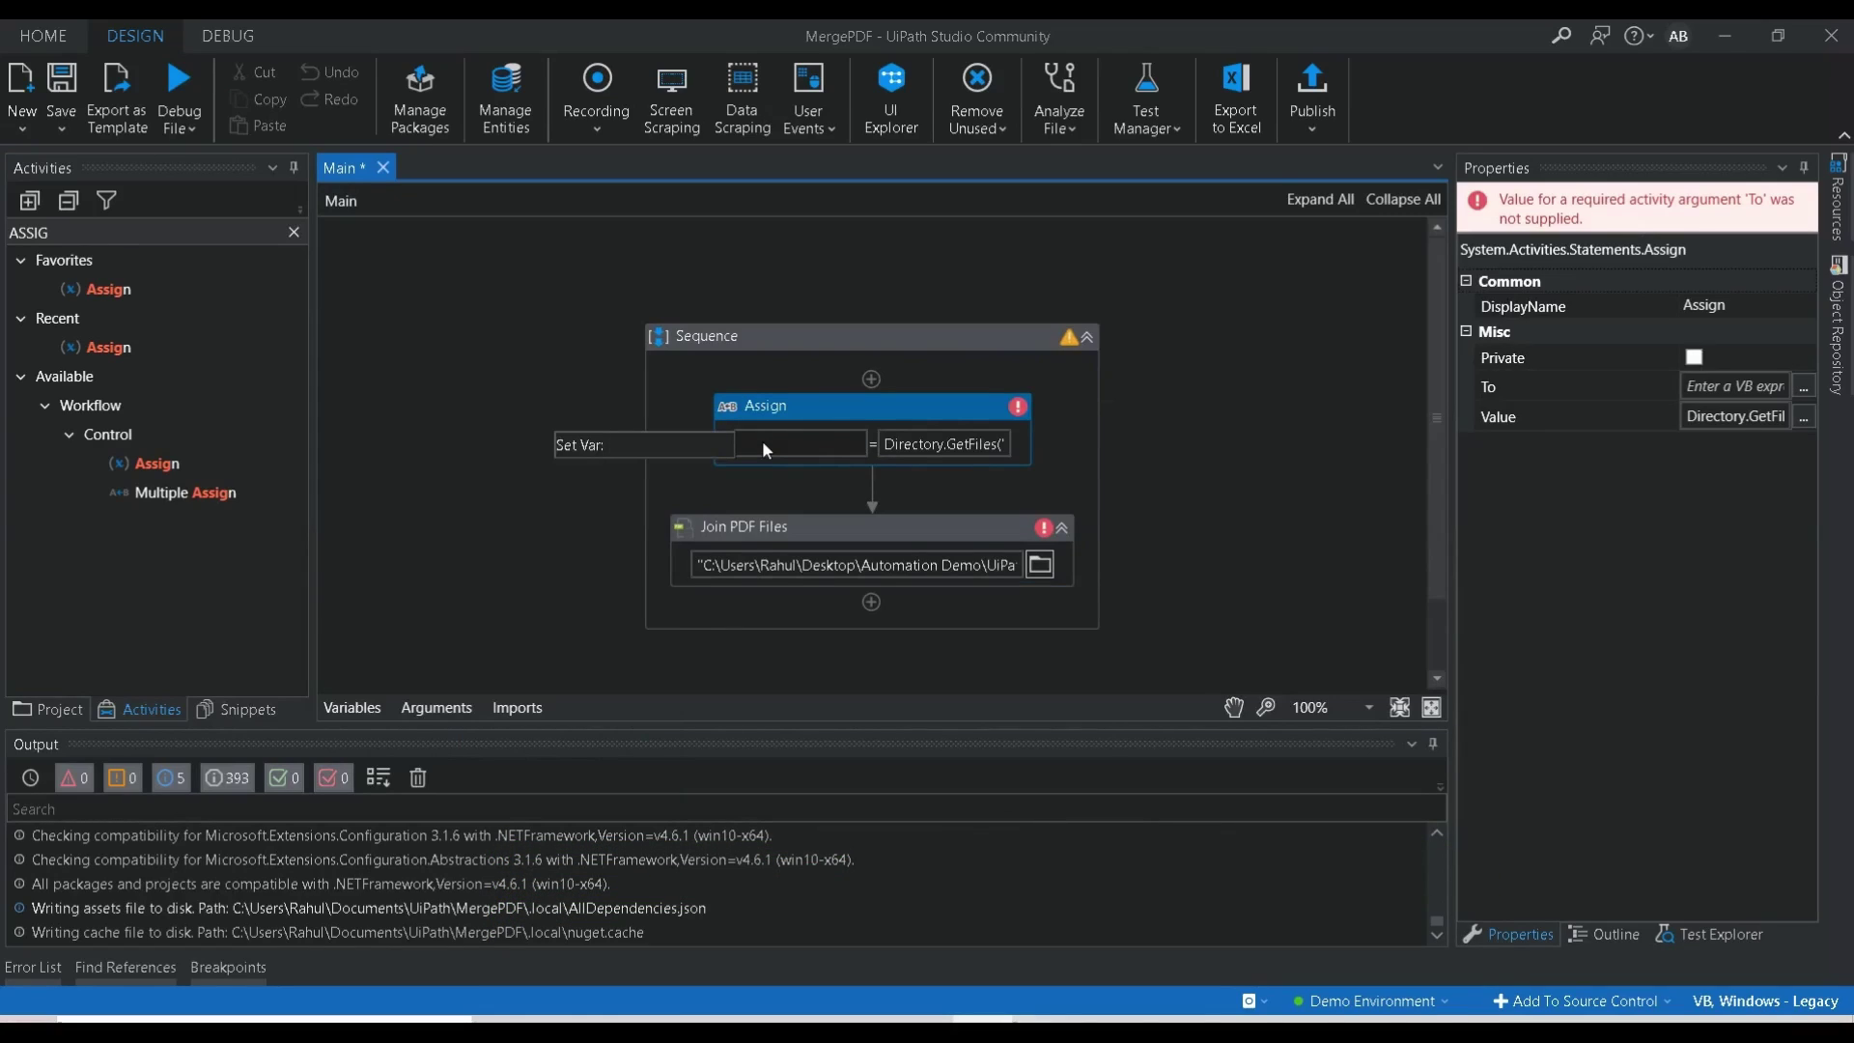
type("Input")
type("PDF")
Step: Create the InputPDF variable as the Assign target and find it in Variables
key("Return")
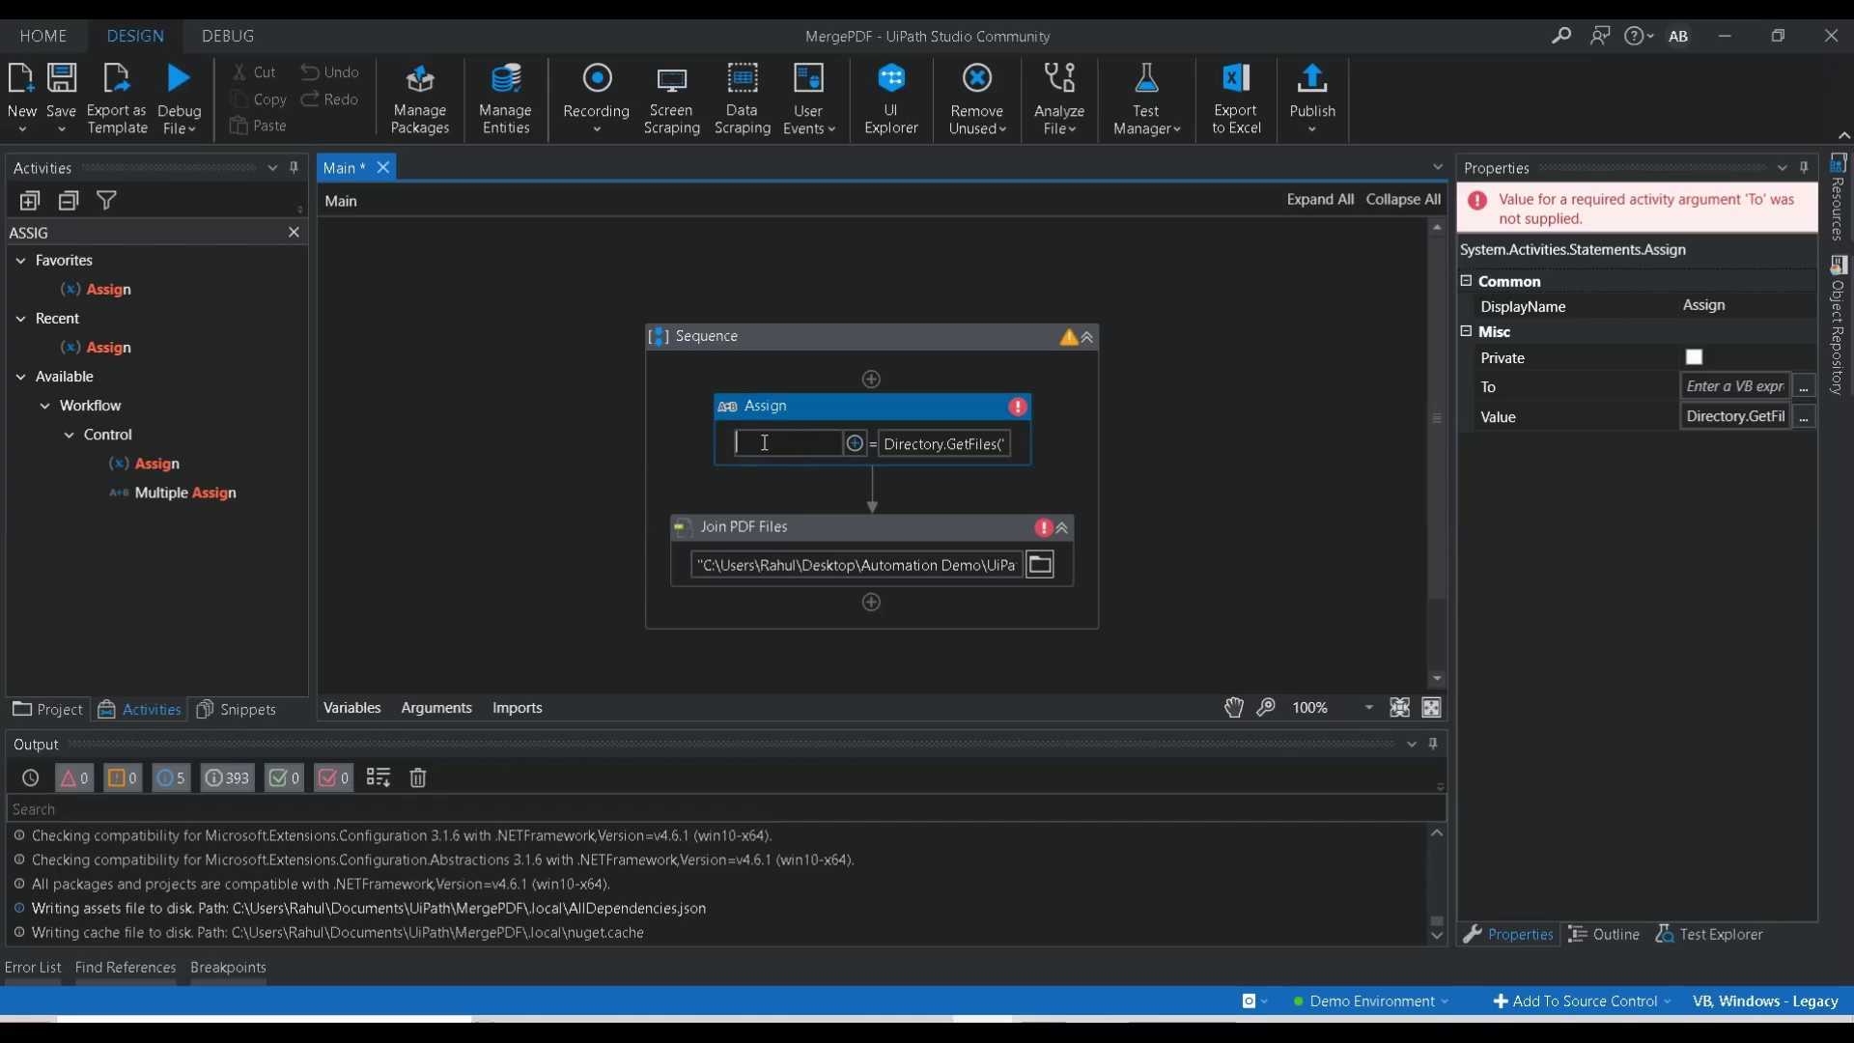
type("InputPDF")
left_click(819, 410)
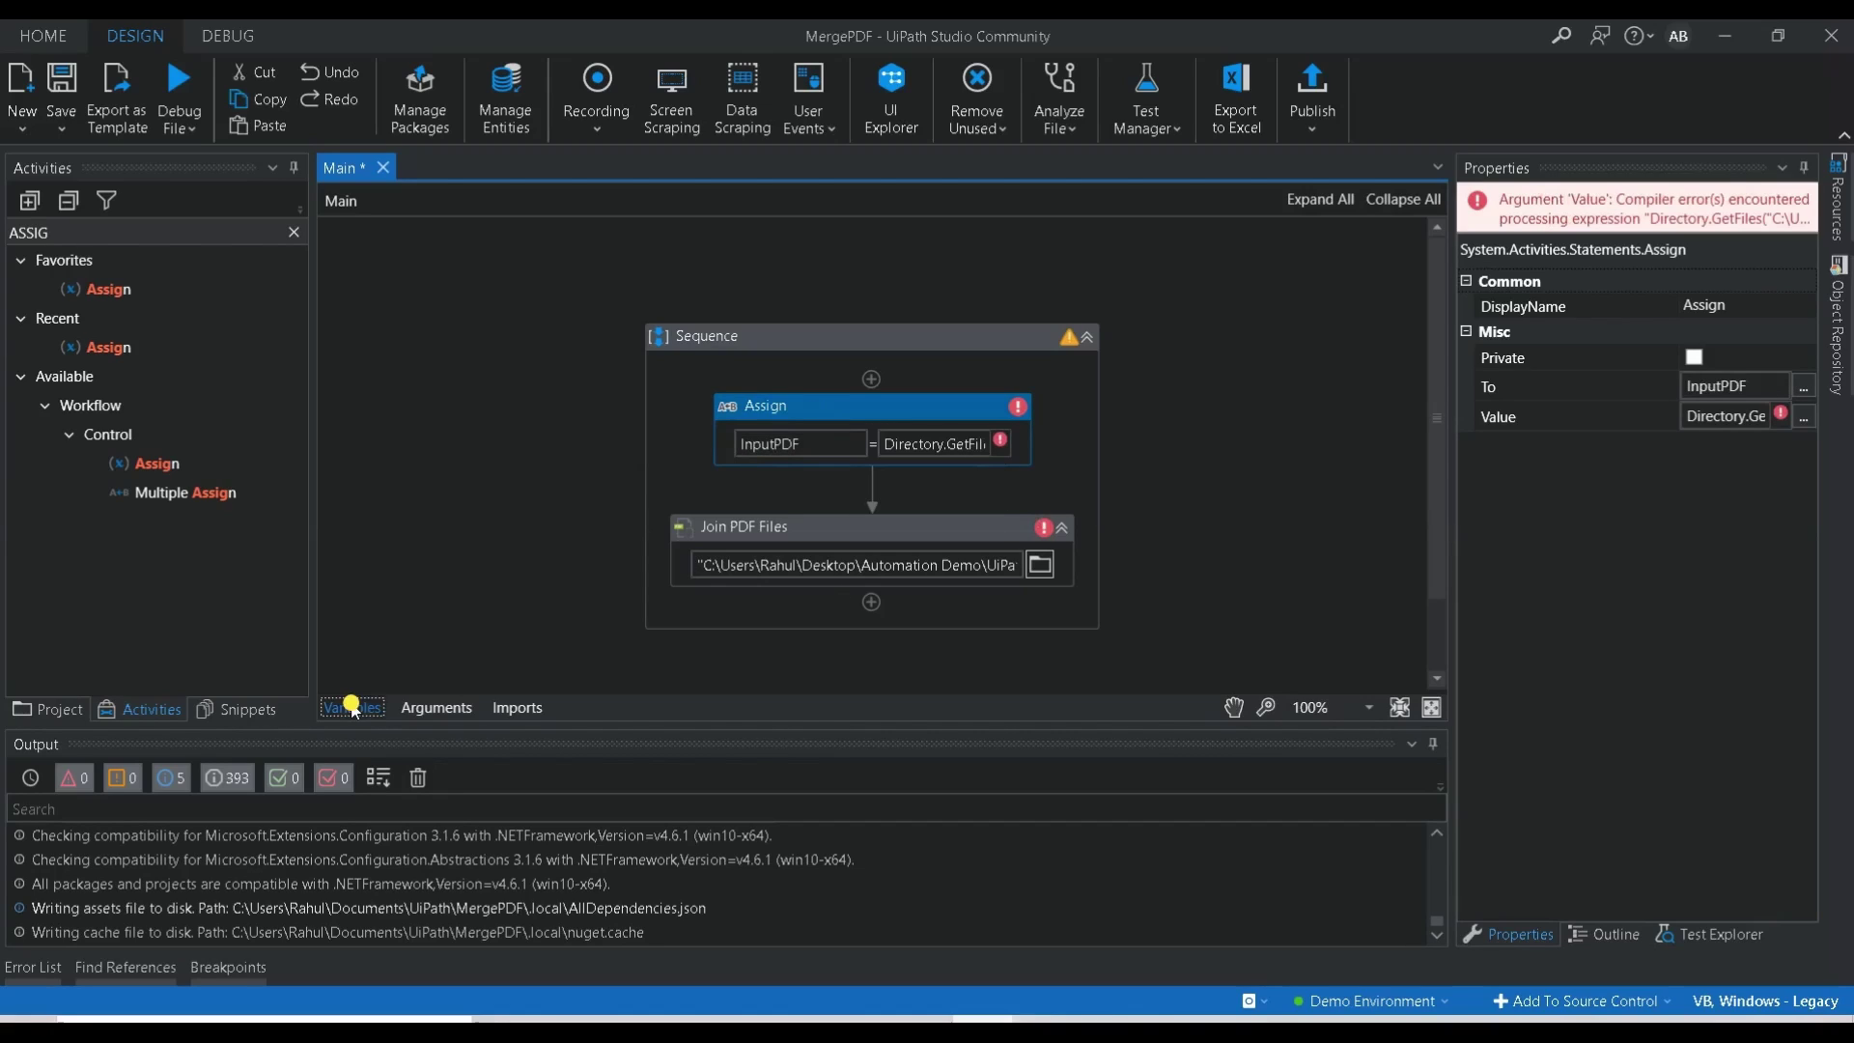
left_click(353, 707)
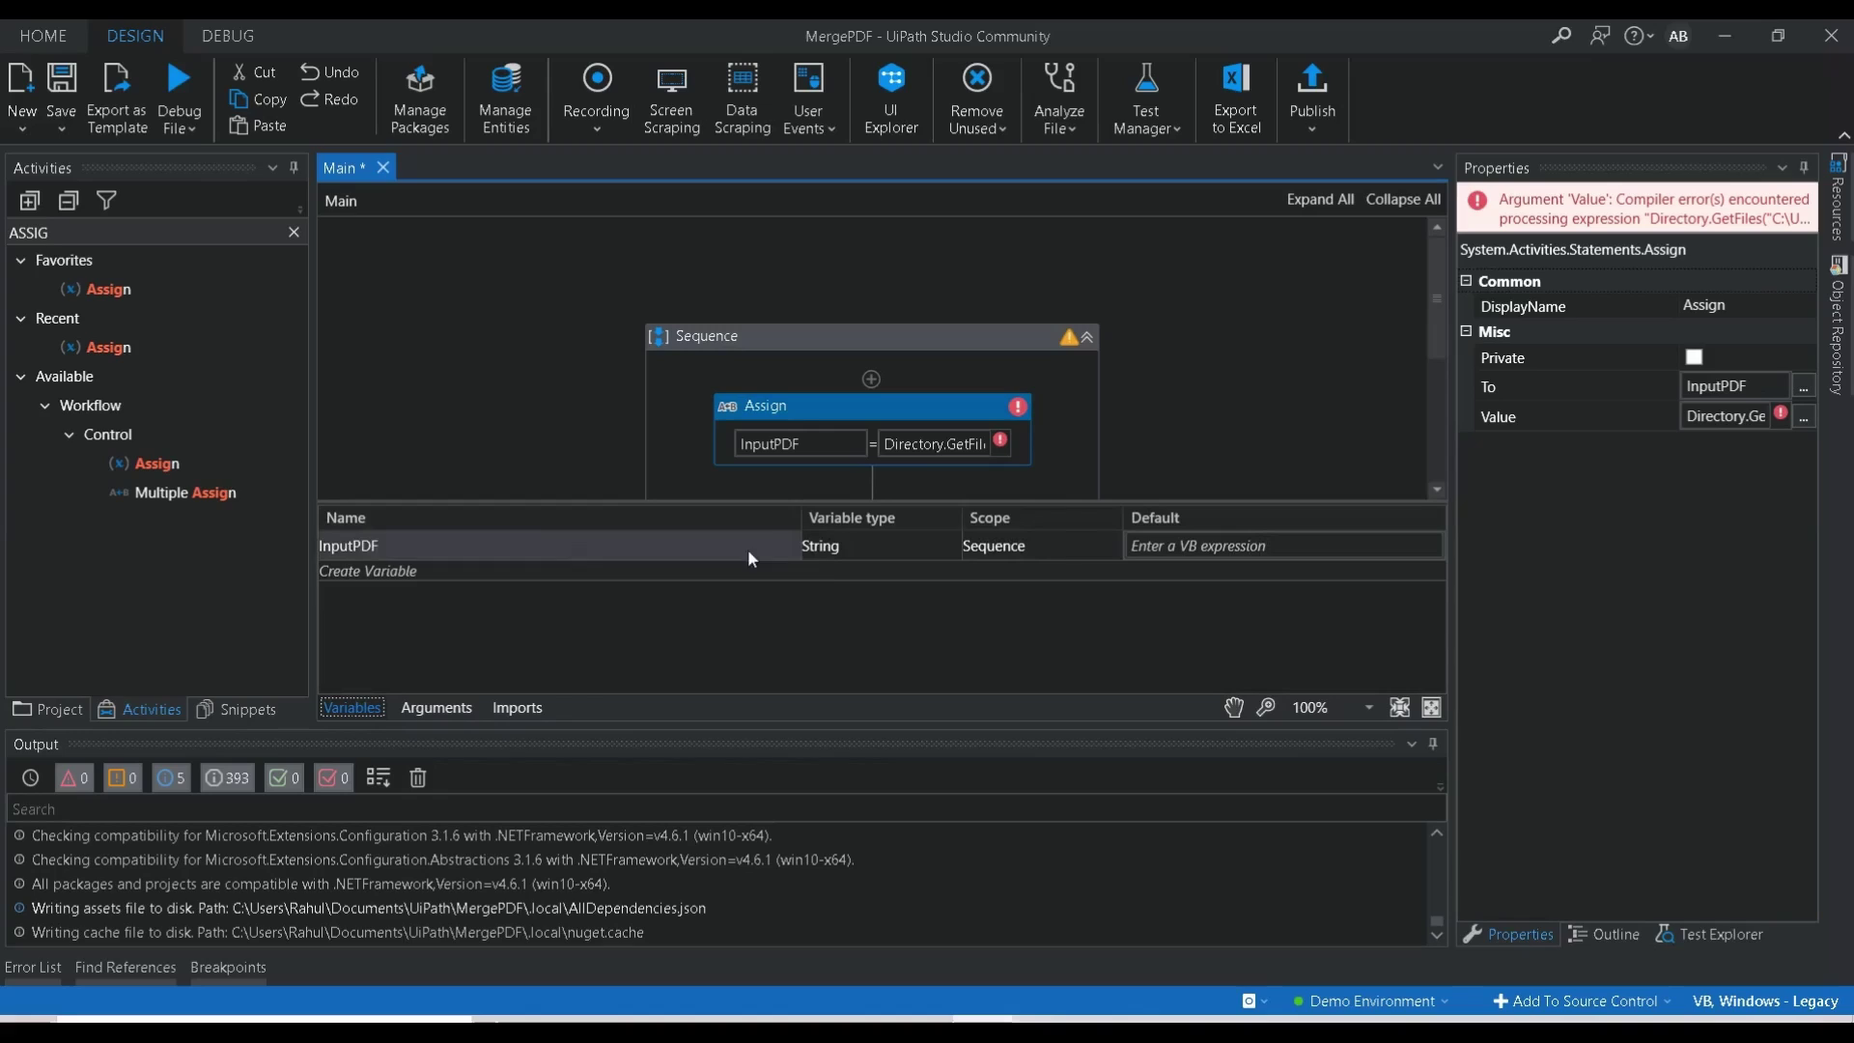
left_click(828, 548)
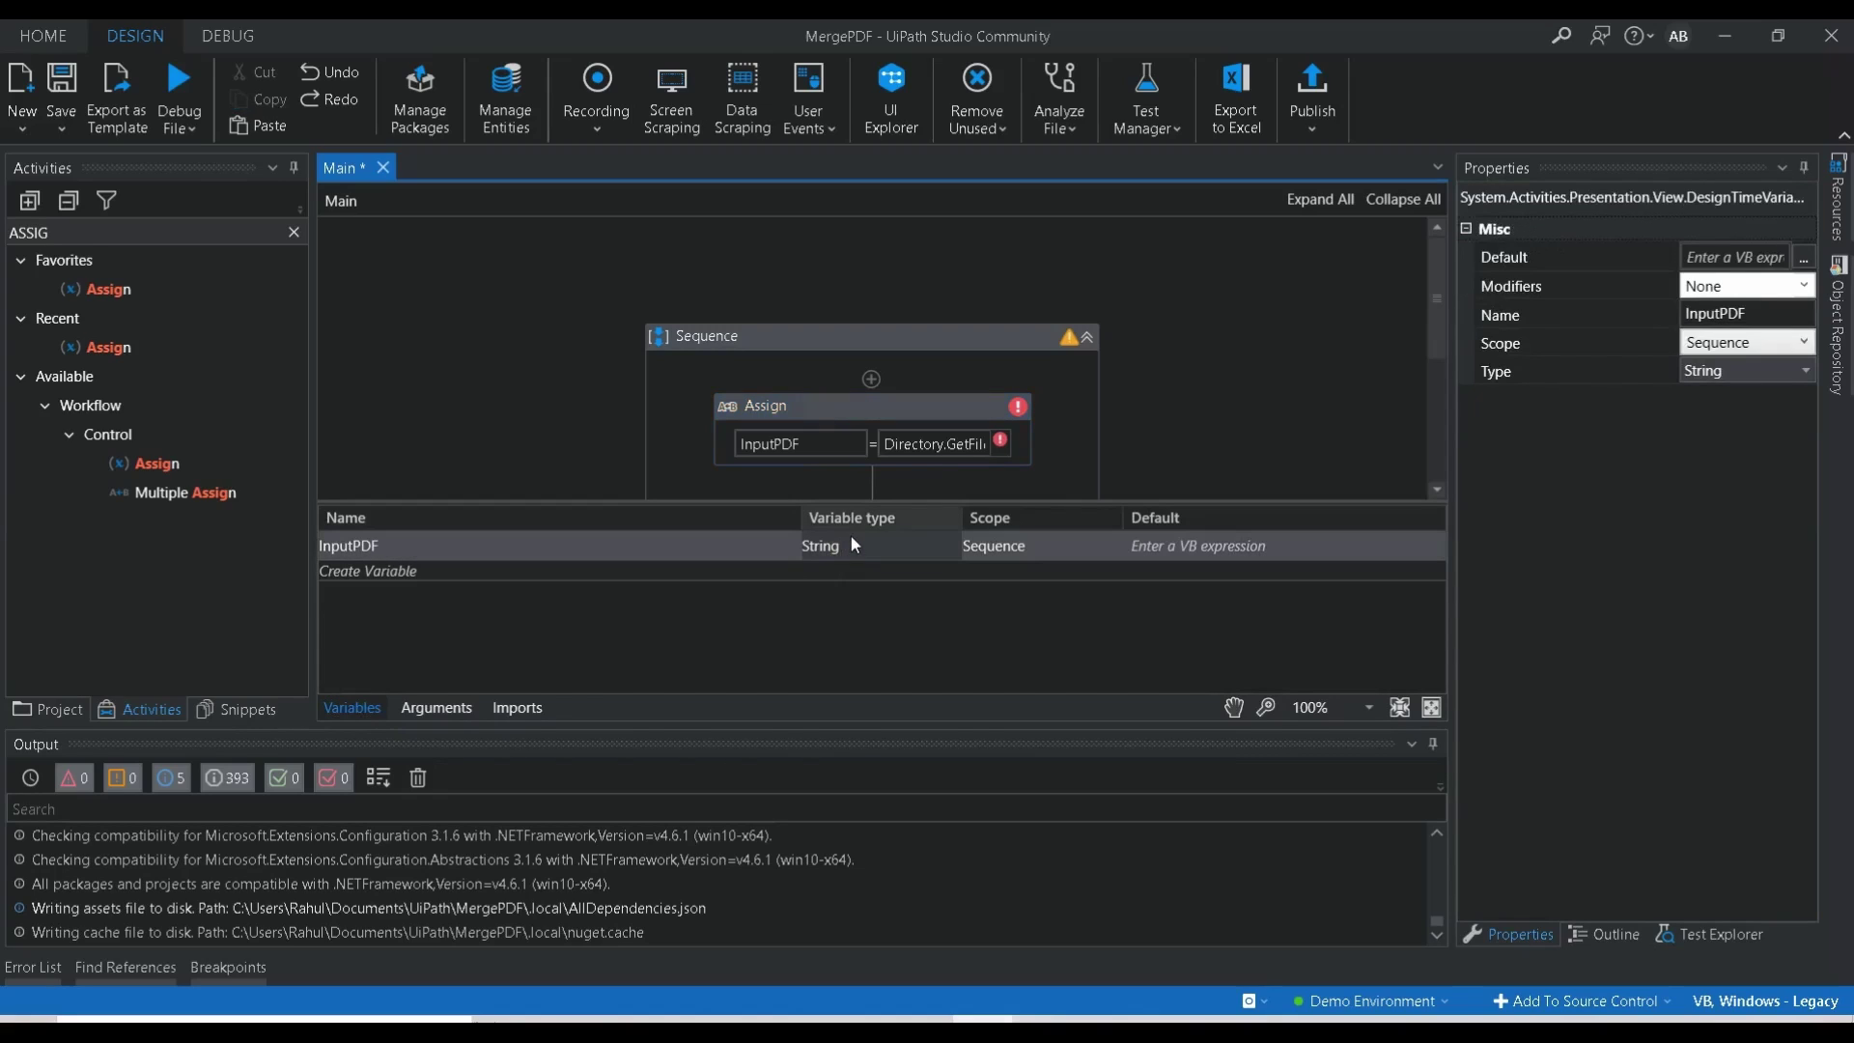
Step: Change InputPDF's variable type to Array of String
left_click(857, 545)
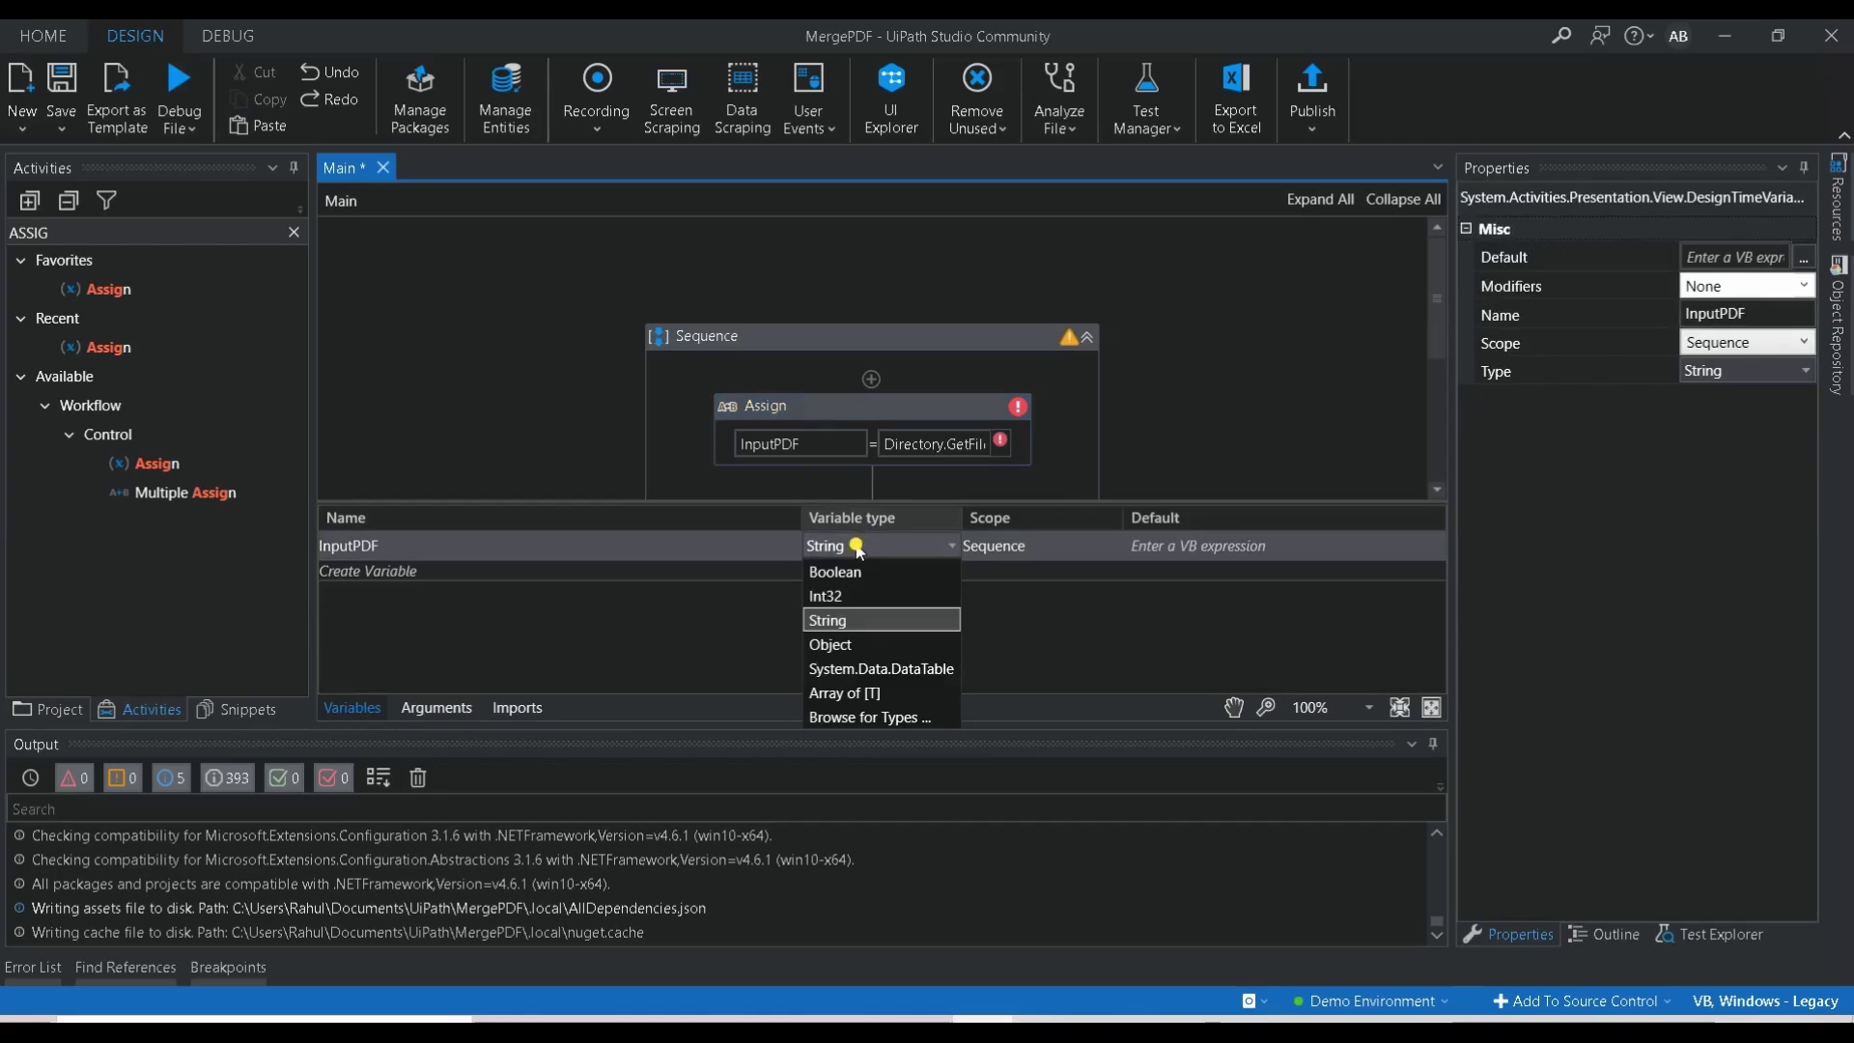
left_click(855, 670)
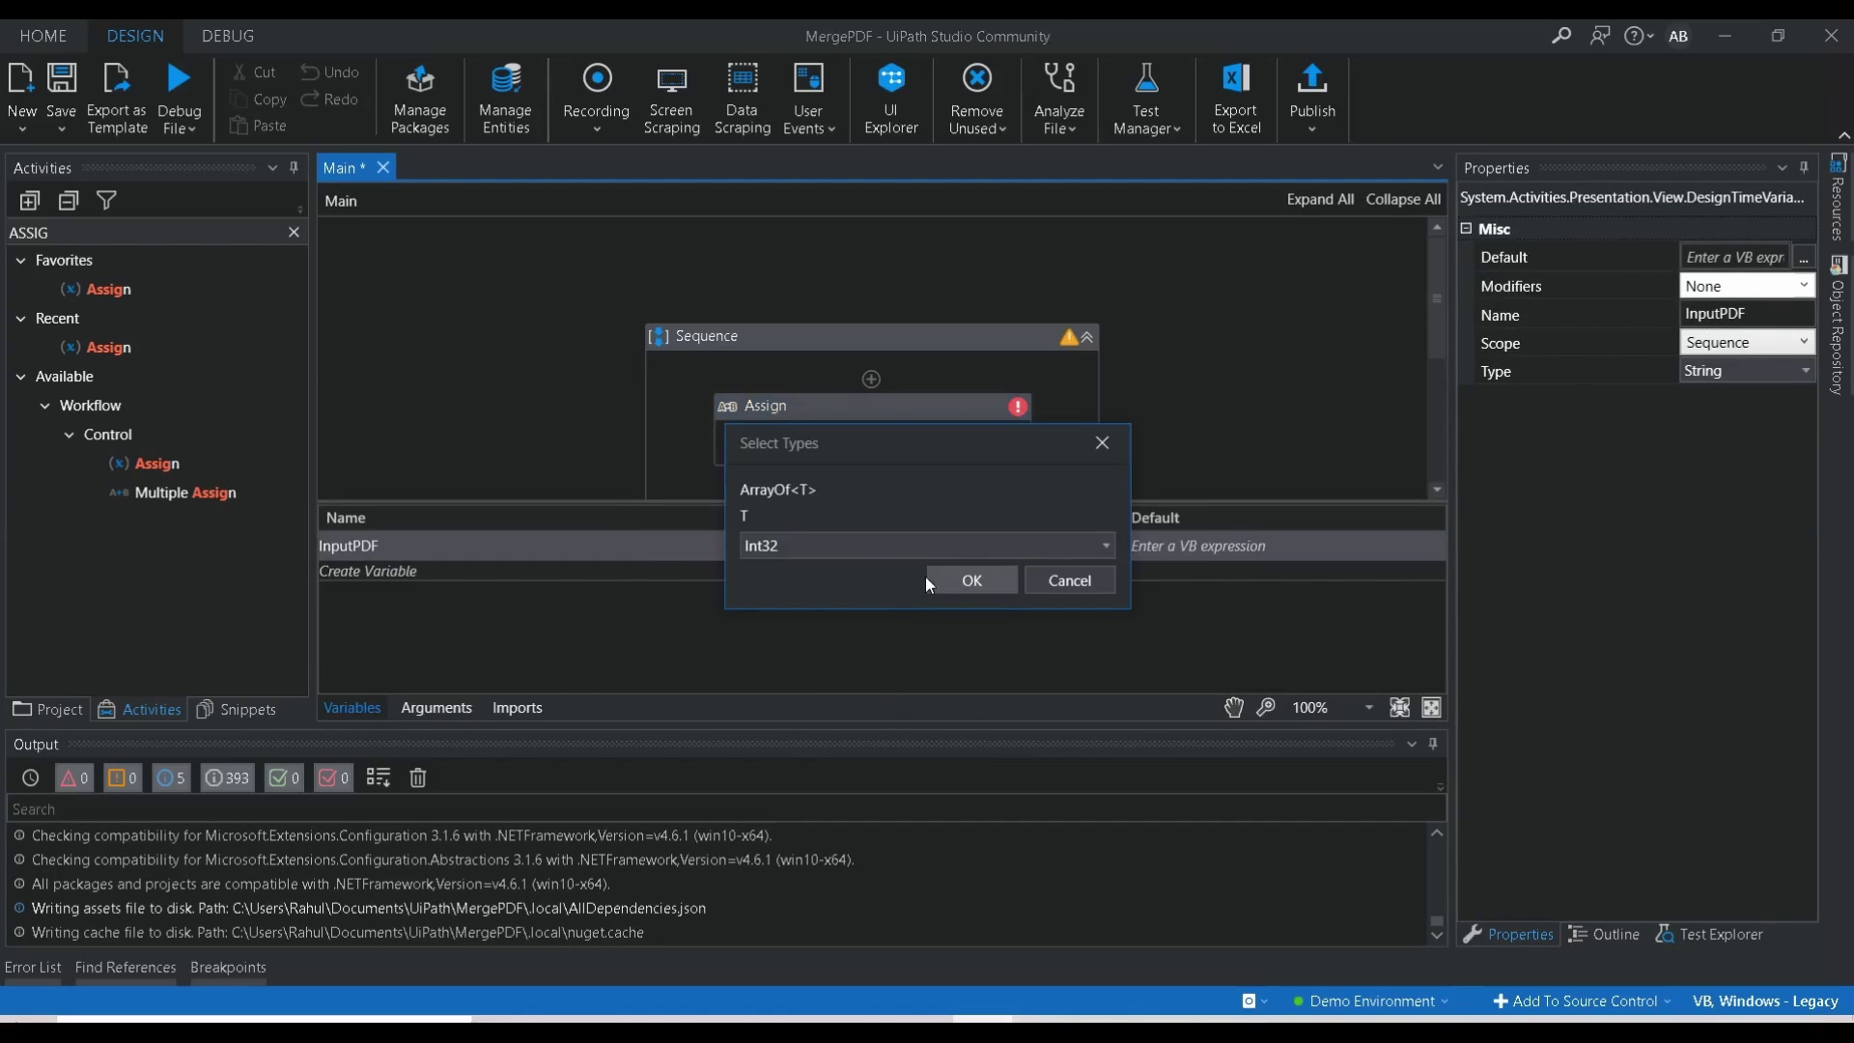
left_click(904, 544)
left_click(864, 621)
left_click(979, 580)
left_click(960, 400)
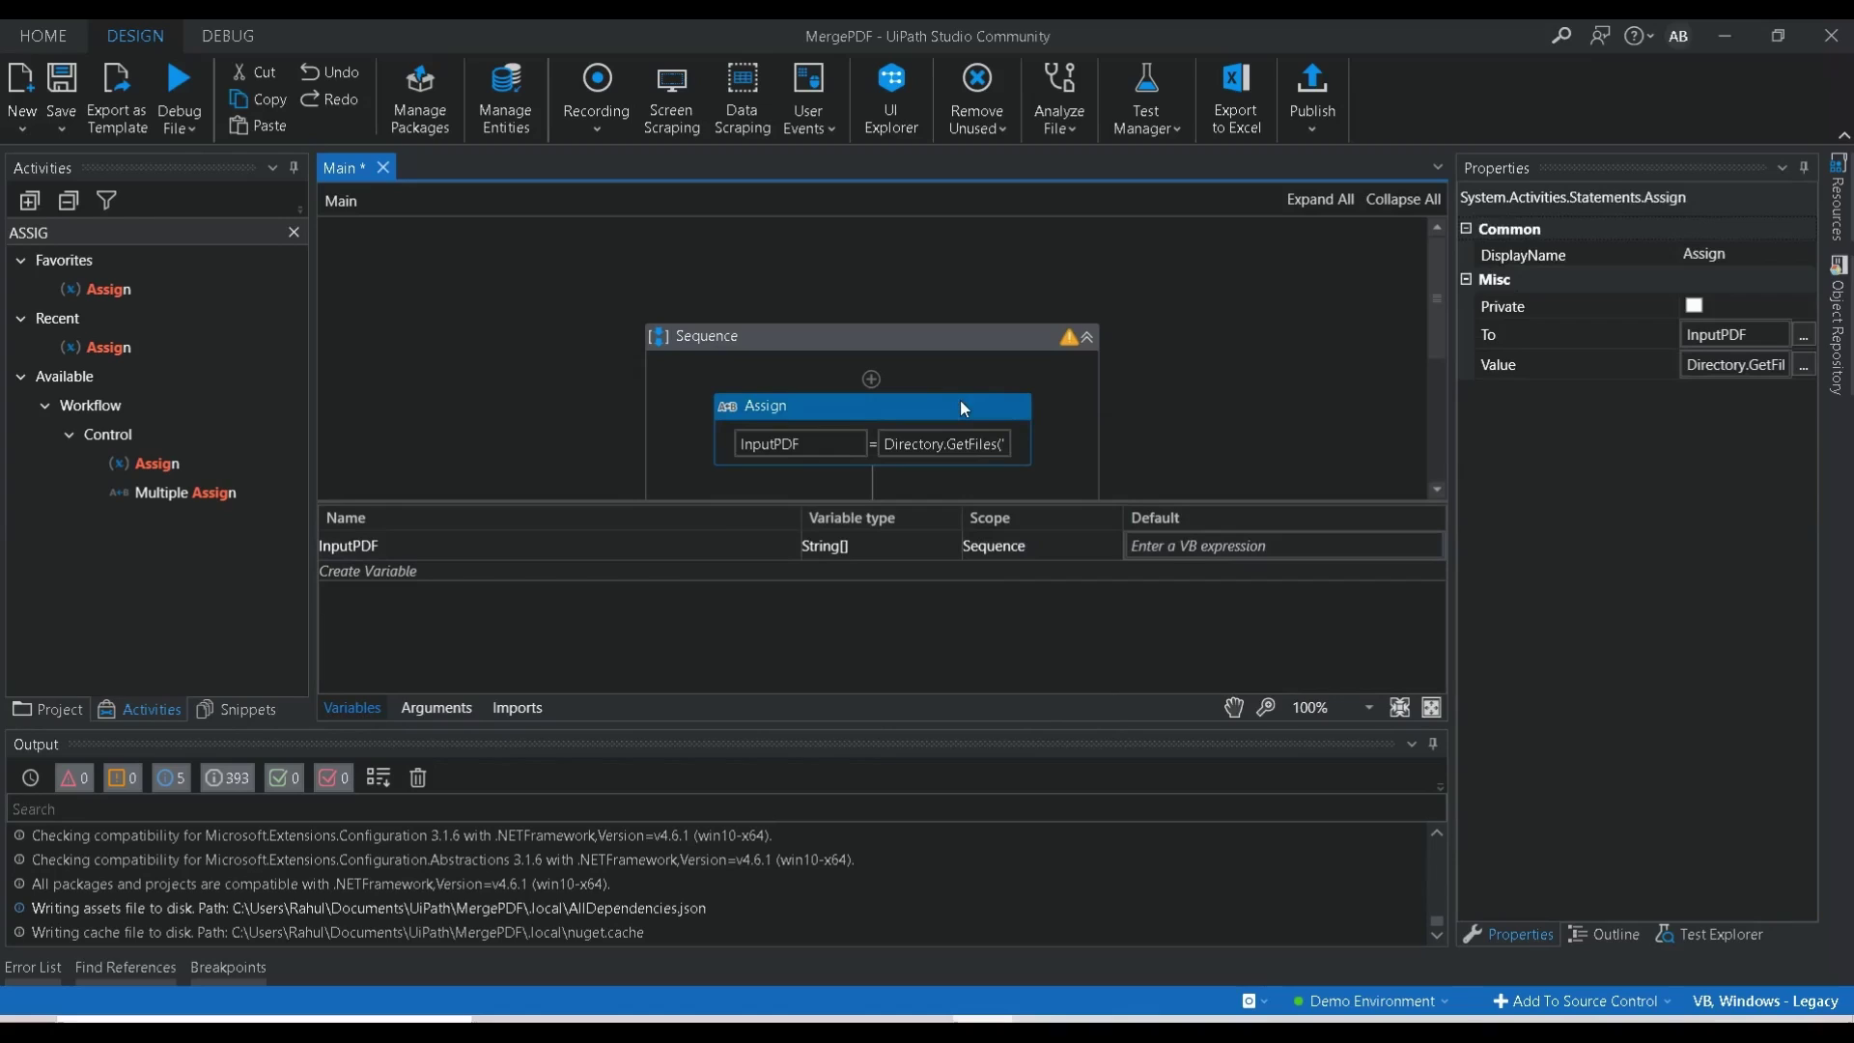
scroll(1116, 311, "down", 3)
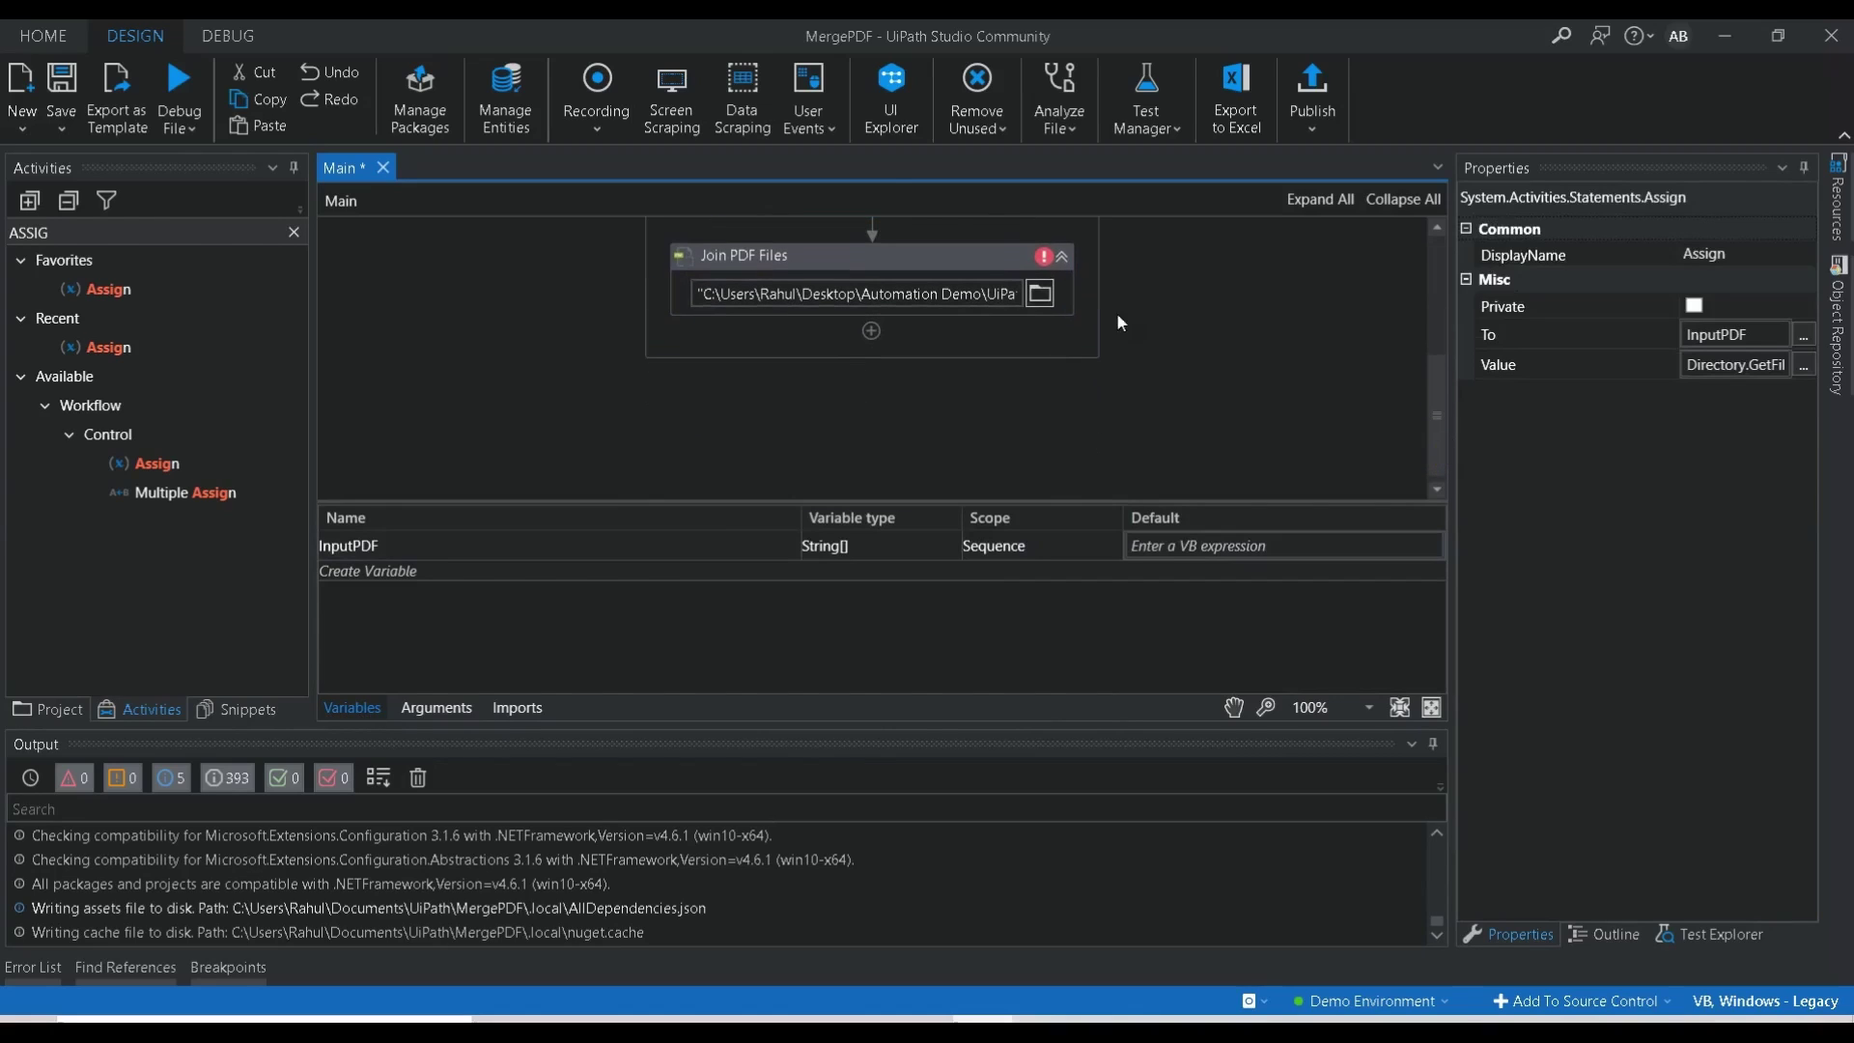
Step: Set the Join PDF Files FileList property to the InputPDF variable
left_click(999, 256)
left_click(1692, 361)
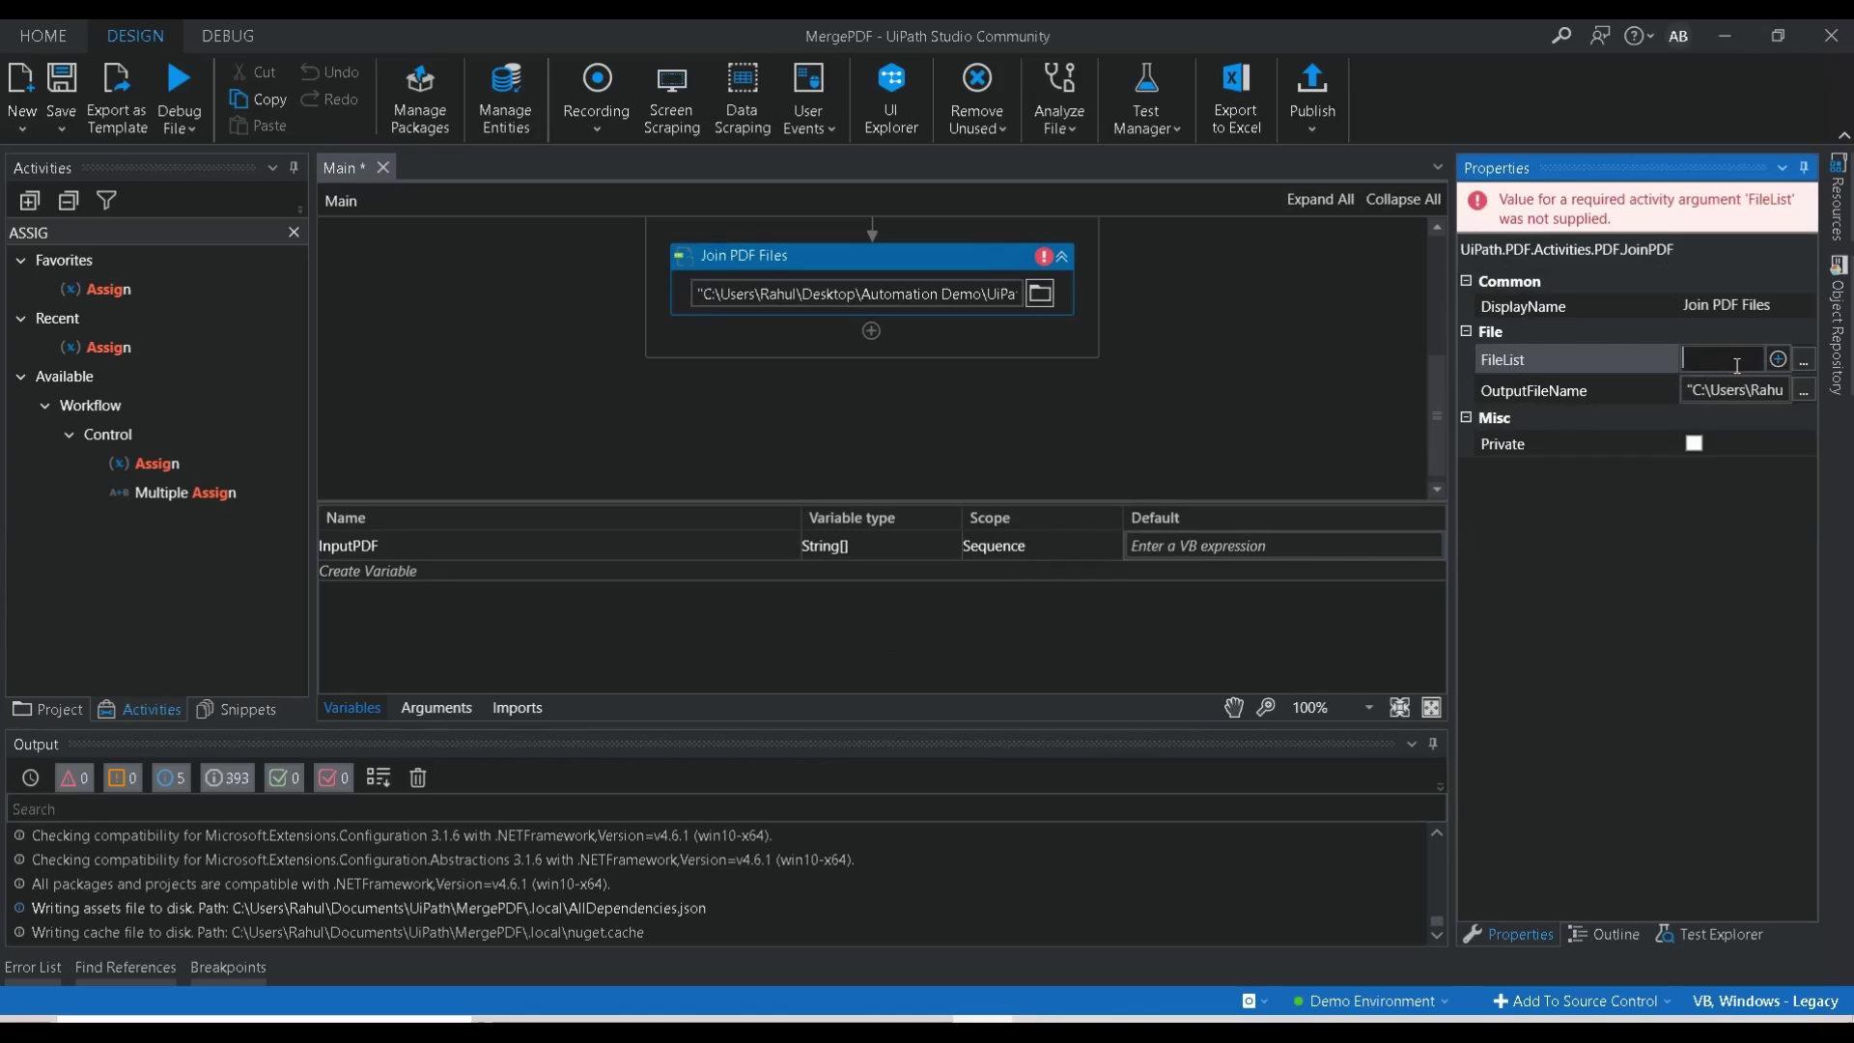
type("In")
key("Tab")
left_click(1023, 293)
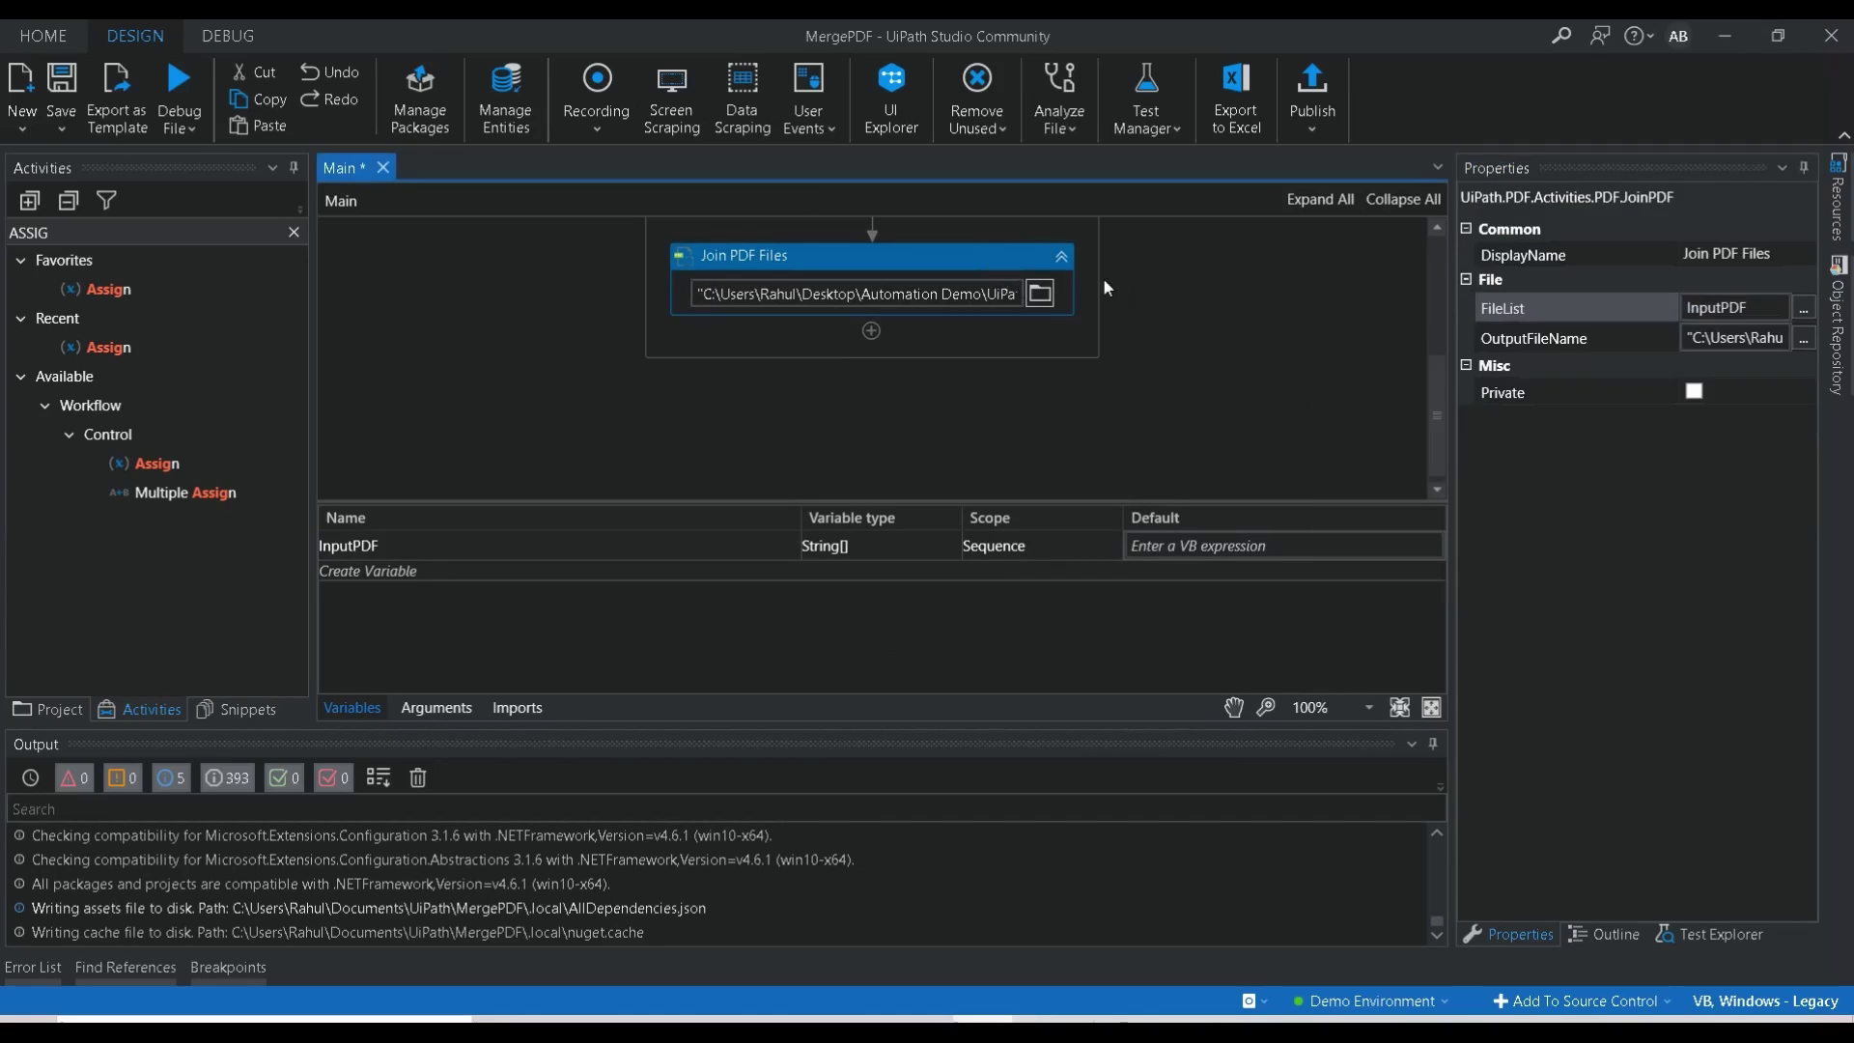
left_click_drag(1437, 415, 1435, 286)
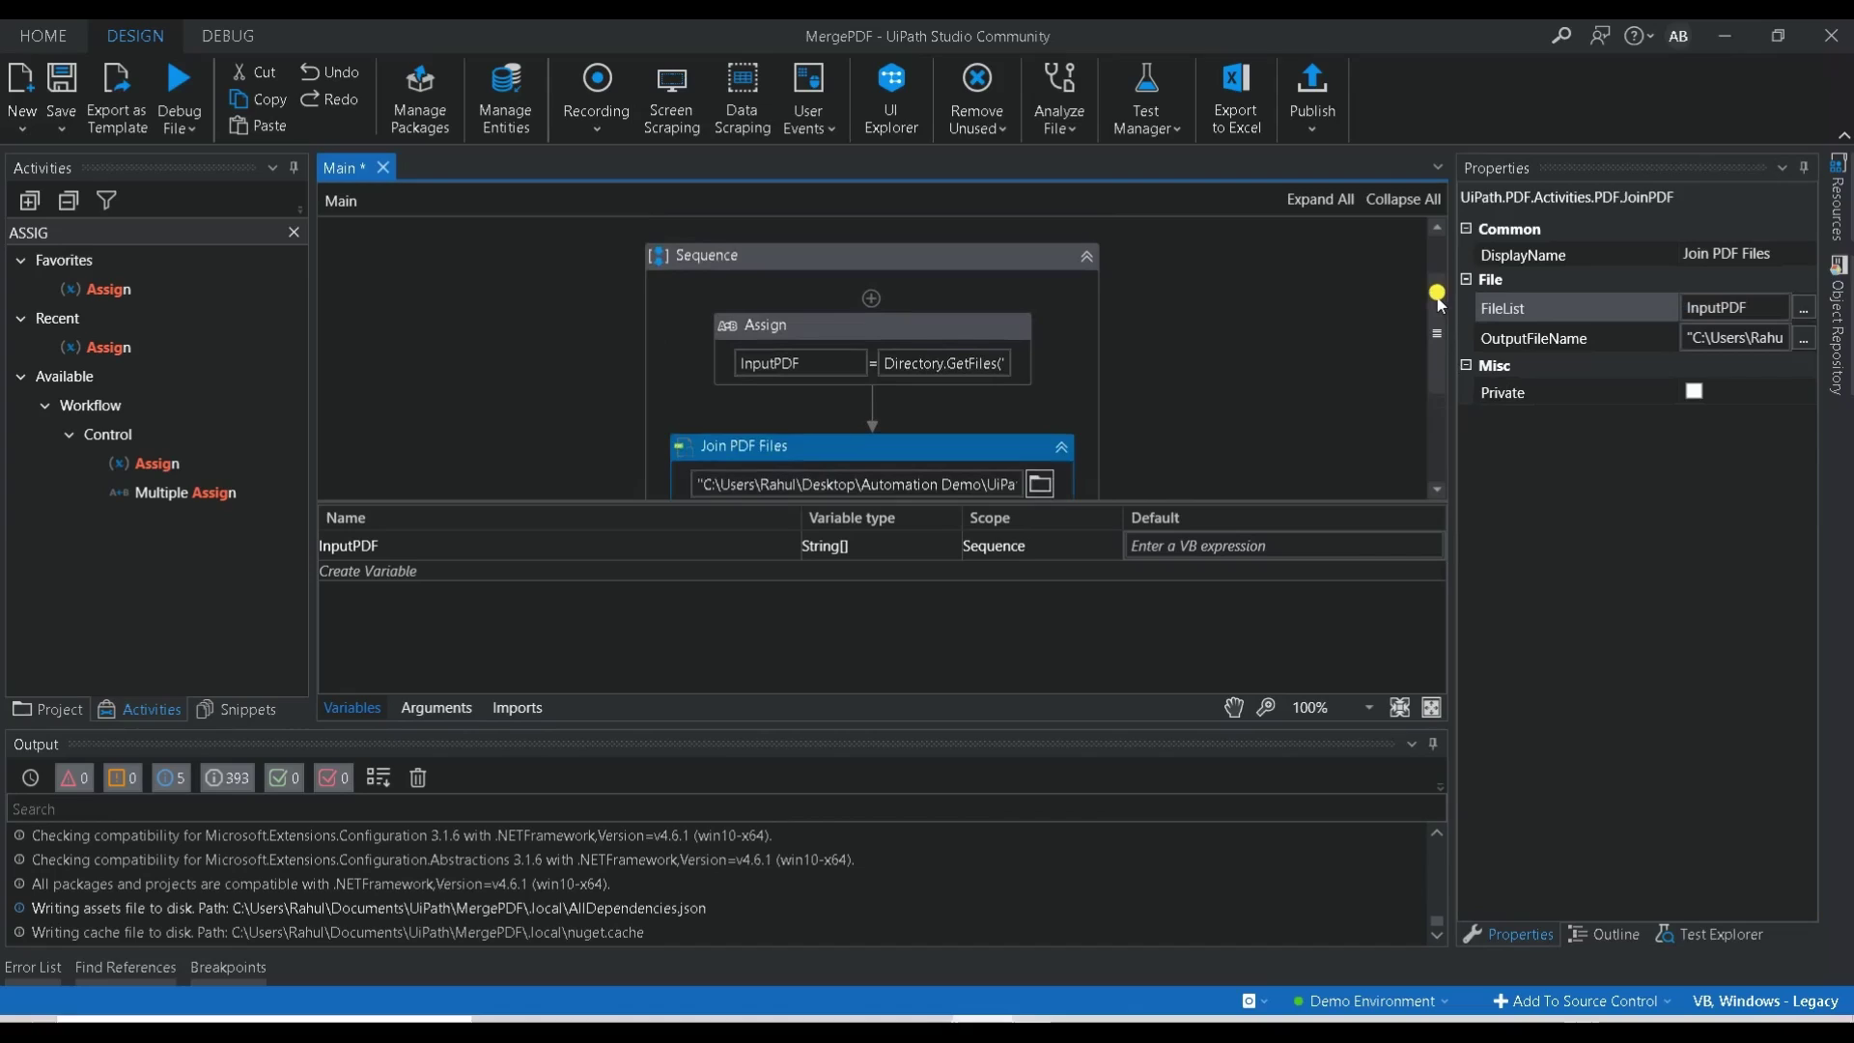
Step: Save the MergePDF project and run the current workflow file
left_click(916, 386)
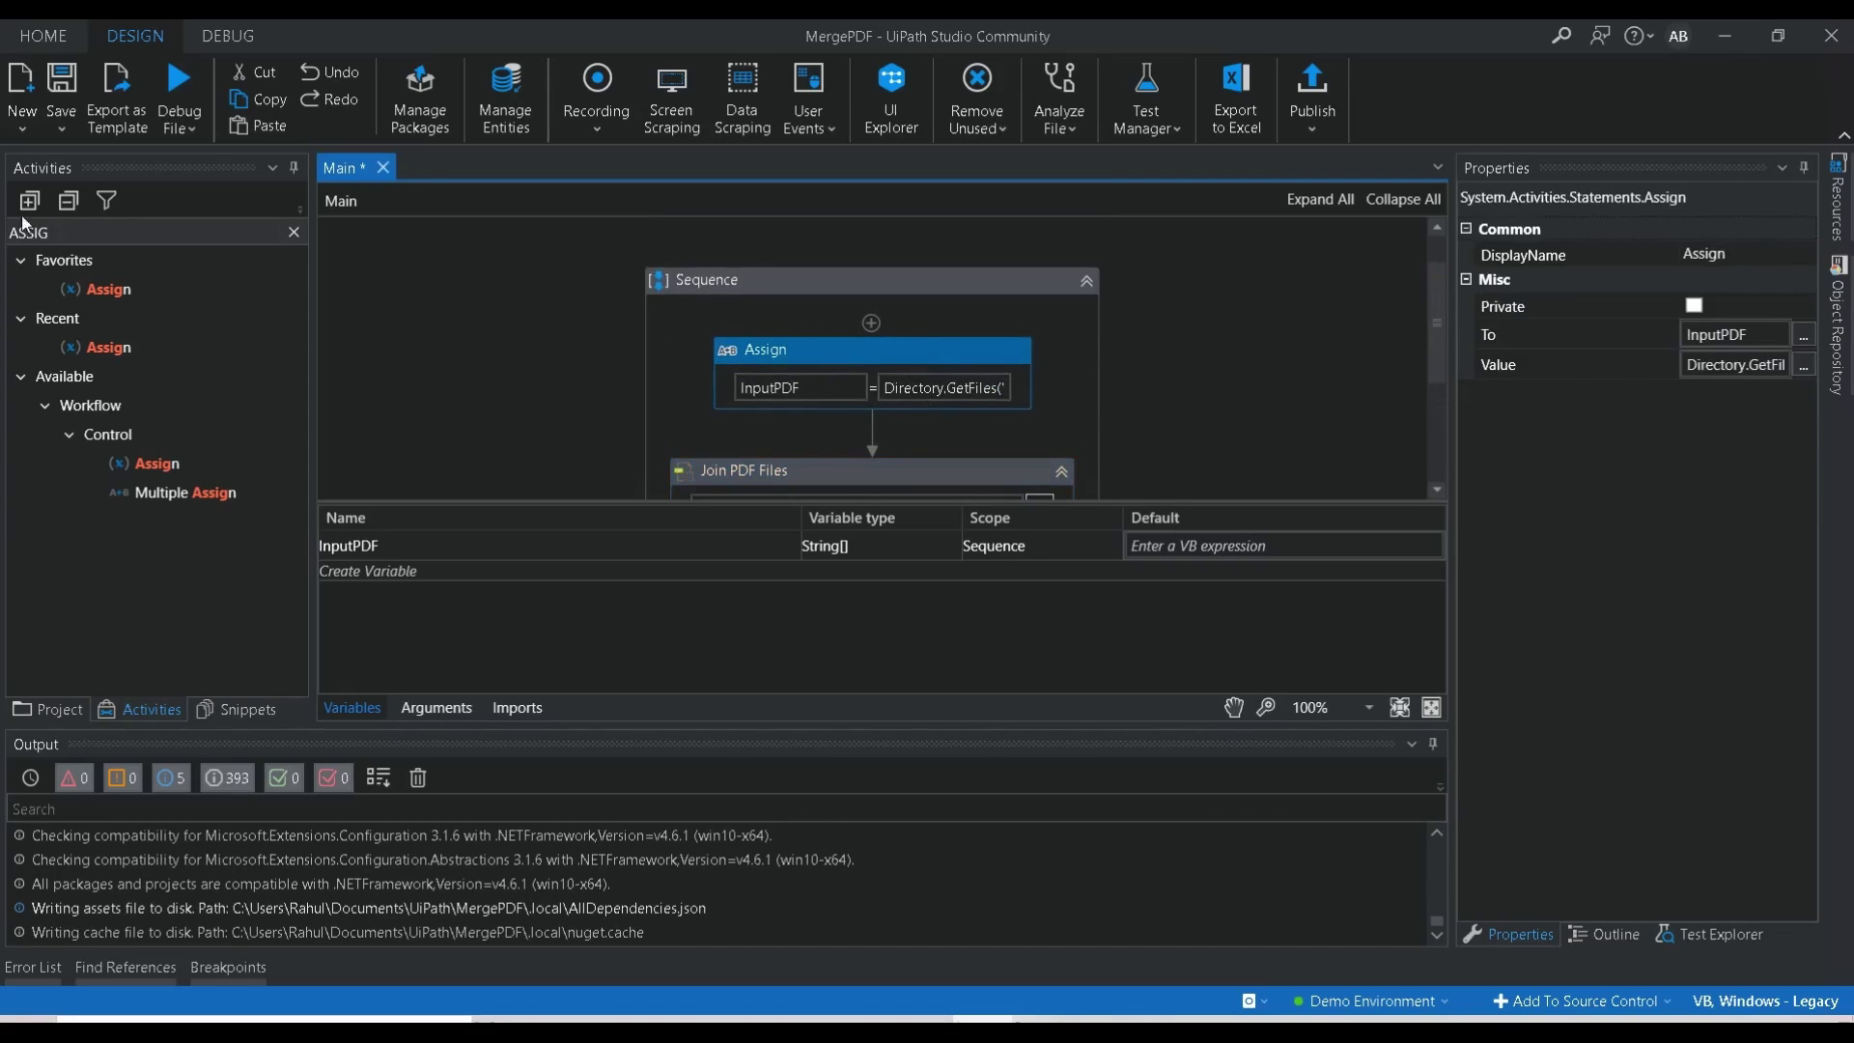
left_click(62, 85)
left_click(184, 130)
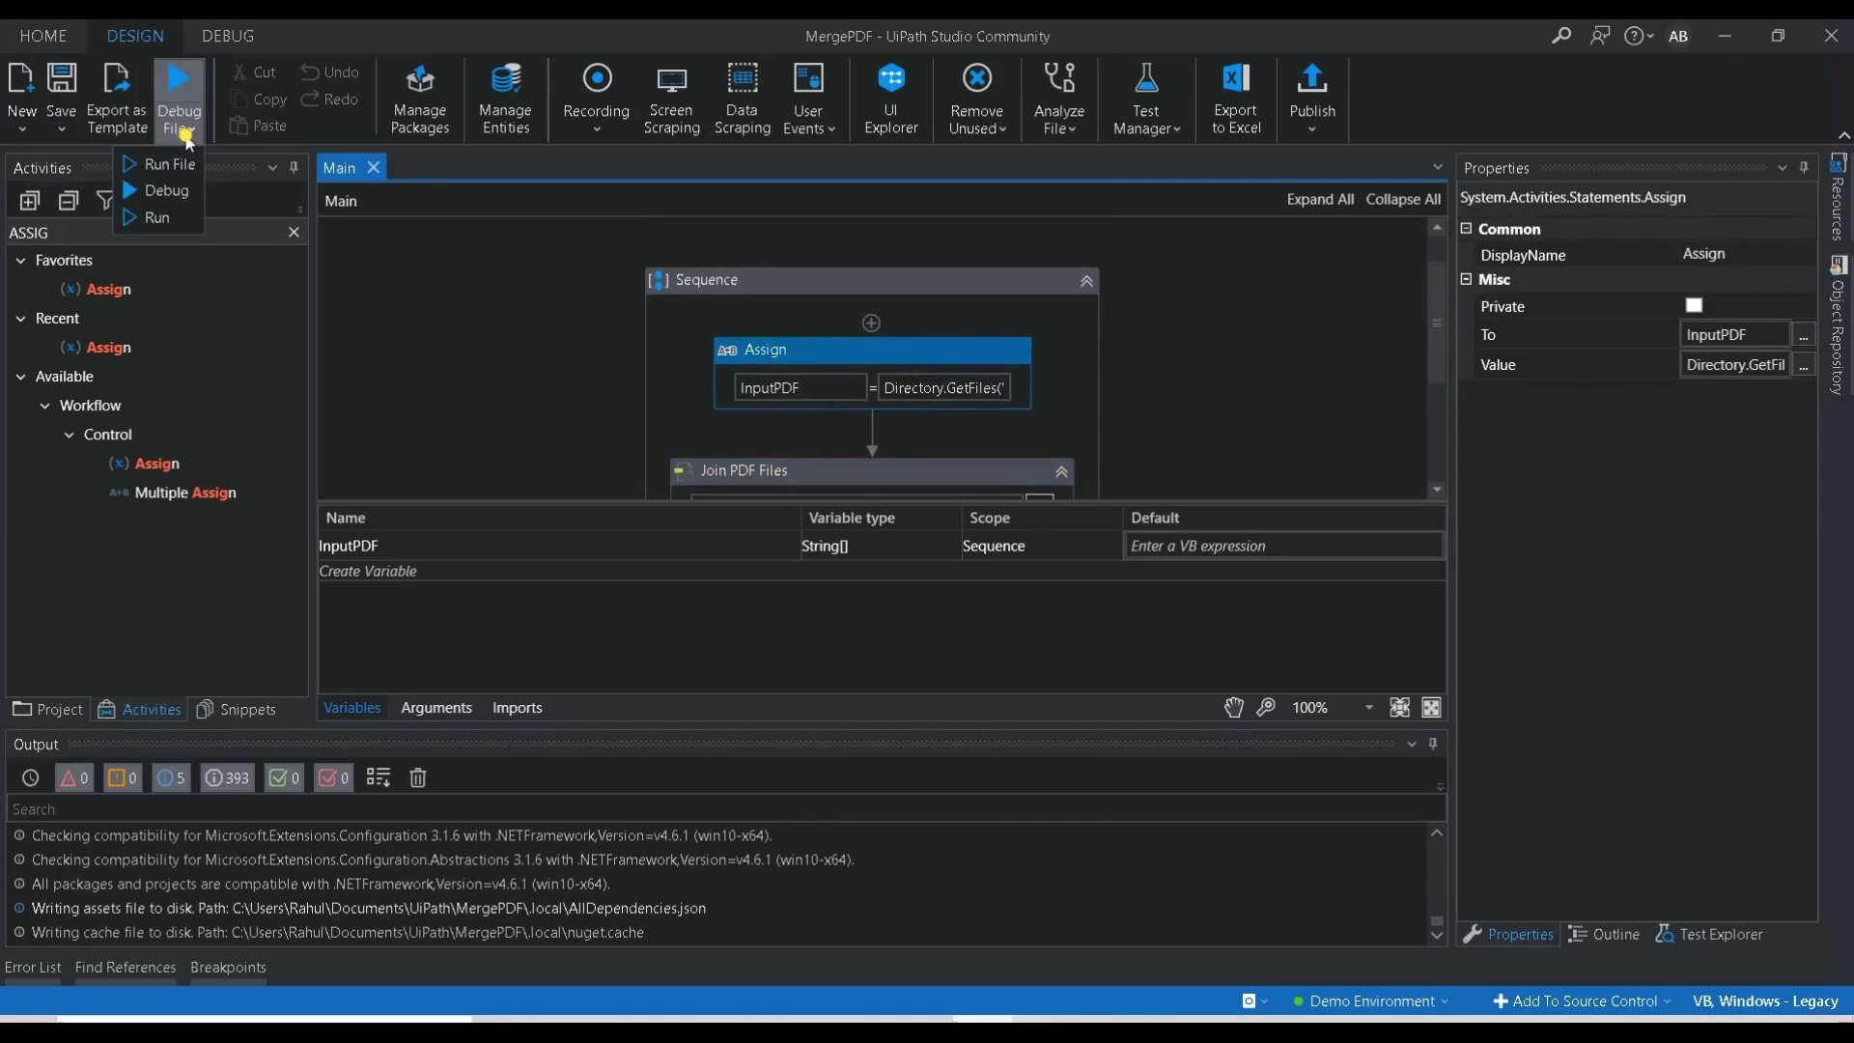
left_click(170, 165)
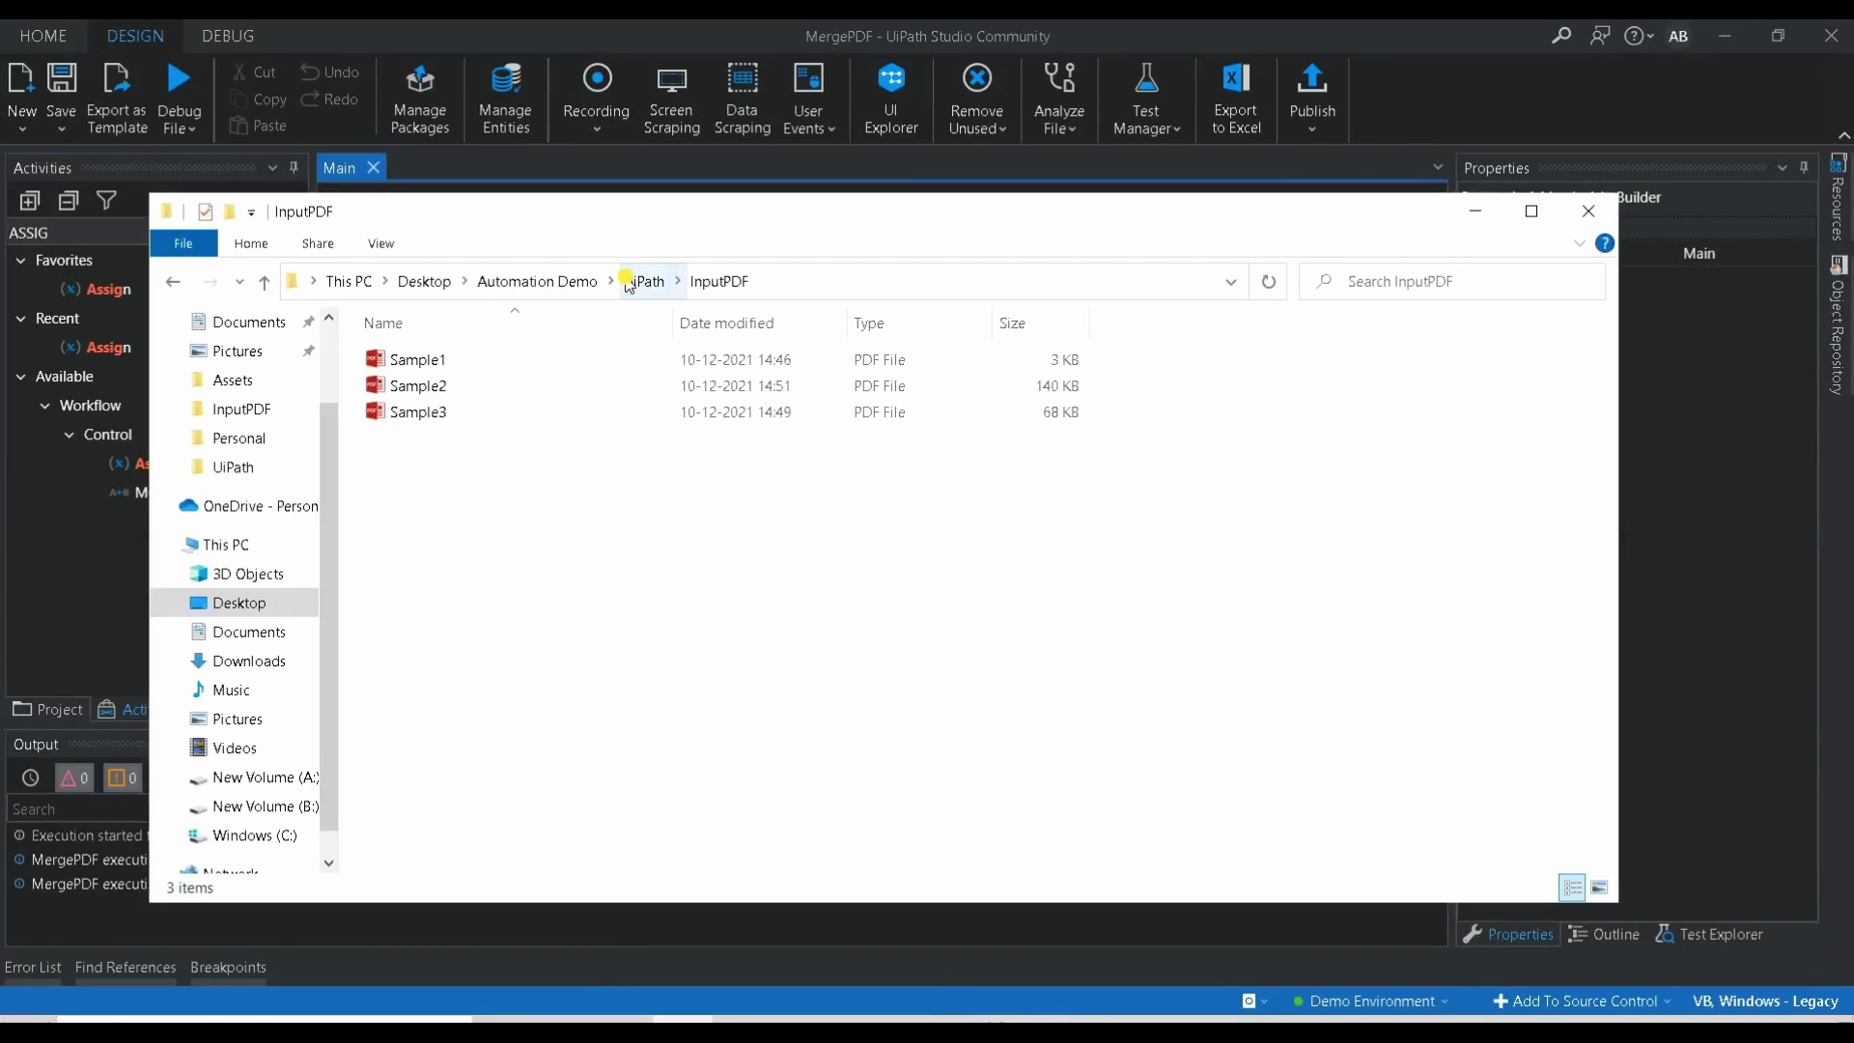
Step: Open the merged OutputPDF from the UiPath folder in File Explorer
left_click(642, 281)
left_click(988, 467)
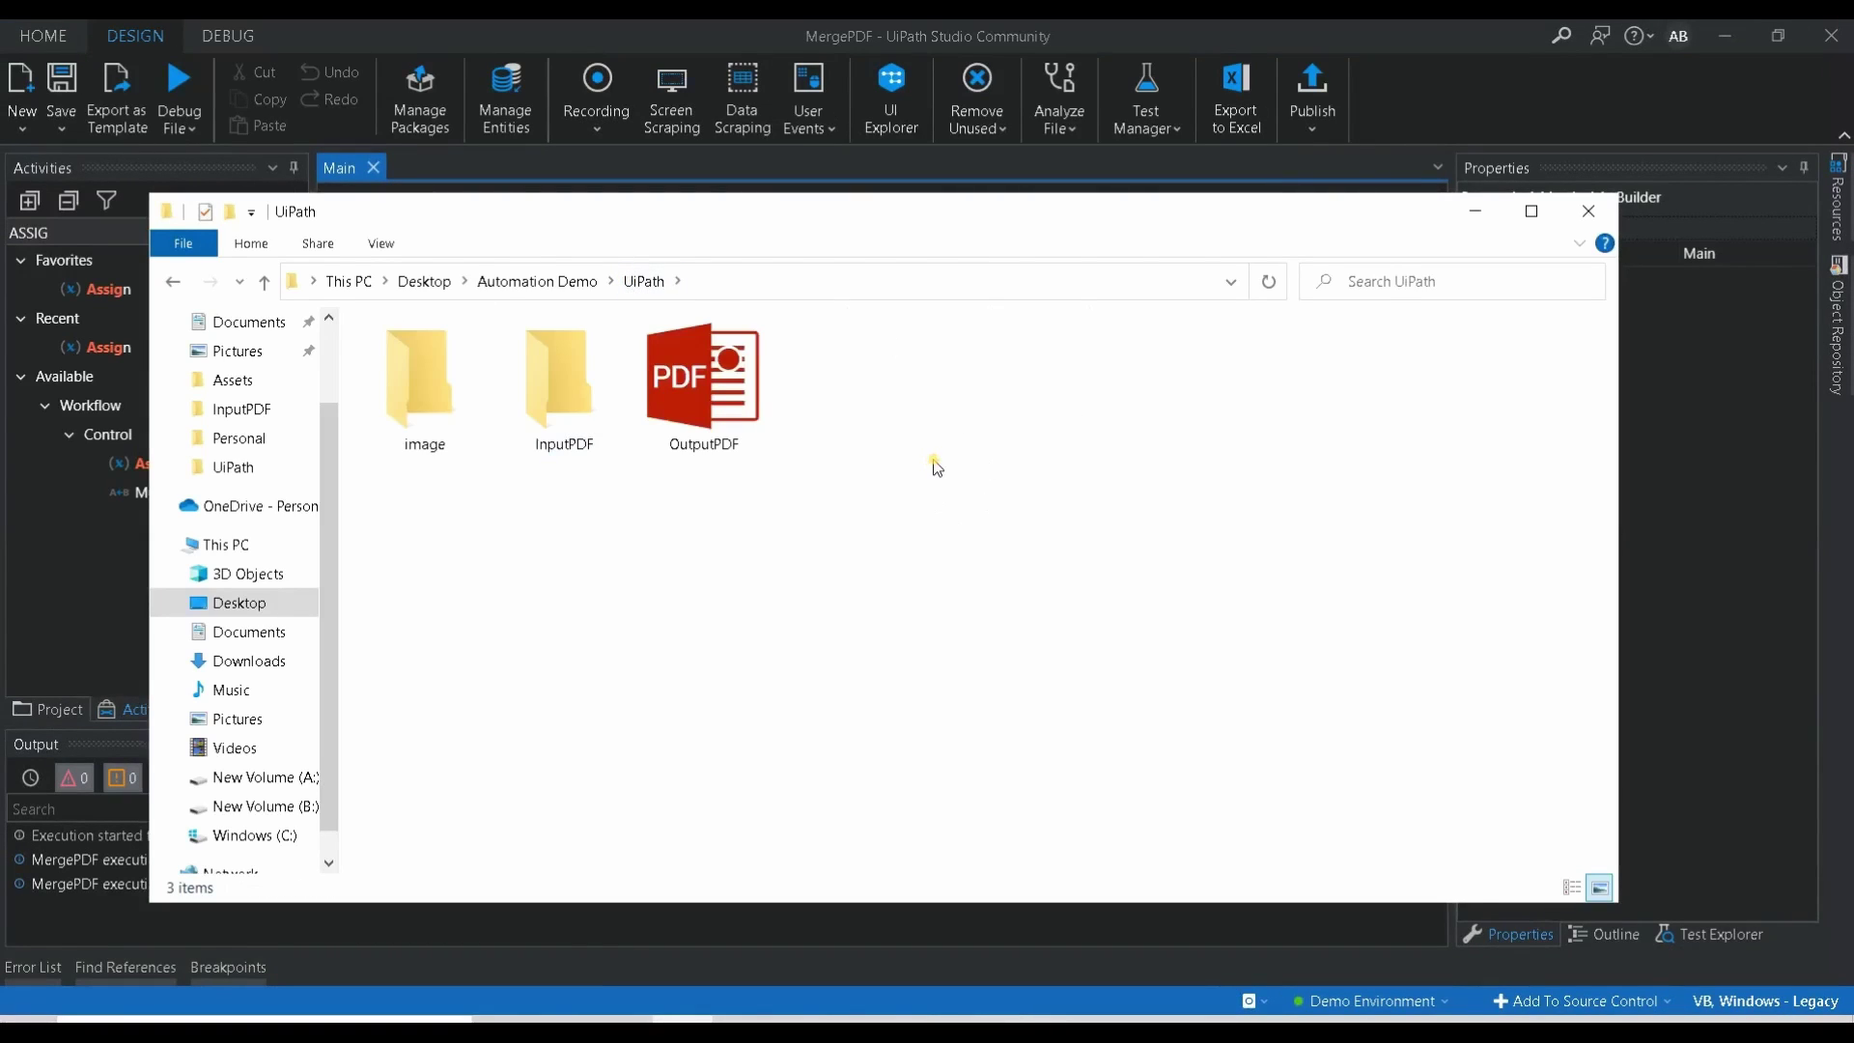
double_click(713, 428)
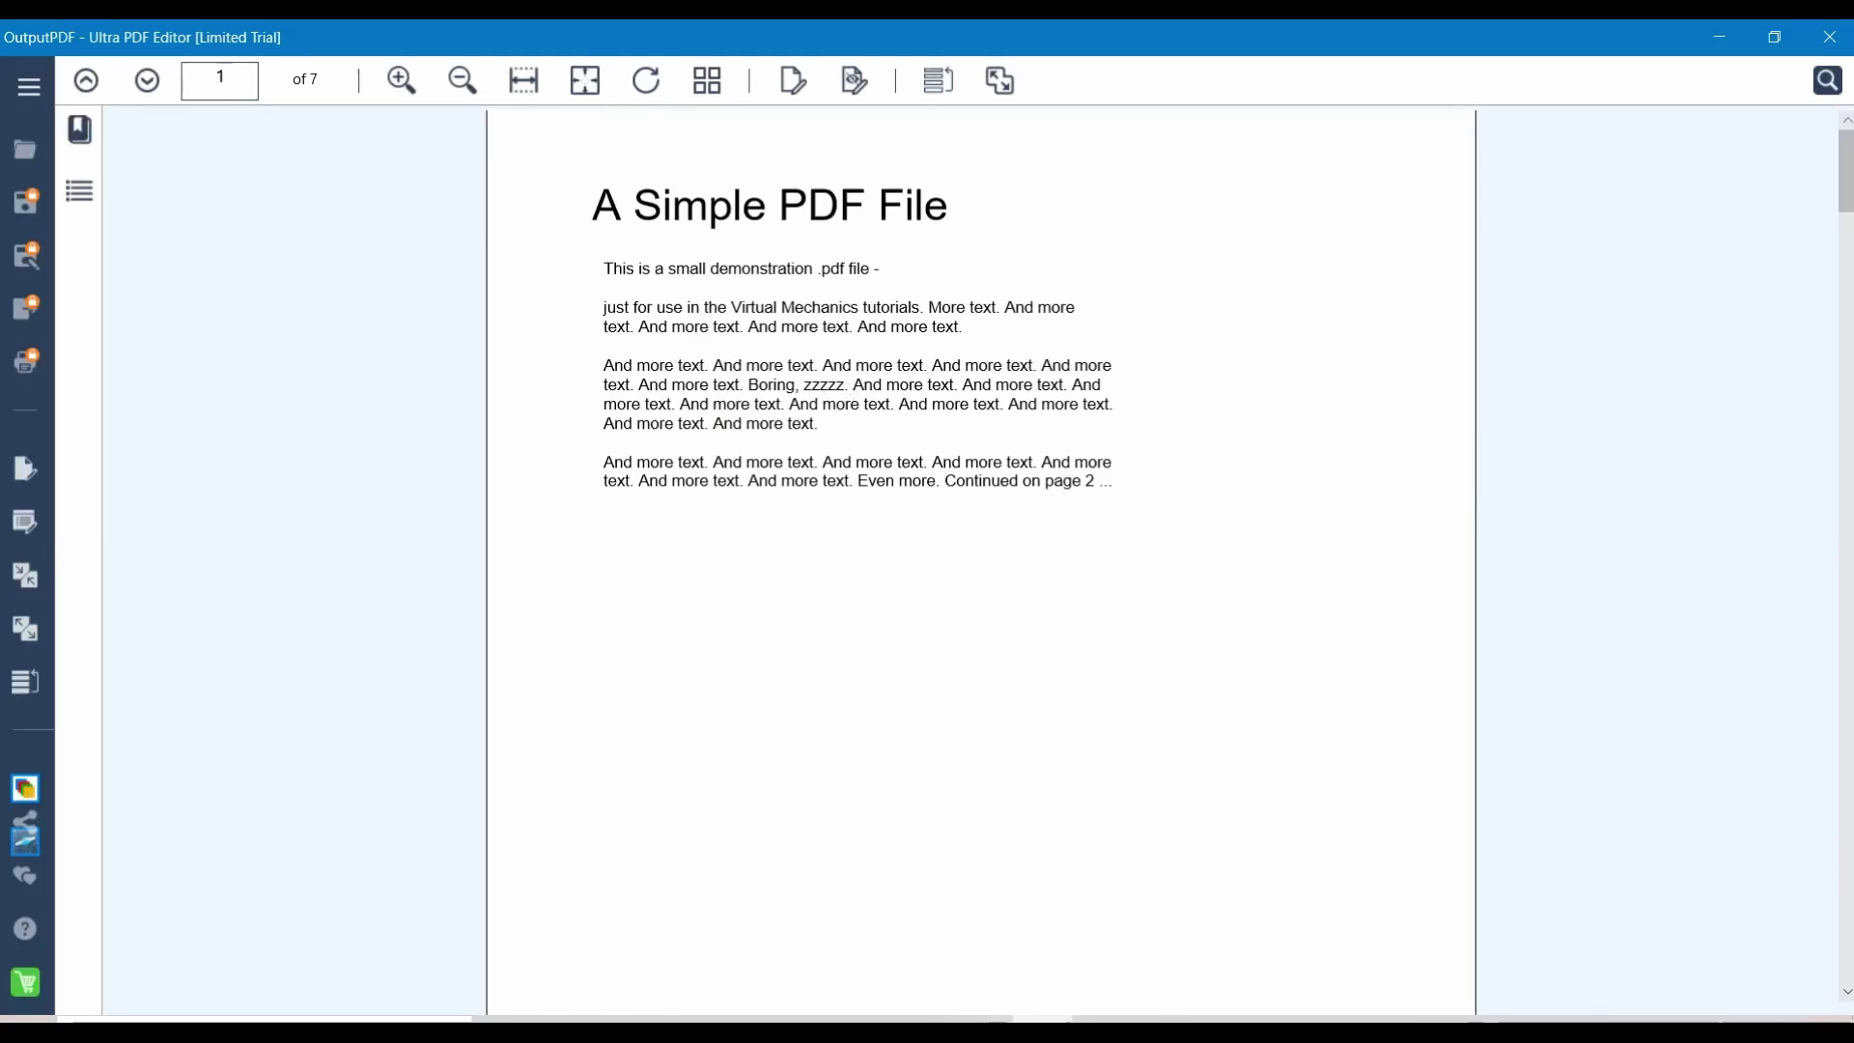
scroll(979, 566, "down", 5)
scroll(979, 565, "down", 5)
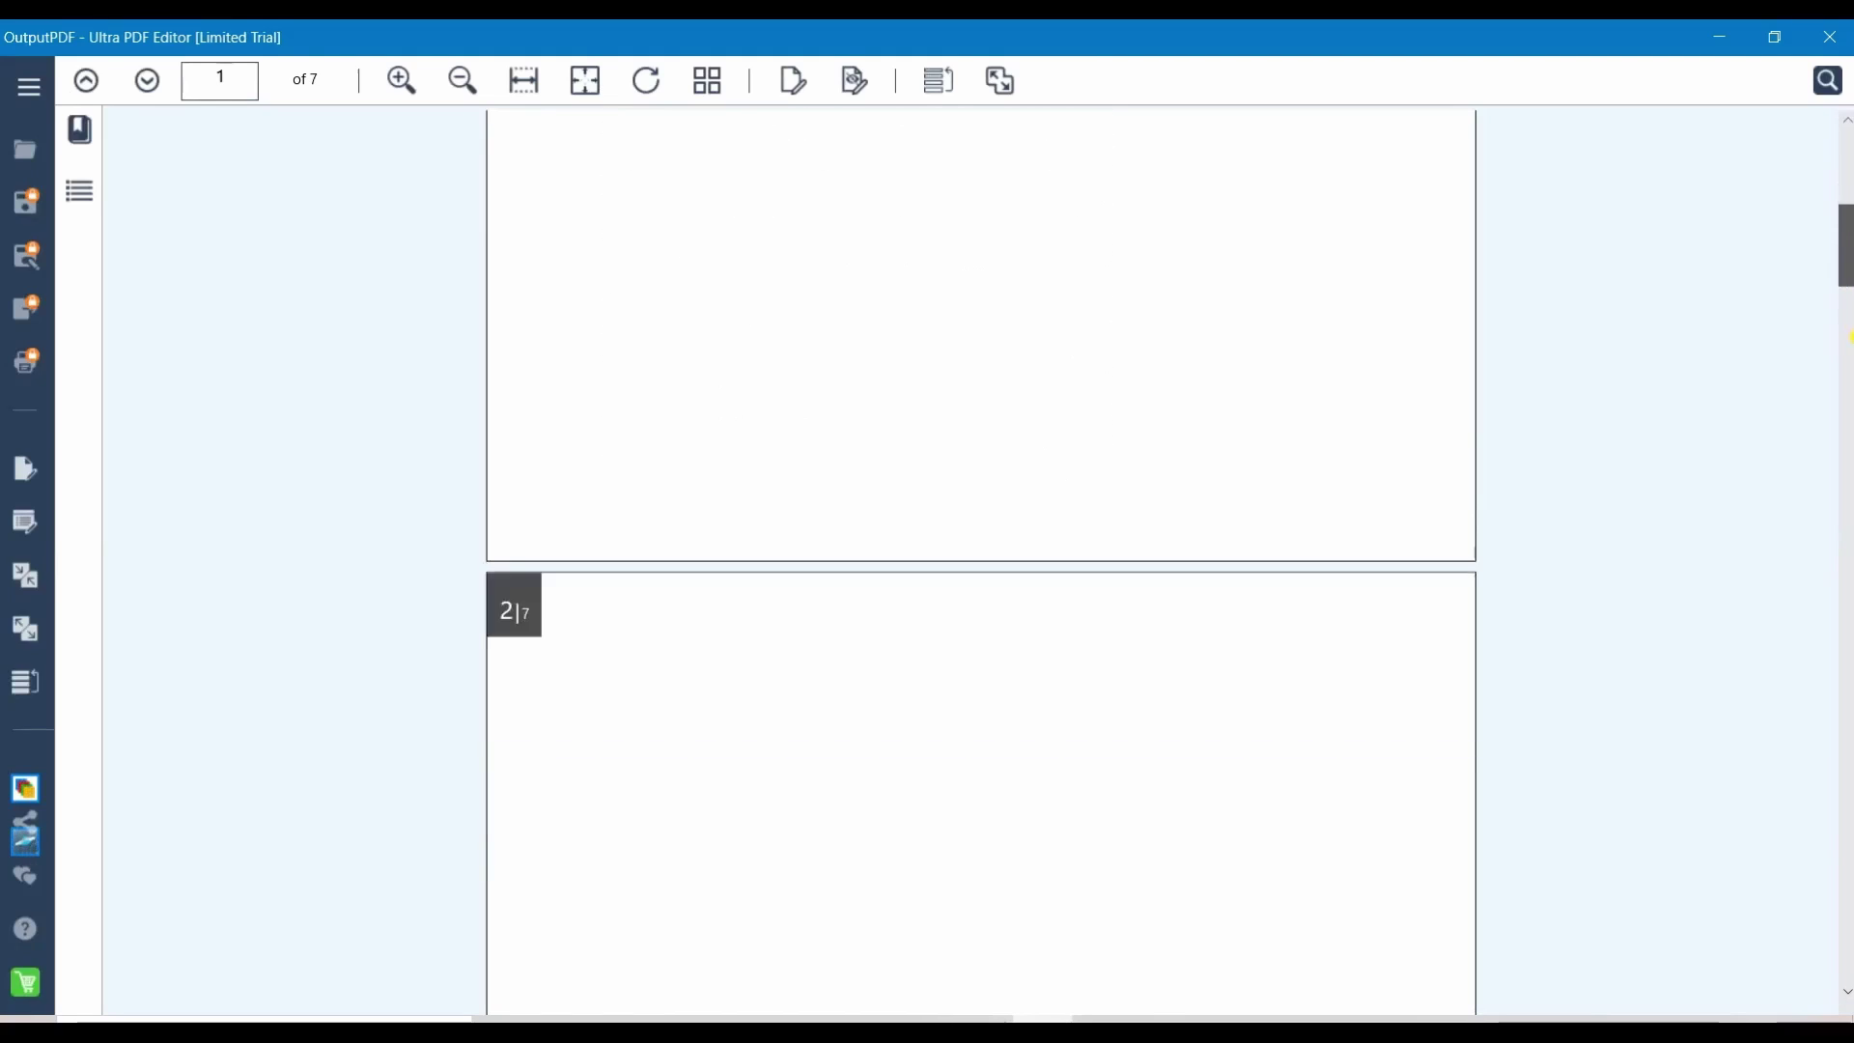
mouse_move(1846, 327)
left_mouse_down()
mouse_move(1845, 782)
mouse_move(1838, 90)
left_mouse_up()
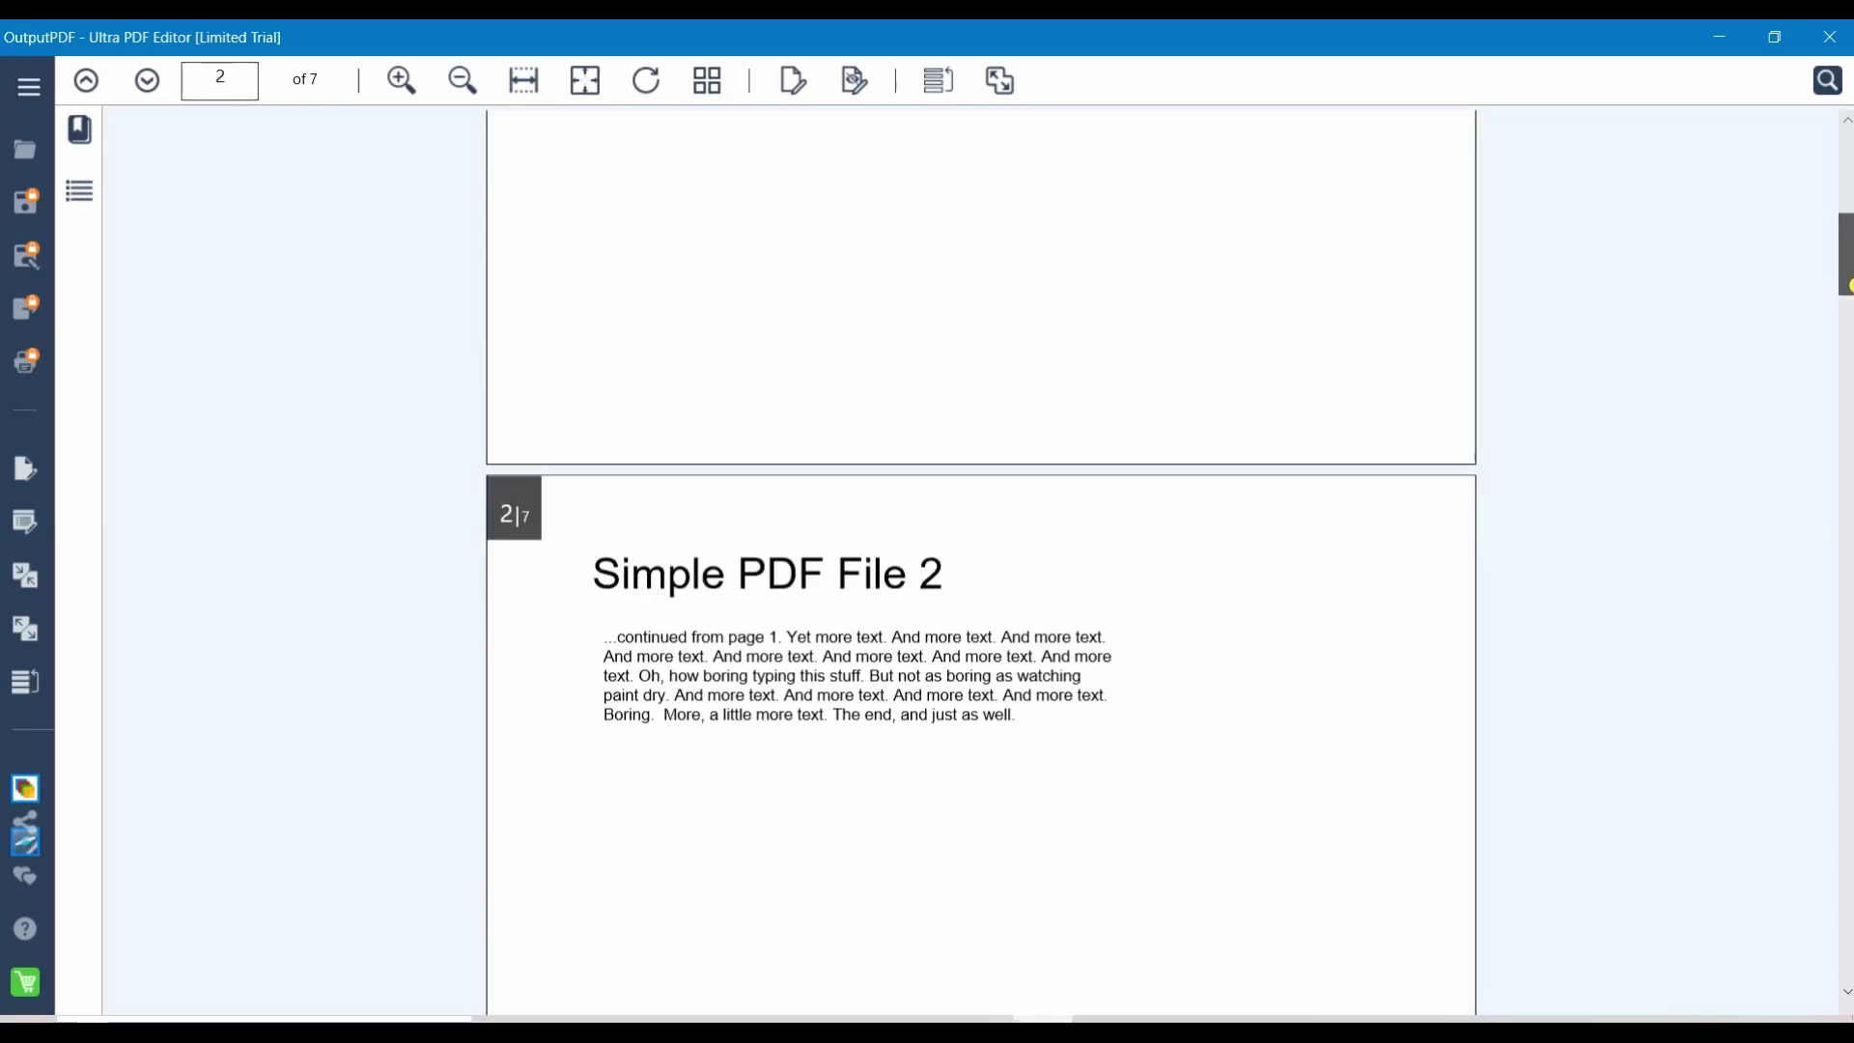
Step: Close Ultra PDF Editor after reviewing the seven merged OutputPDF pages
left_click(1828, 37)
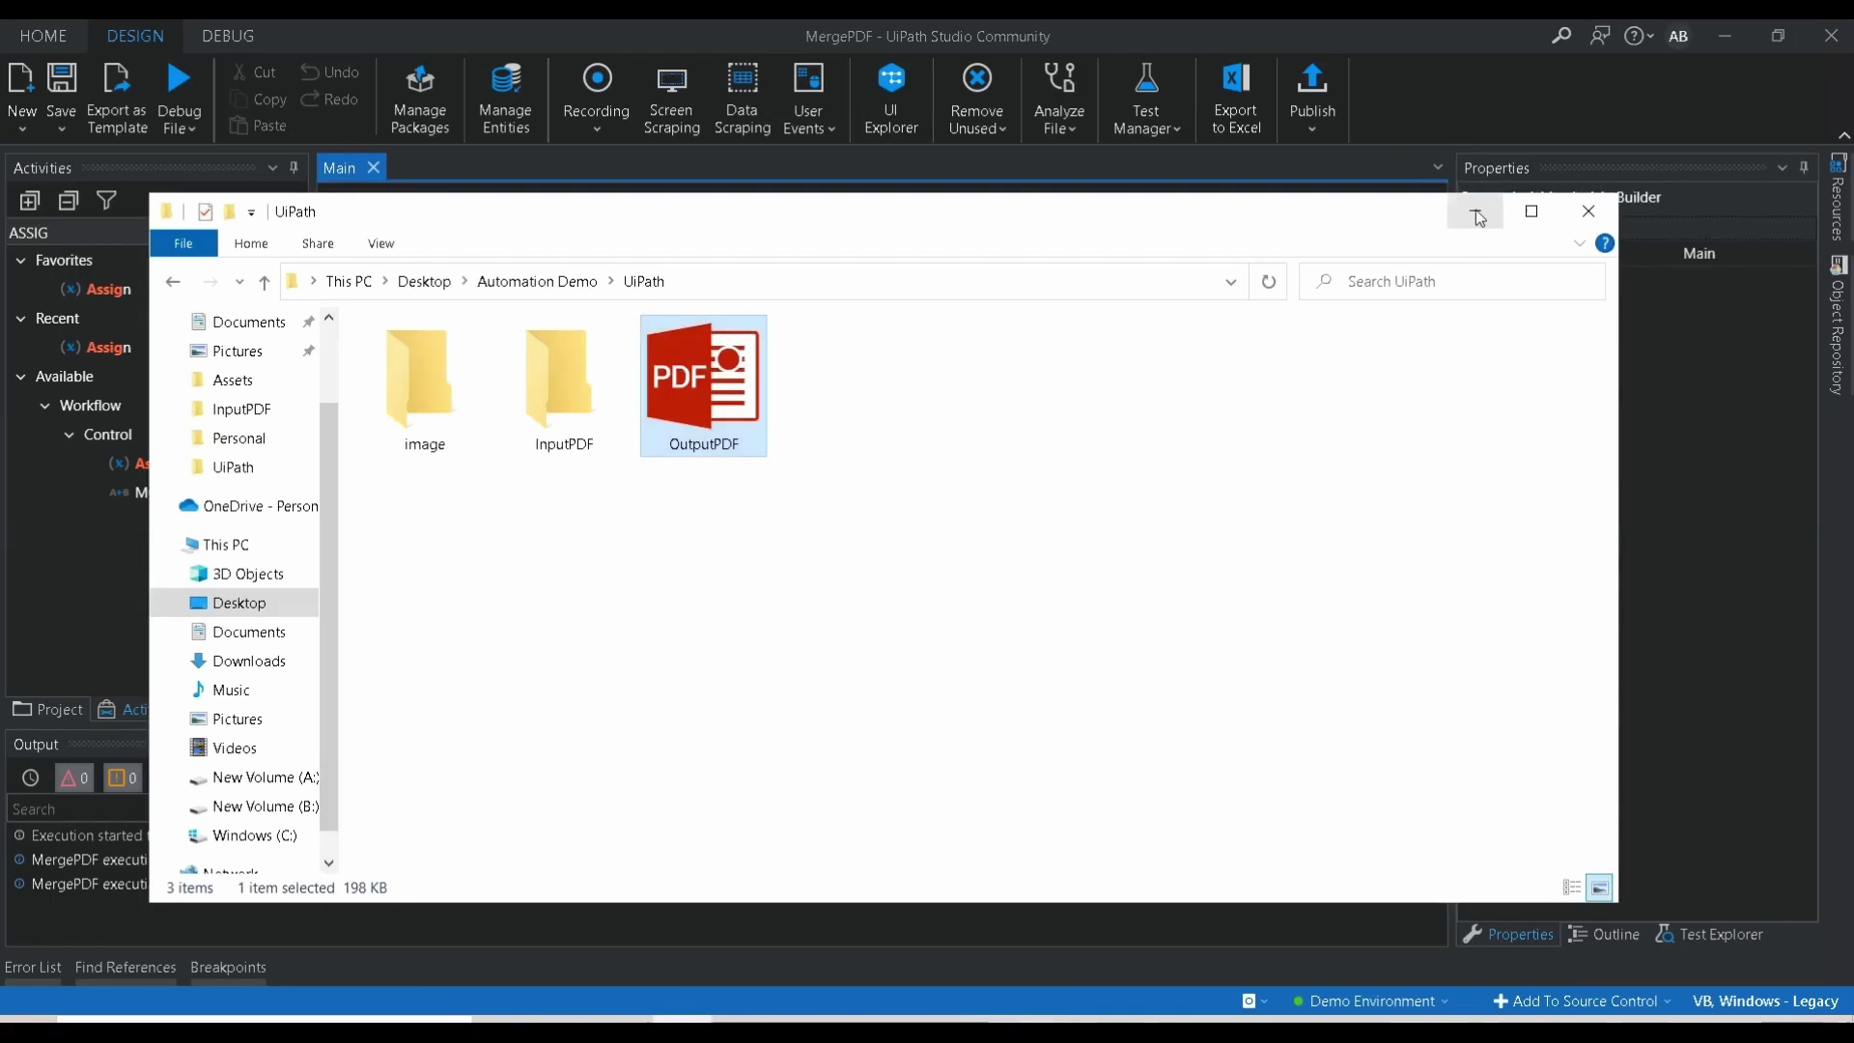
Step: Minimize File Explorer and reselect the Assign activity in MergePDF's Main workflow
left_click(1475, 211)
left_click(964, 352)
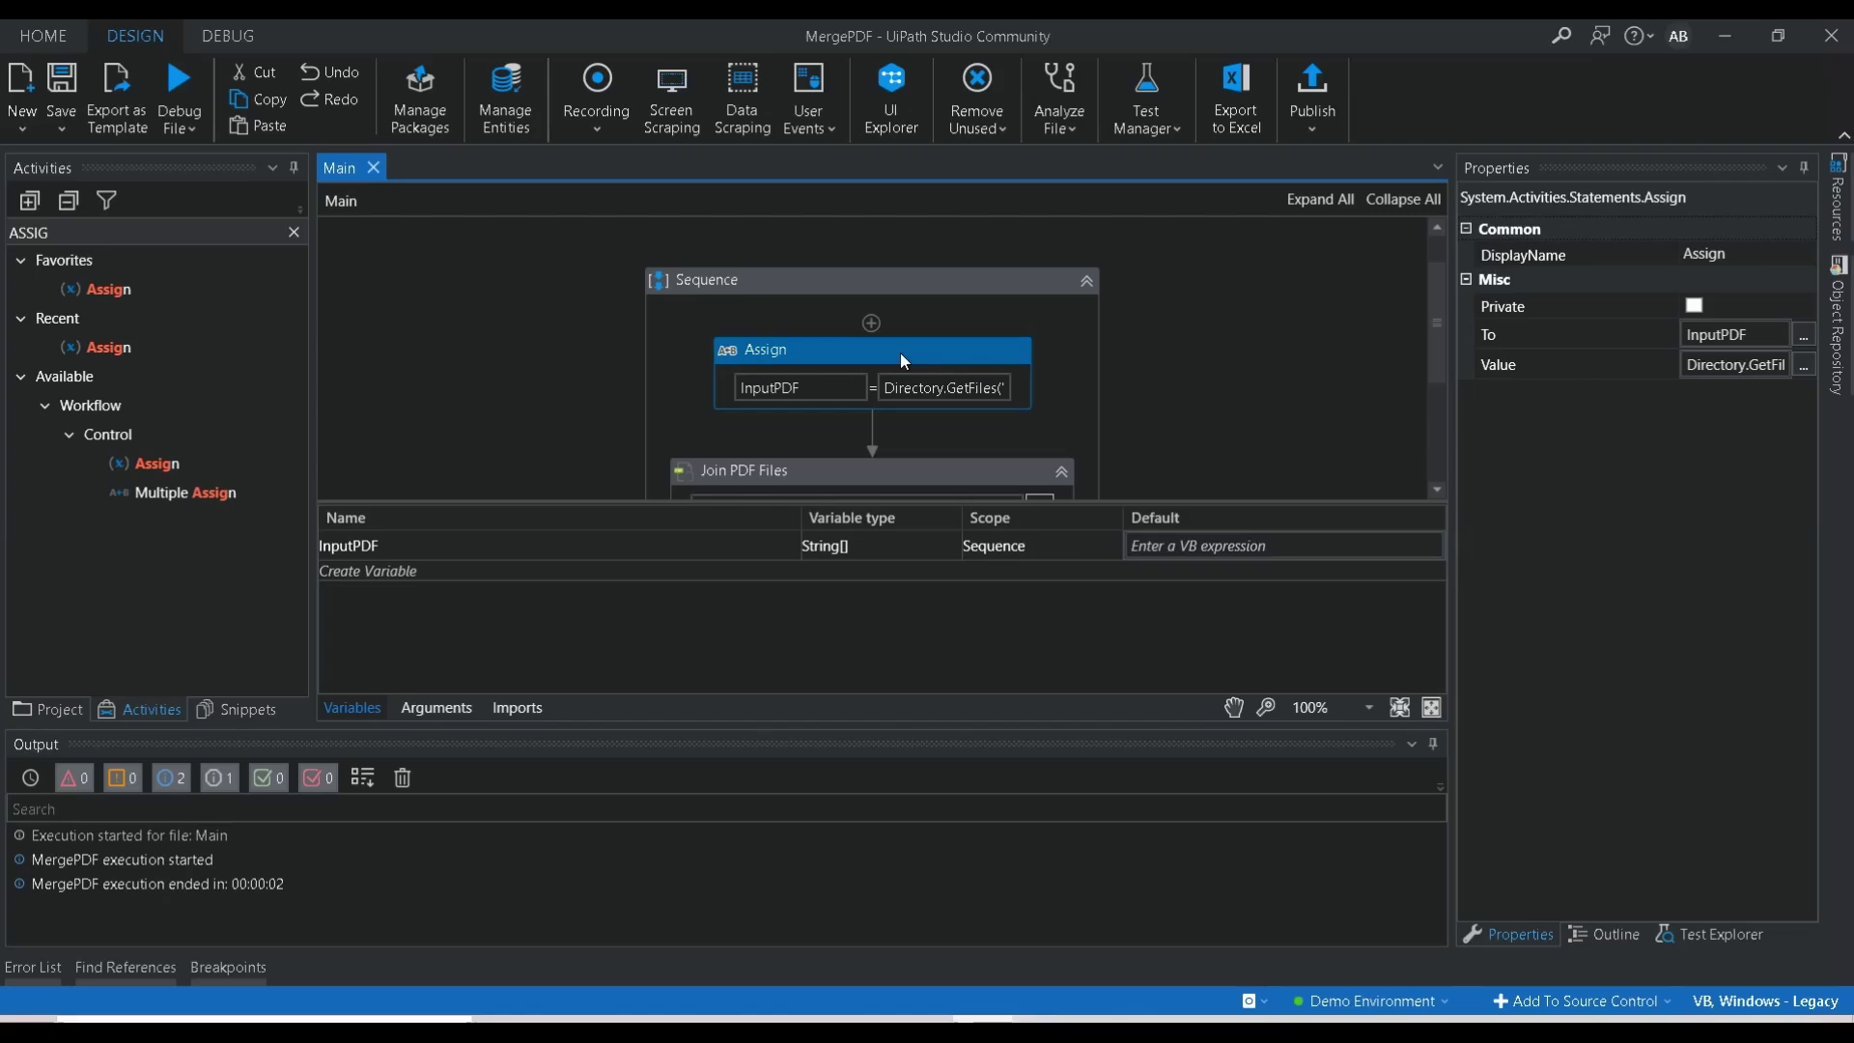
mouse_move(932, 387)
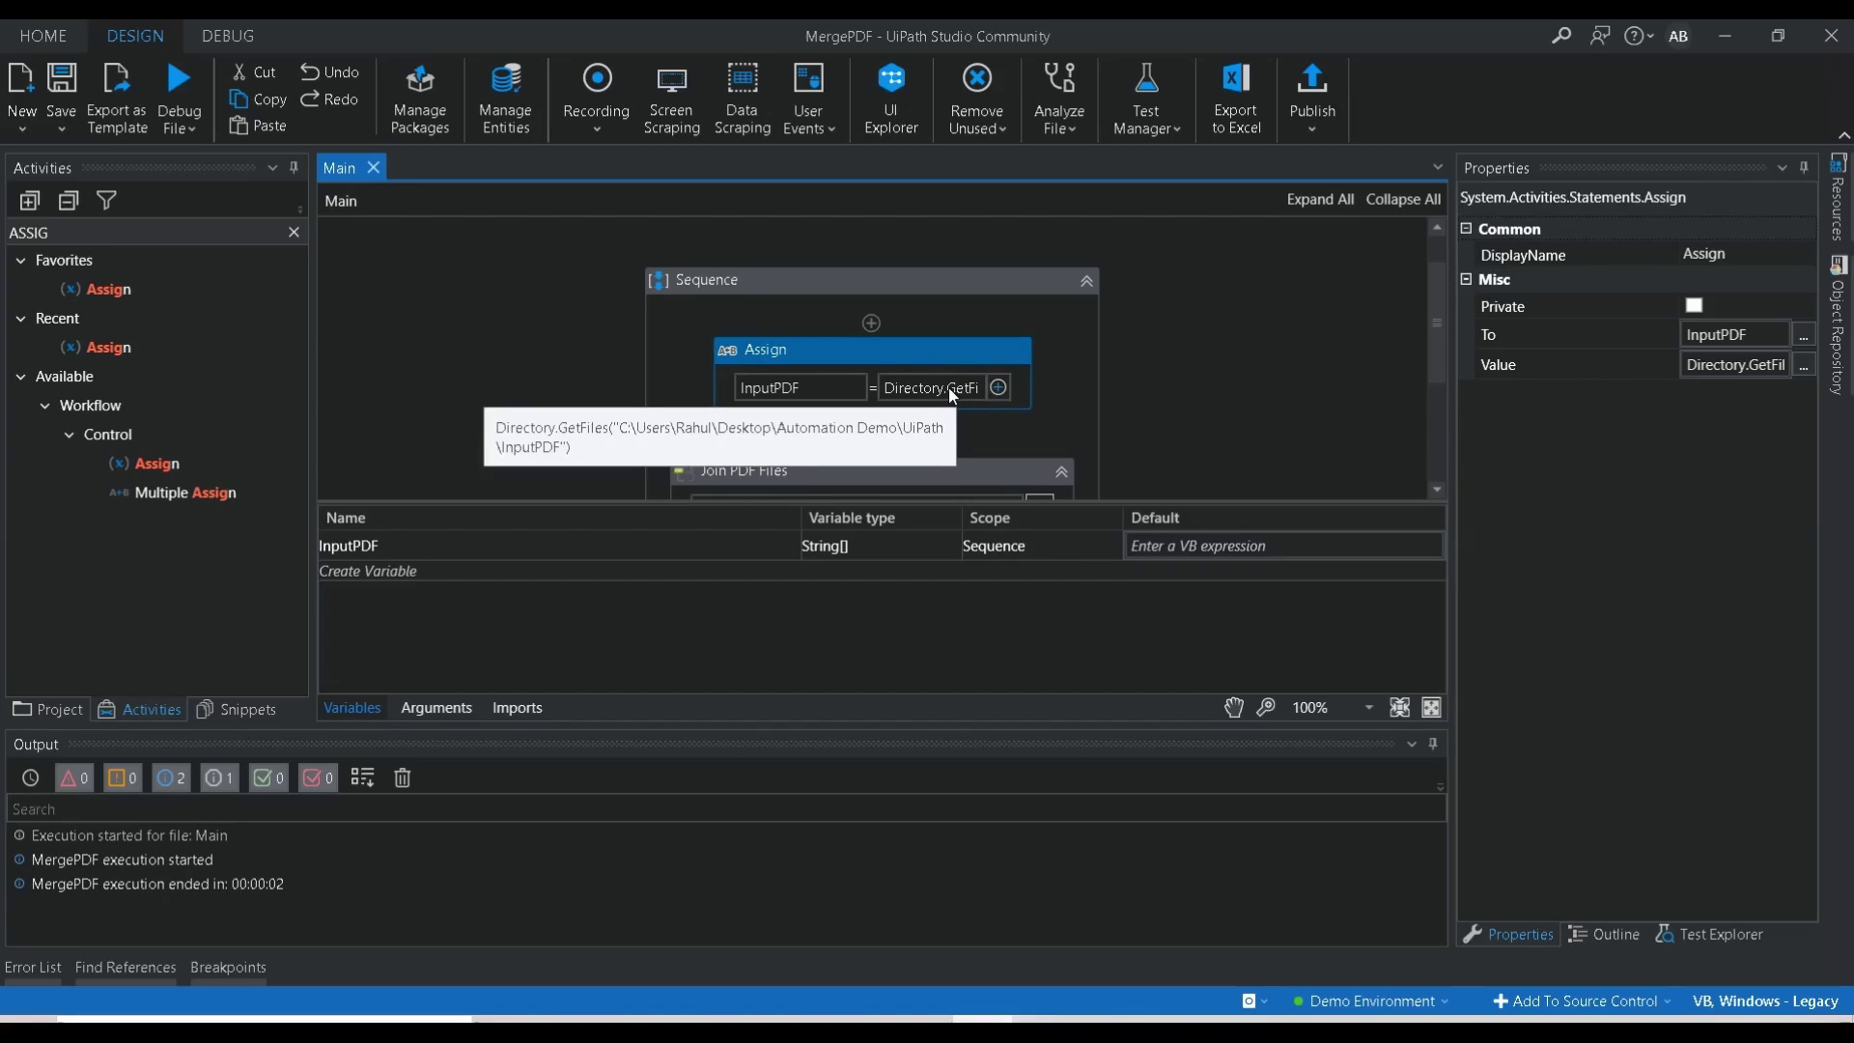
scroll(1435, 301, "down", 3)
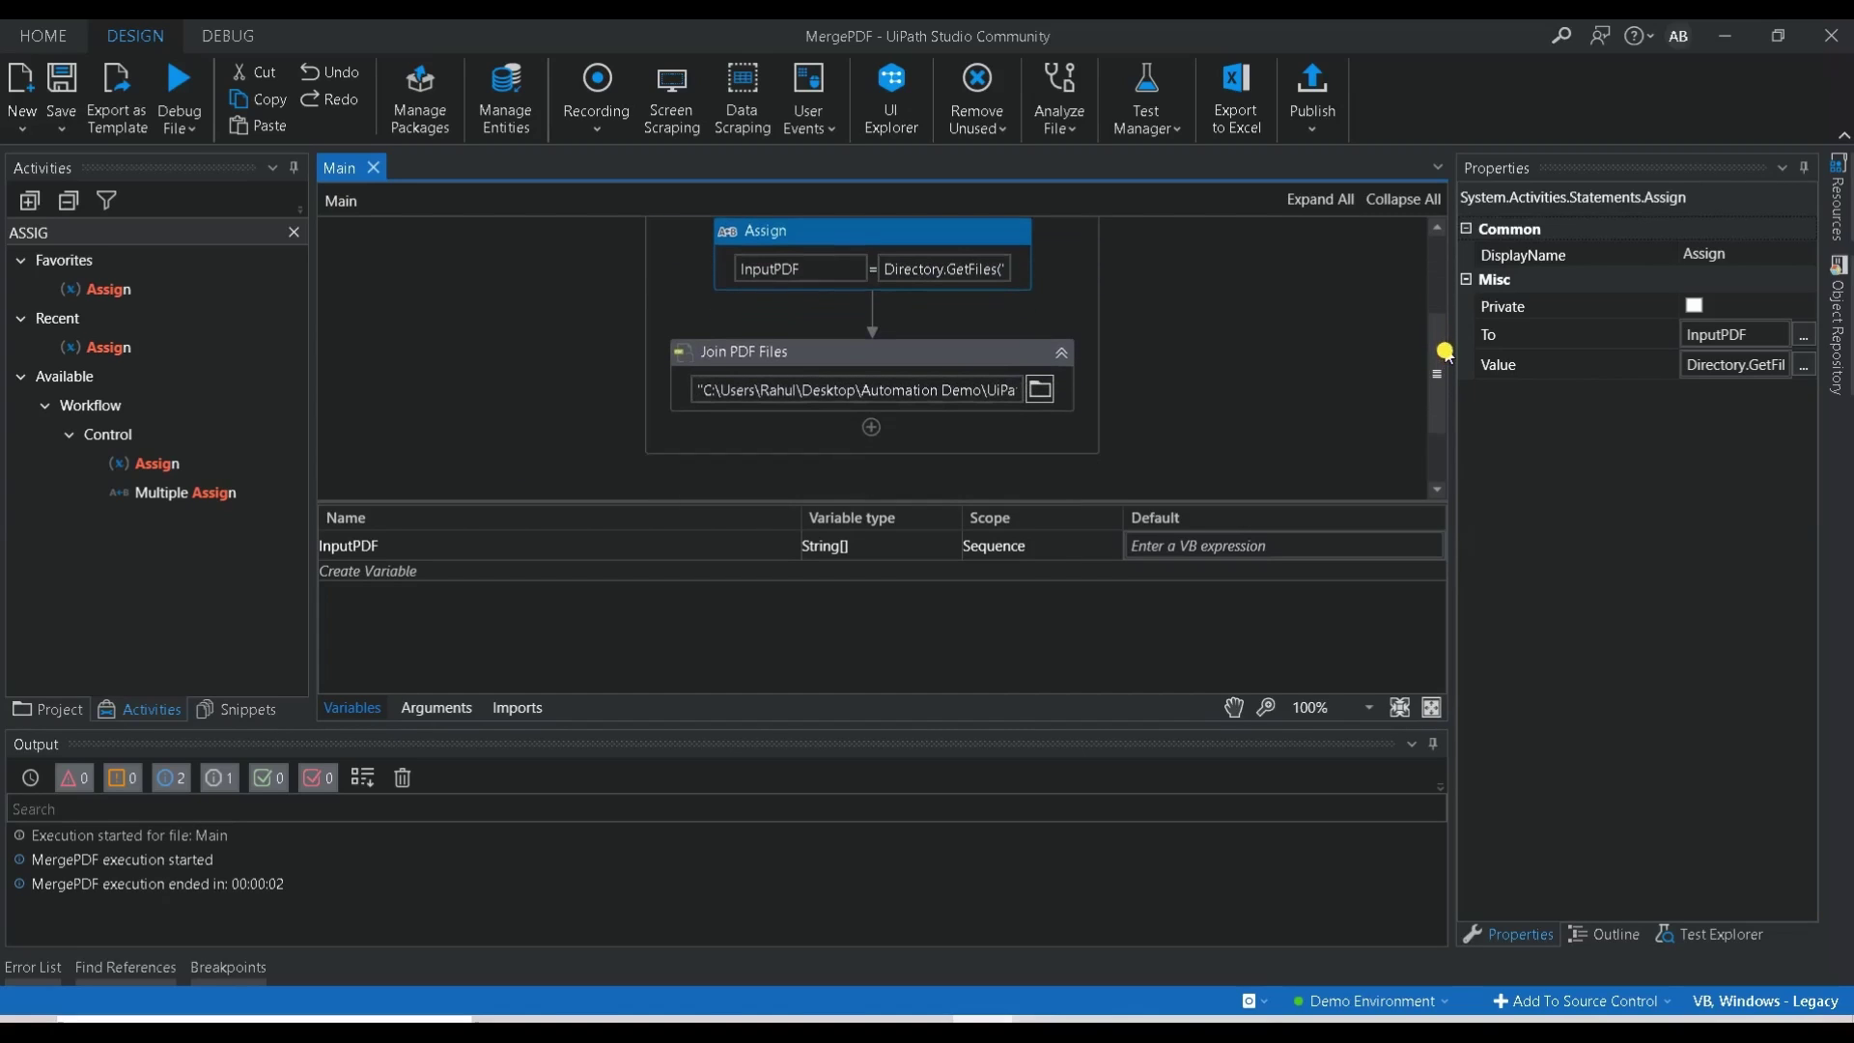
left_click(1007, 350)
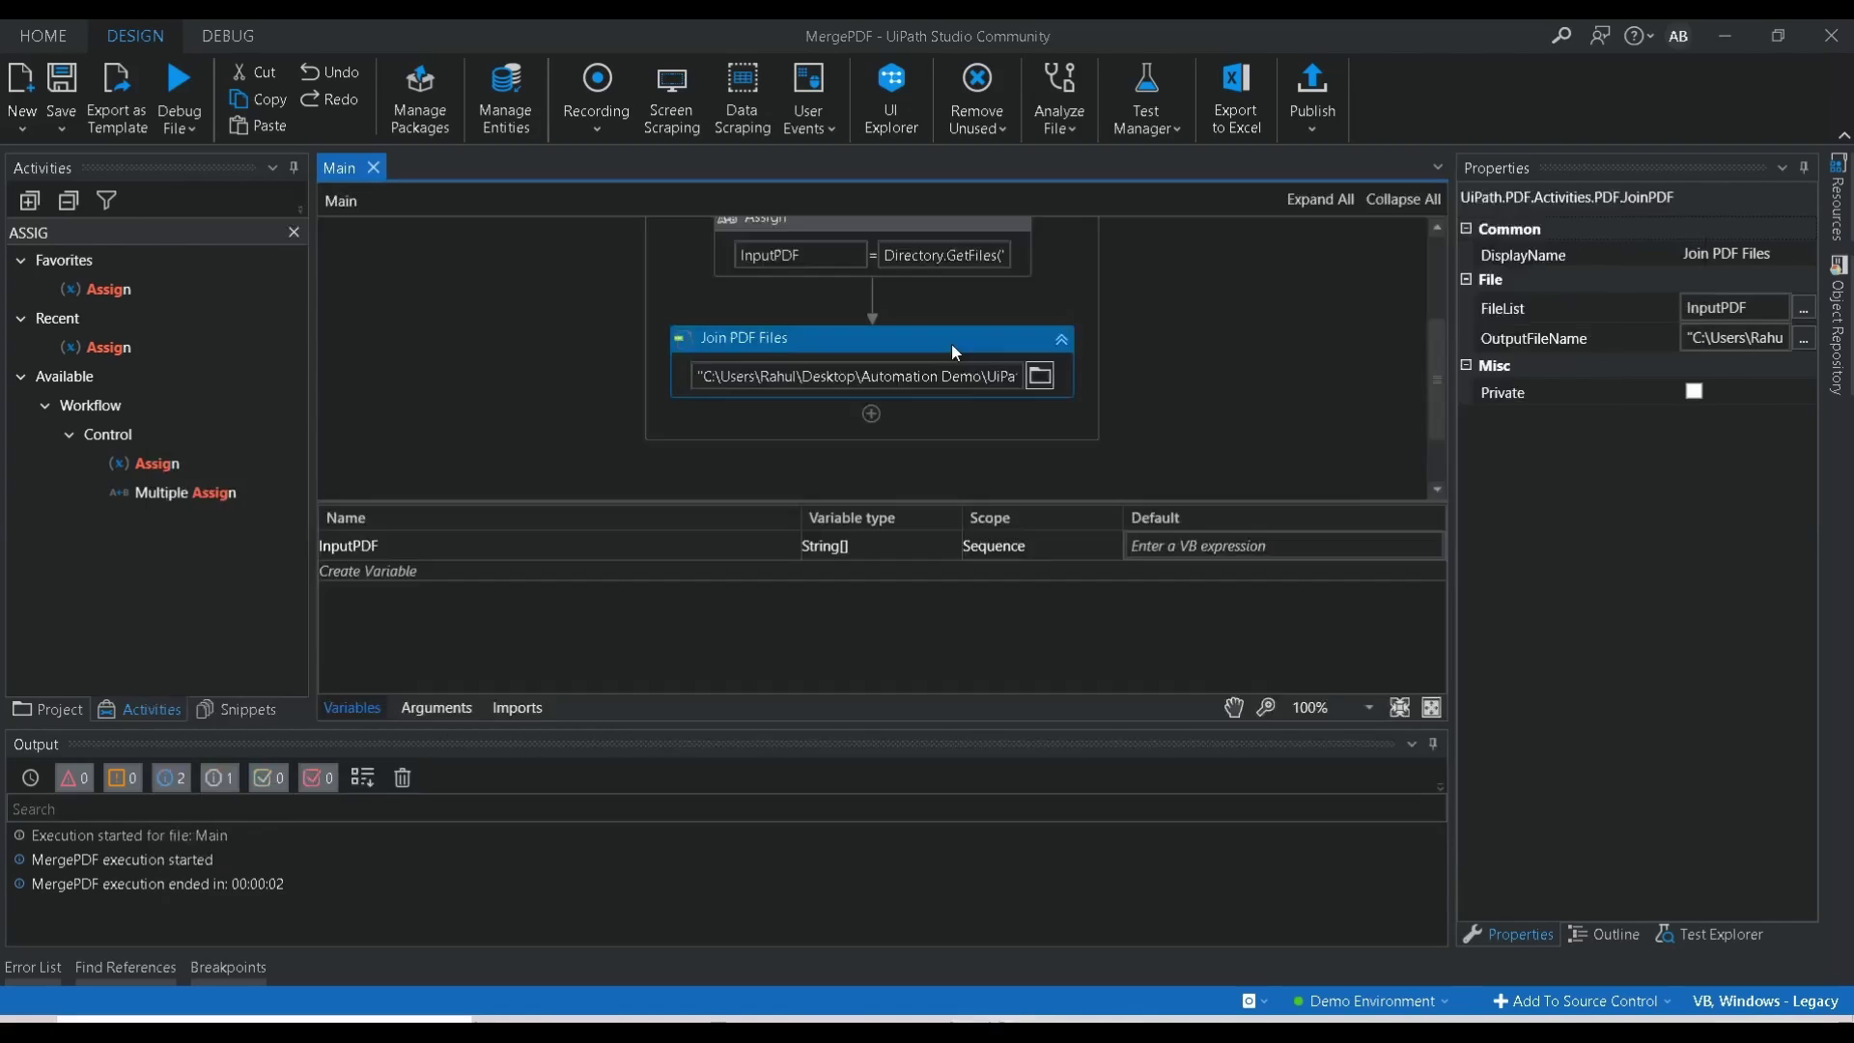
key("alt+Tab")
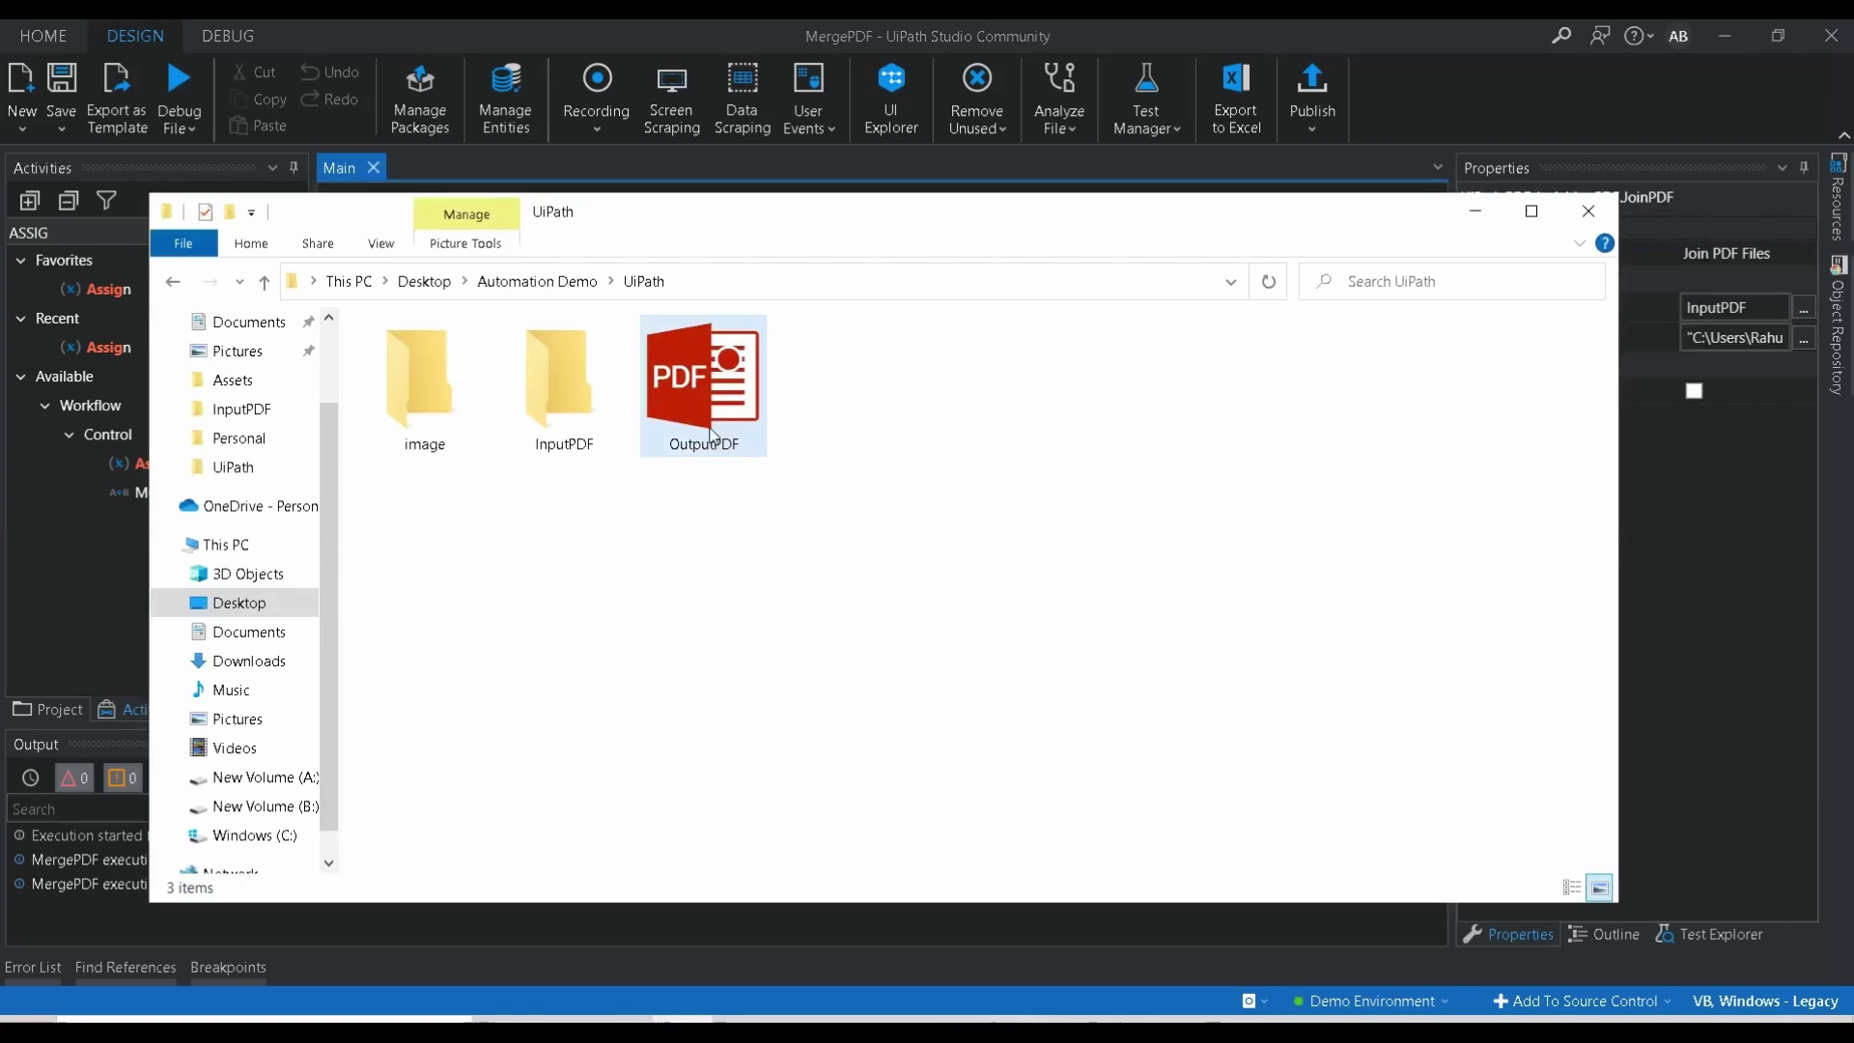
left_click(711, 435)
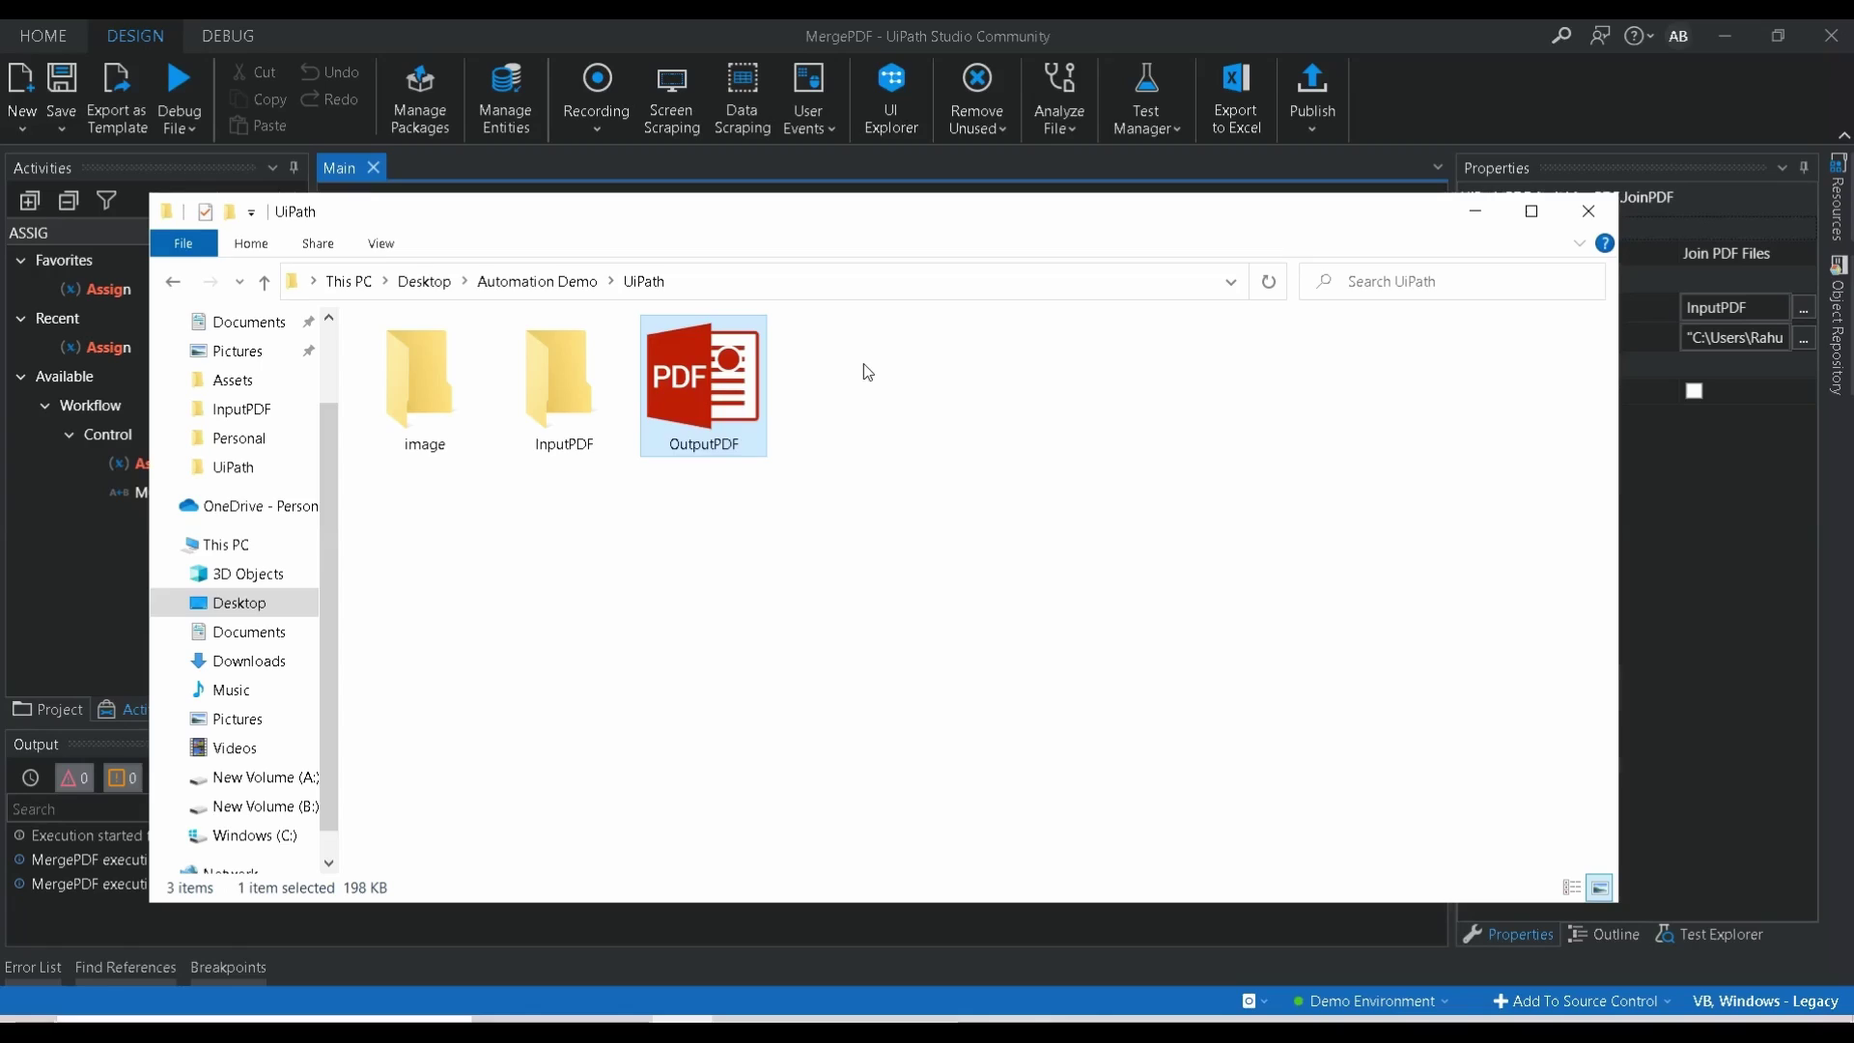
key("alt+Tab")
left_click(981, 230)
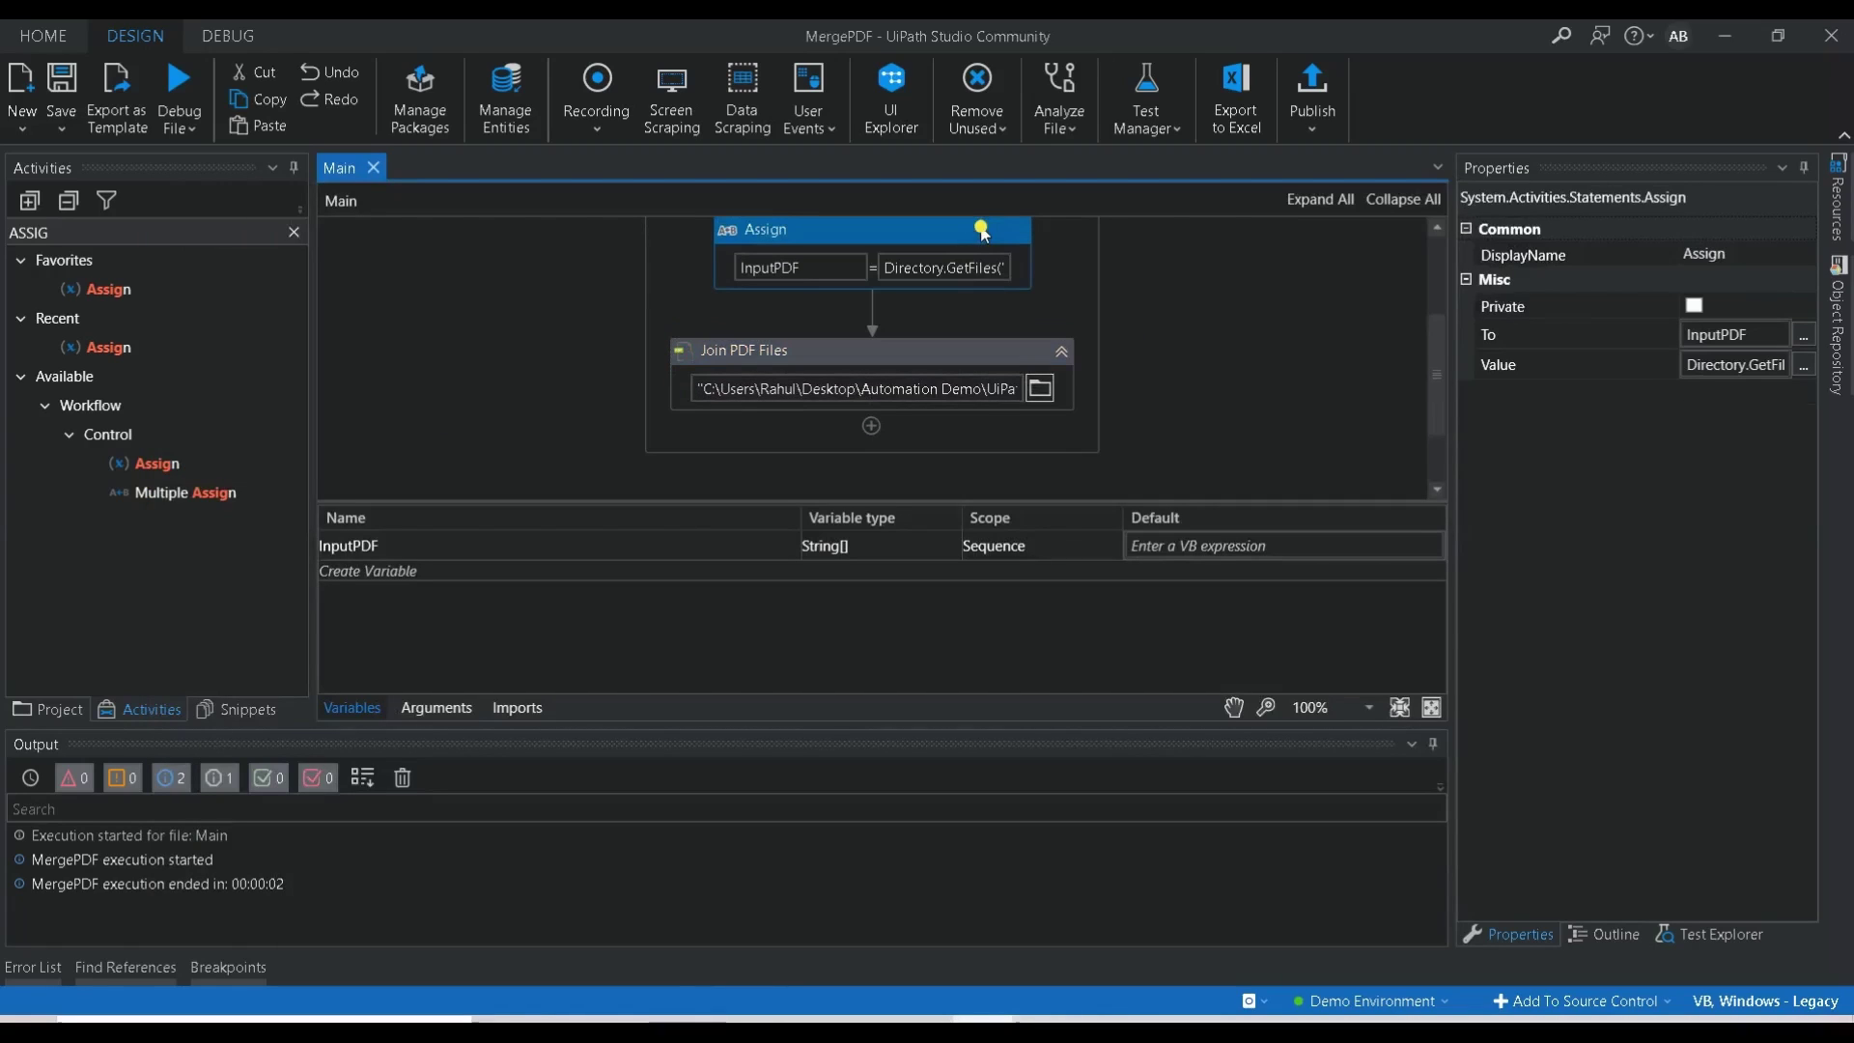